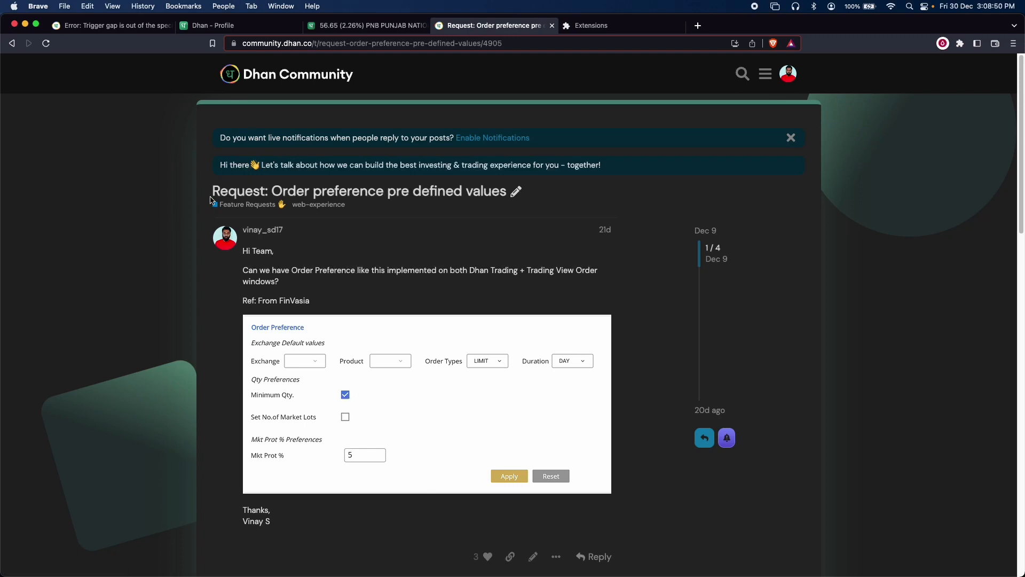
Step: Review the community request for pre-defined order preference values, including its example form and the replies
{"action": "left_click_drag", "start_coordinate": [211, 200], "coordinate": [512, 193]}
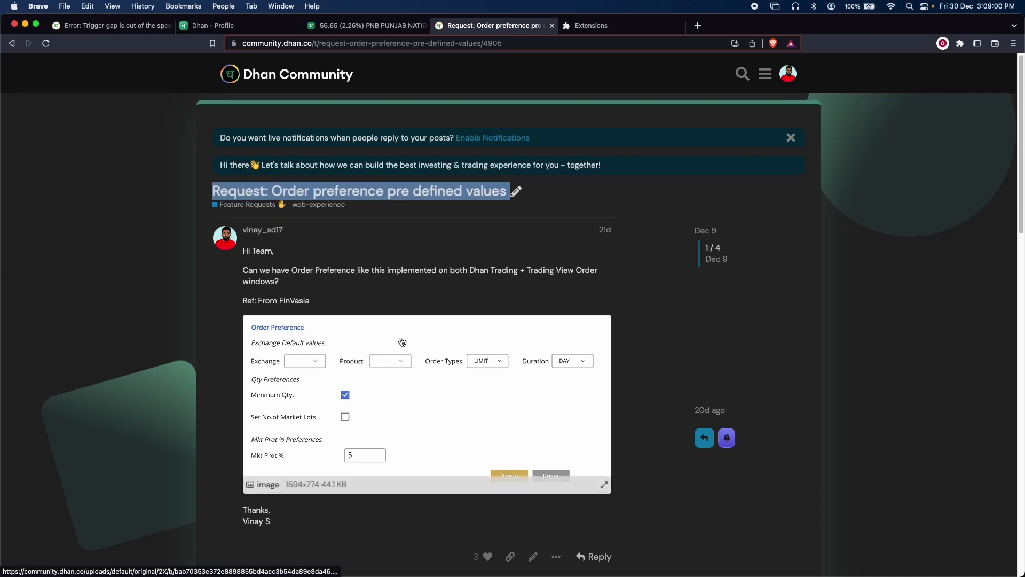
{"action": "scroll", "coordinate": [395, 352], "scroll_direction": "down", "scroll_amount": 10}
{"action": "scroll", "coordinate": [417, 393], "scroll_direction": "up", "scroll_amount": 10}
{"action": "scroll", "coordinate": [417, 394], "scroll_direction": "down", "scroll_amount": 6}
{"action": "scroll", "coordinate": [417, 394], "scroll_direction": "up", "scroll_amount": 6}
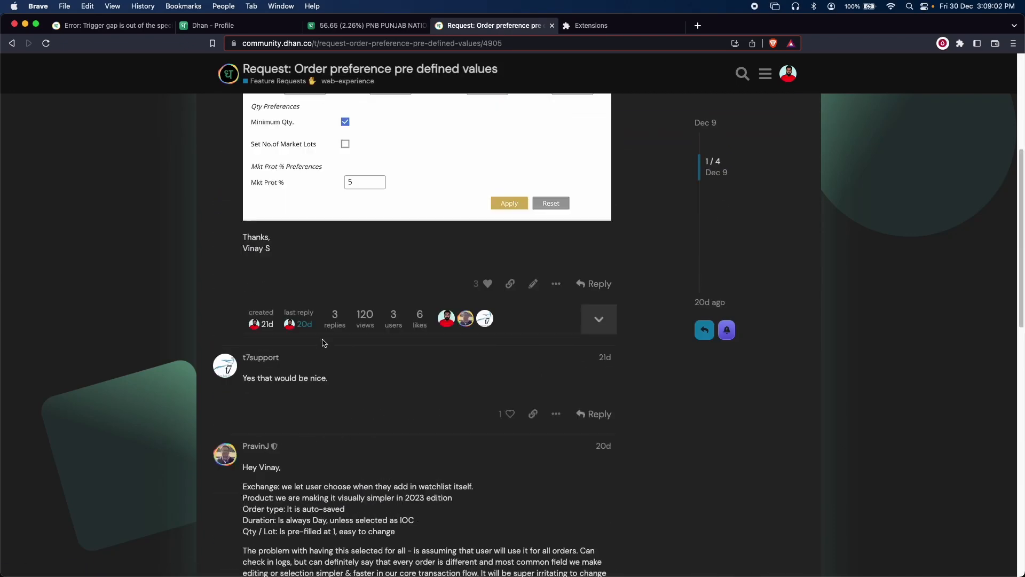
{"action": "left_click", "coordinate": [203, 286]}
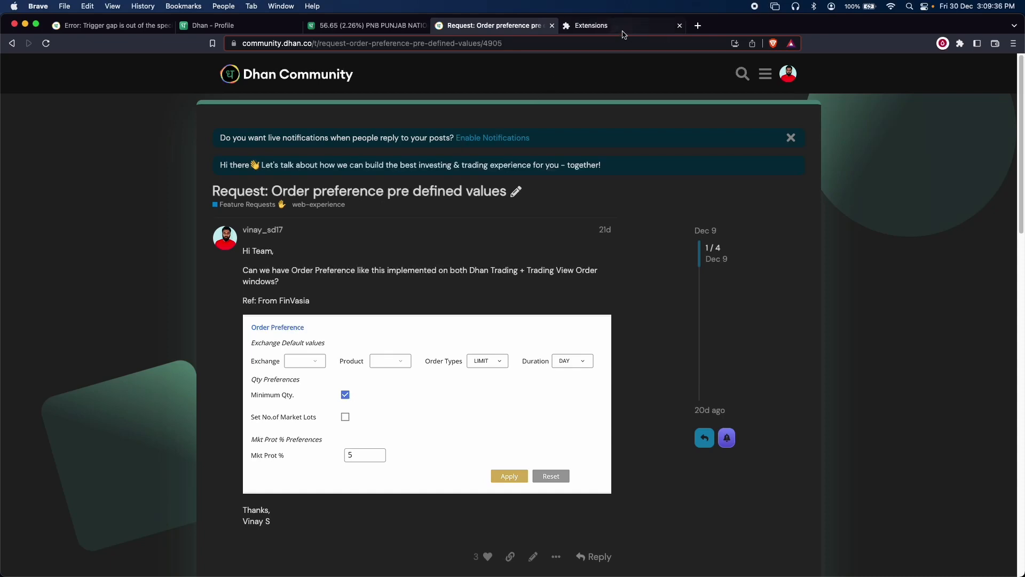
Step: Load the unpacked DhanHQ Trading View Order Preference extension into the browser's extensions page
{"action": "left_click", "coordinate": [624, 27]}
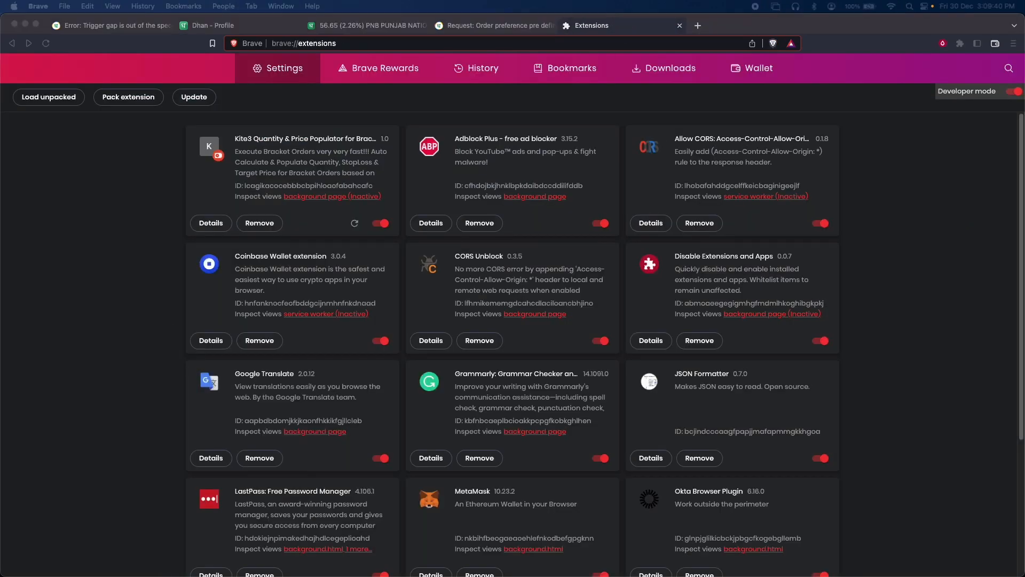
{"action": "left_click_drag", "start_coordinate": [0, 175], "coordinate": [510, 300]}
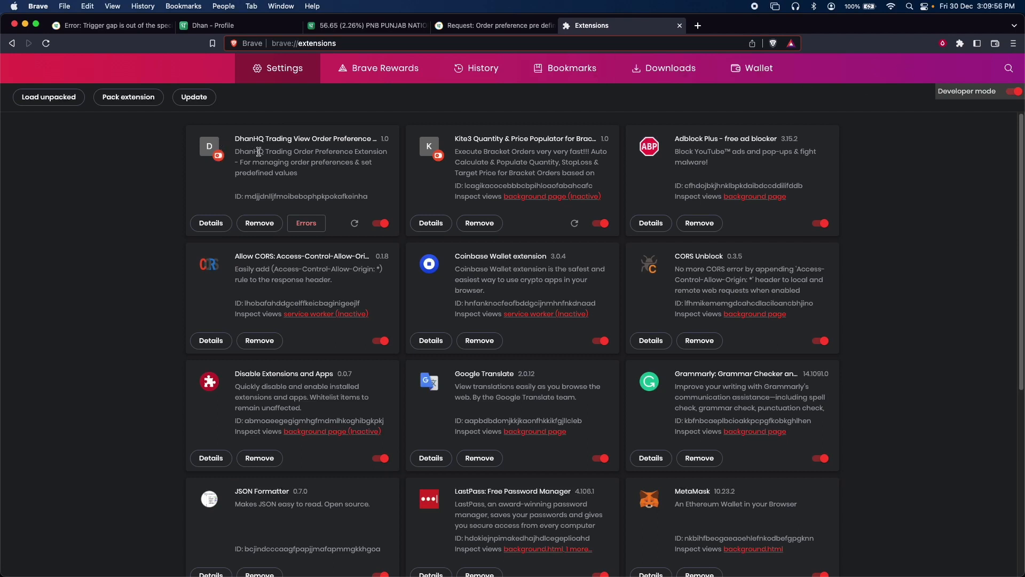
{"action": "left_click", "coordinate": [292, 140]}
Step: Pin the DhanHQ Trading View Order Preference extension so that it stays directly accessible in the browser
{"action": "left_click", "coordinate": [963, 45]}
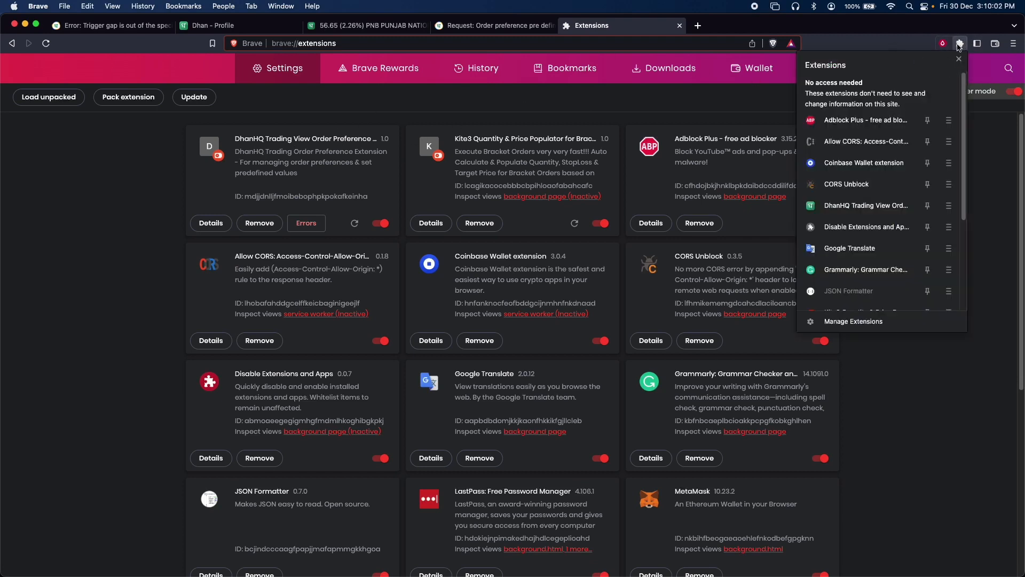
{"action": "scroll", "coordinate": [874, 217], "scroll_direction": "down", "scroll_amount": 5}
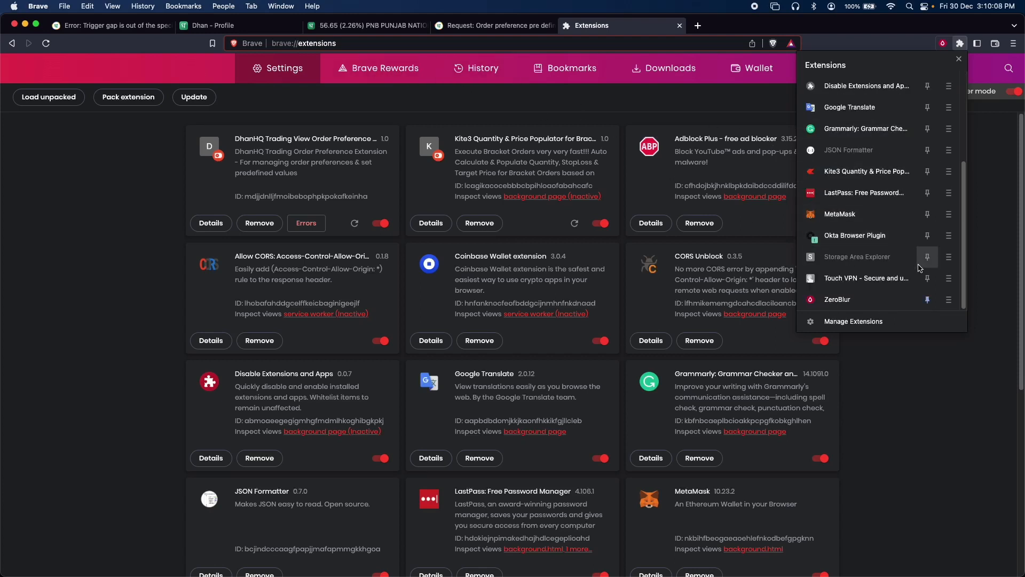
{"action": "scroll", "coordinate": [857, 195], "scroll_direction": "up", "scroll_amount": 5}
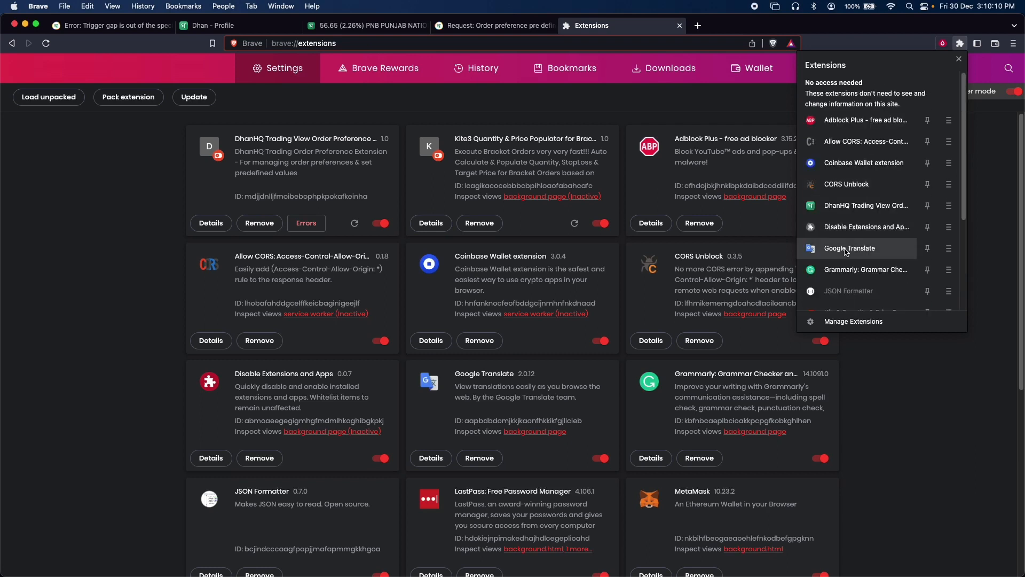
{"action": "left_click", "coordinate": [927, 206]}
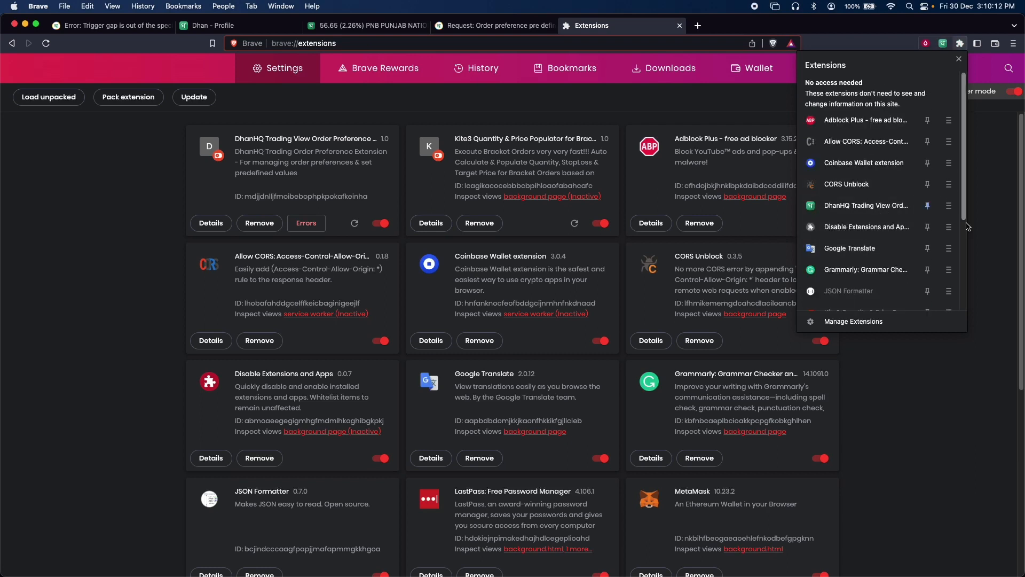
{"action": "left_click", "coordinate": [978, 223]}
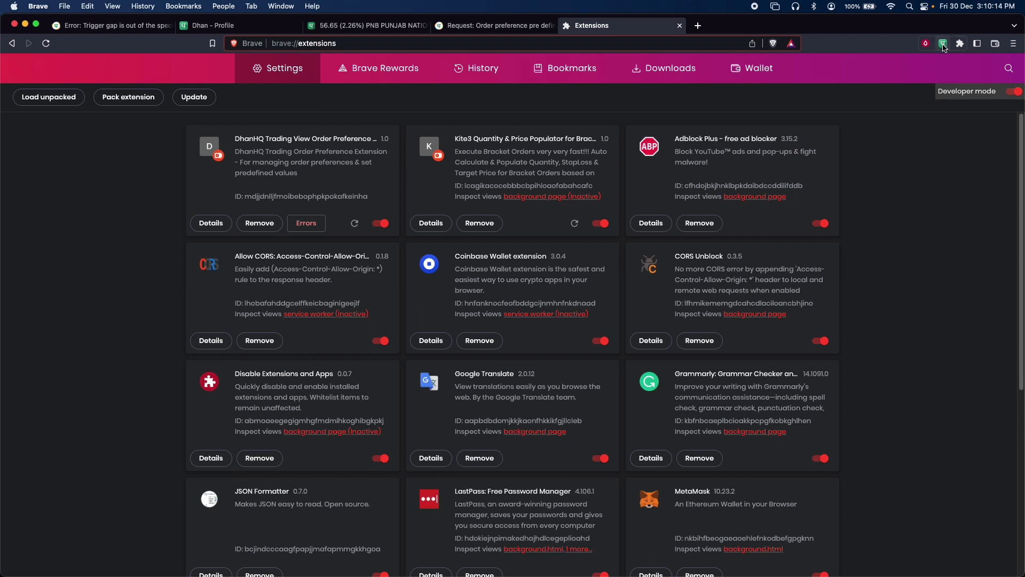
Step: Open the DhanHQ extension and review its equity configuration: capital per trade, stop-loss percentage and target percentage
{"action": "left_click", "coordinate": [944, 44]}
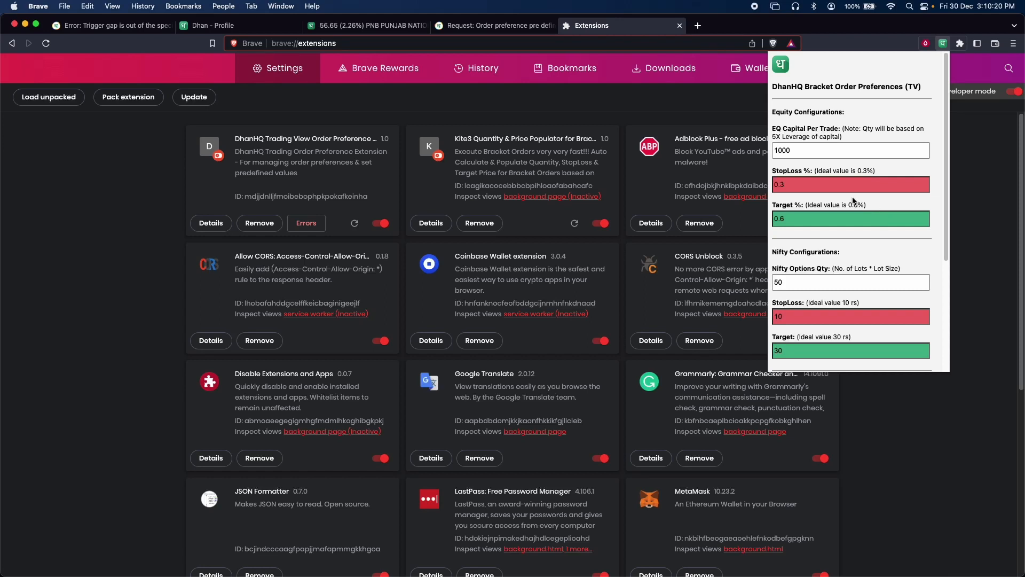
{"action": "double_click", "coordinate": [796, 128]}
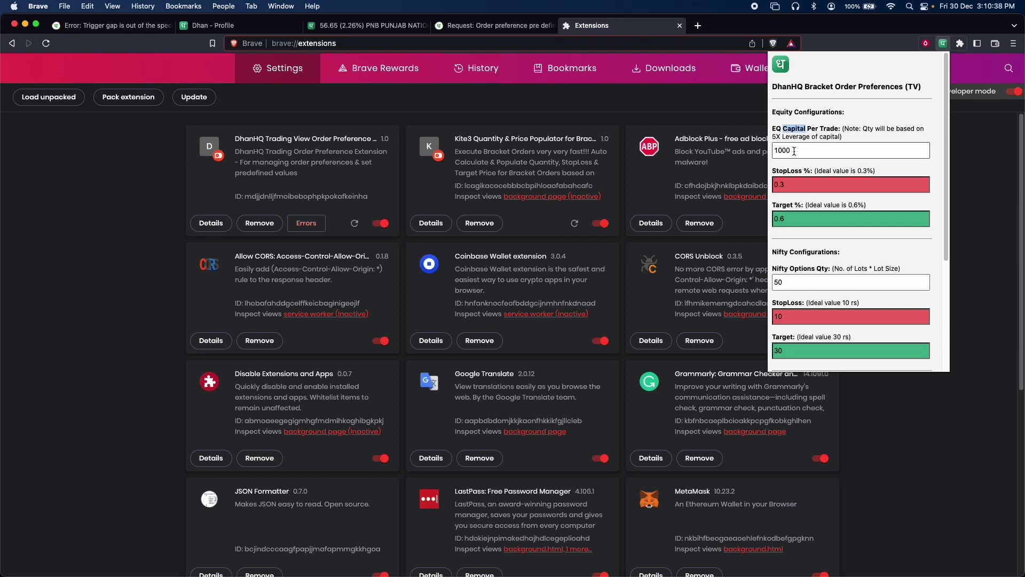
{"action": "double_click", "coordinate": [785, 152]}
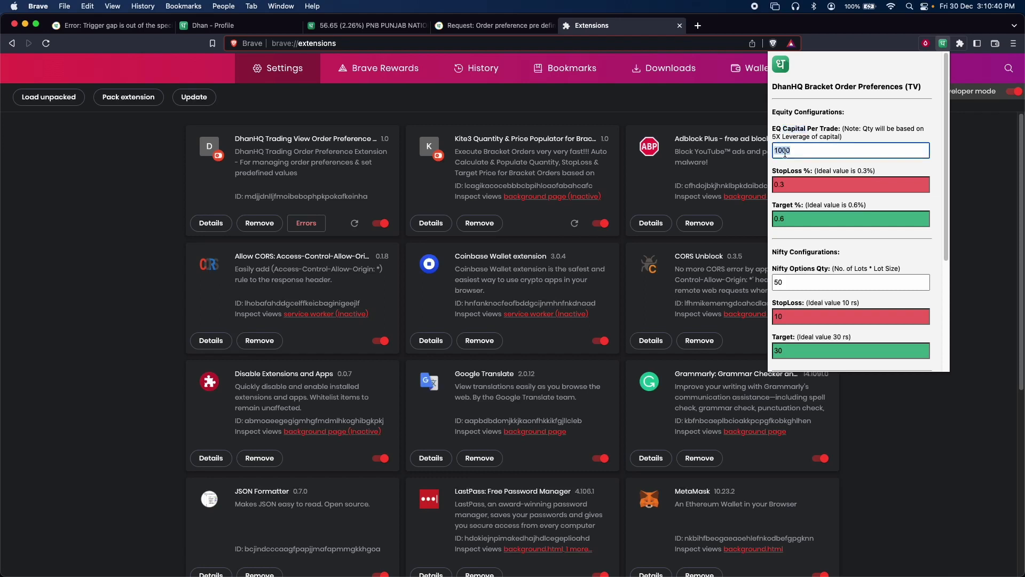
{"action": "left_click", "coordinate": [776, 136]}
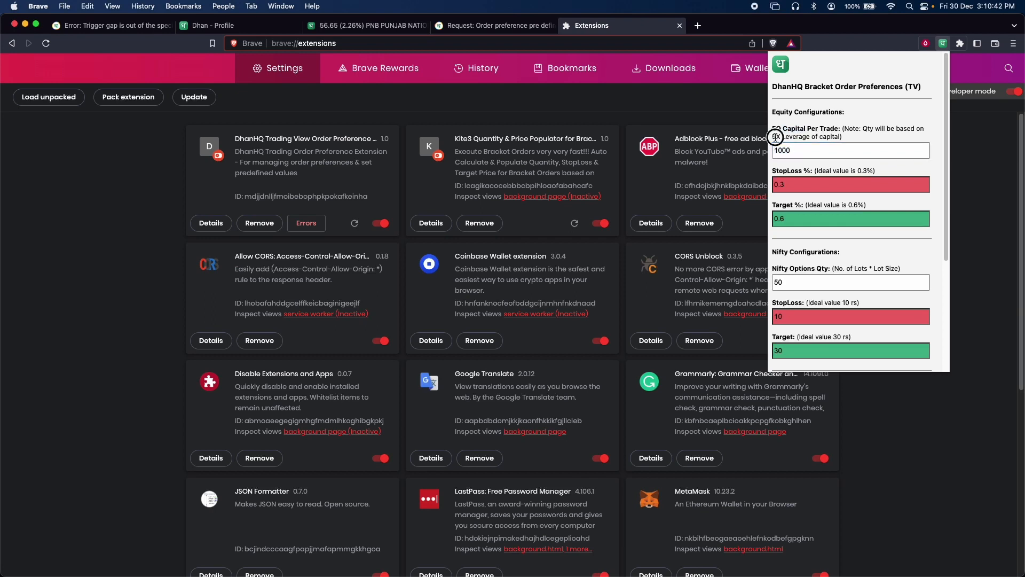
{"action": "left_click_drag", "start_coordinate": [775, 137], "coordinate": [774, 136]}
{"action": "left_click", "coordinate": [801, 149]}
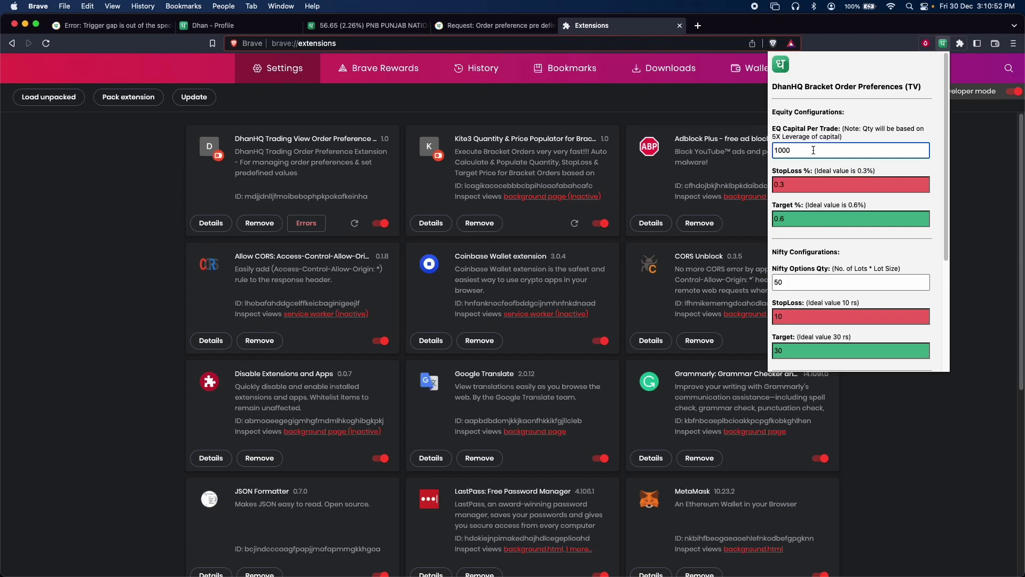
{"action": "left_click", "coordinate": [791, 185]}
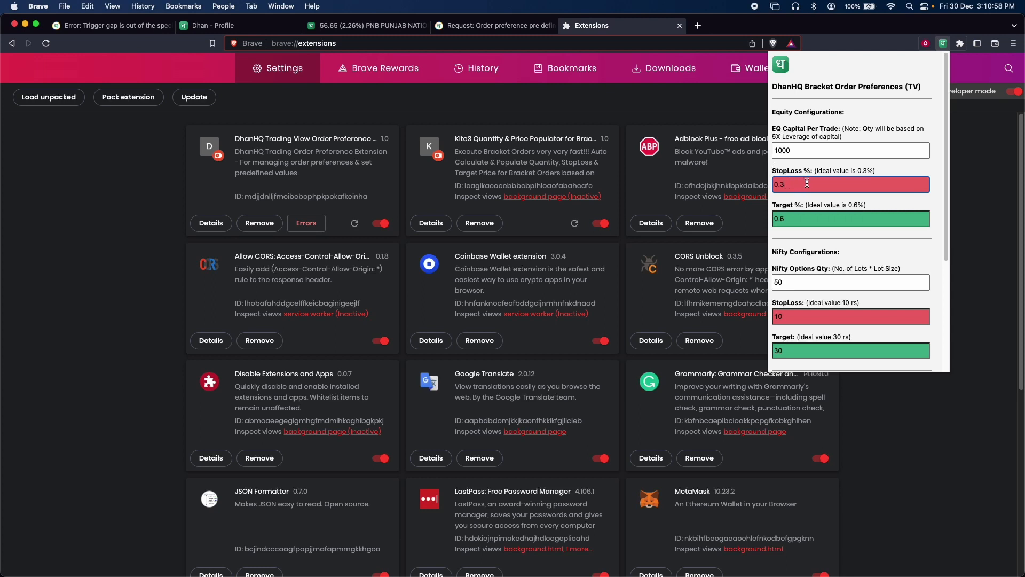
{"action": "key", "text": "Tab"}
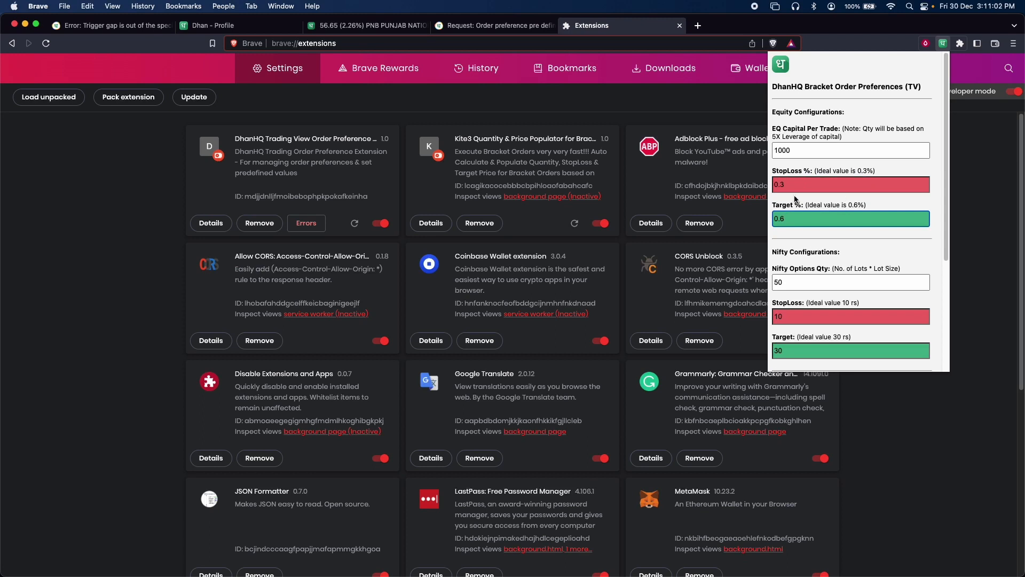
Step: Examine the Nifty and Bank Nifty configurations, covering options quantity, stop-loss and target, with their suggested ideal values
{"action": "scroll", "coordinate": [829, 196], "scroll_direction": "down", "scroll_amount": 1}
{"action": "scroll", "coordinate": [807, 234], "scroll_direction": "down", "scroll_amount": 5}
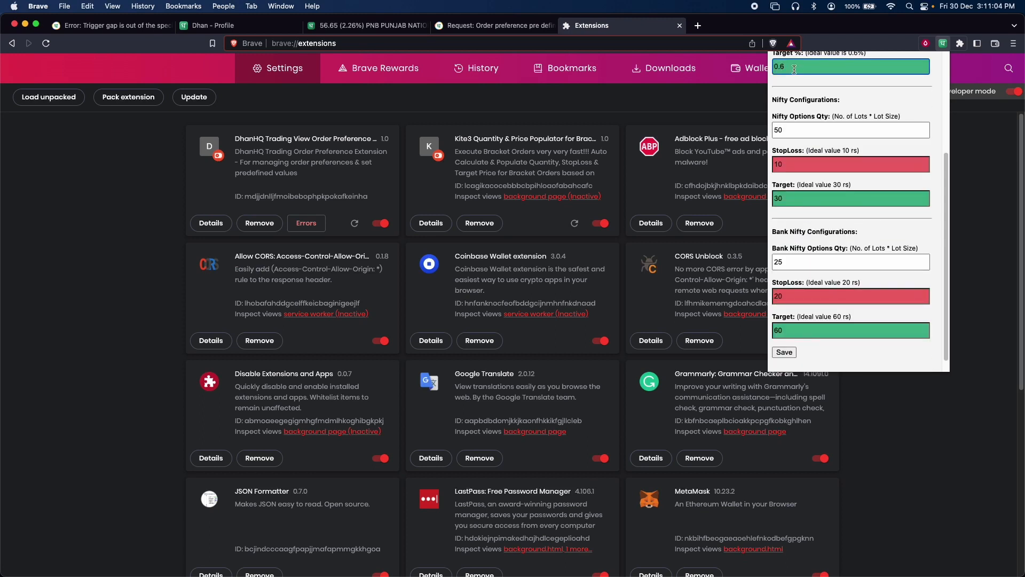
{"action": "double_click", "coordinate": [800, 116]}
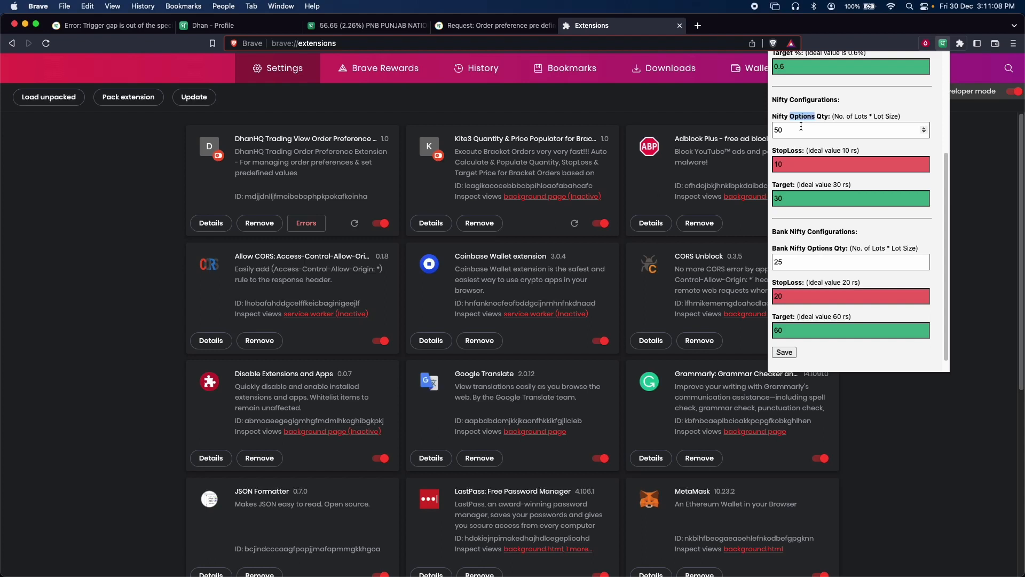
{"action": "left_click_drag", "start_coordinate": [798, 131], "coordinate": [772, 134]}
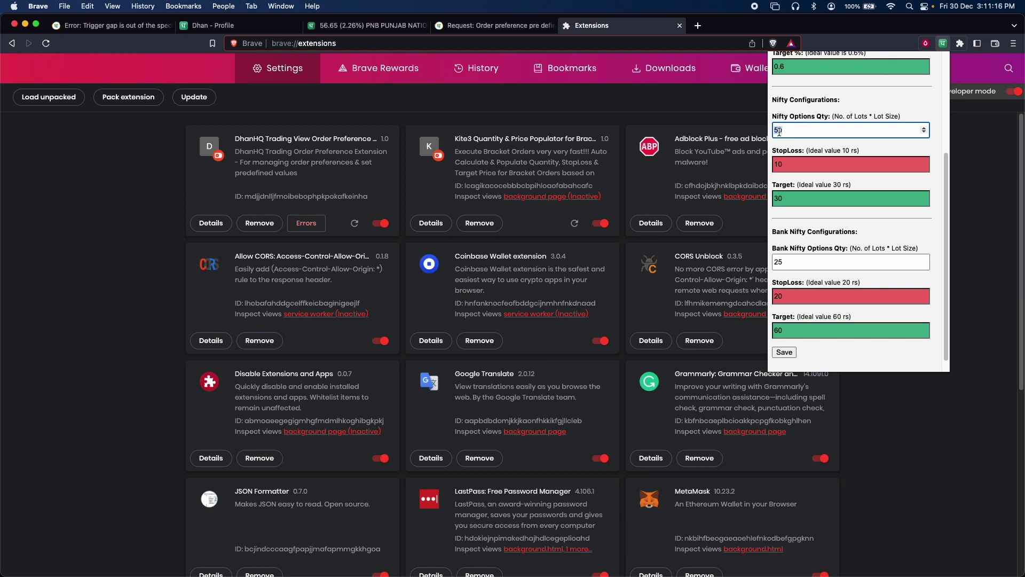
{"action": "left_click", "coordinate": [804, 150]}
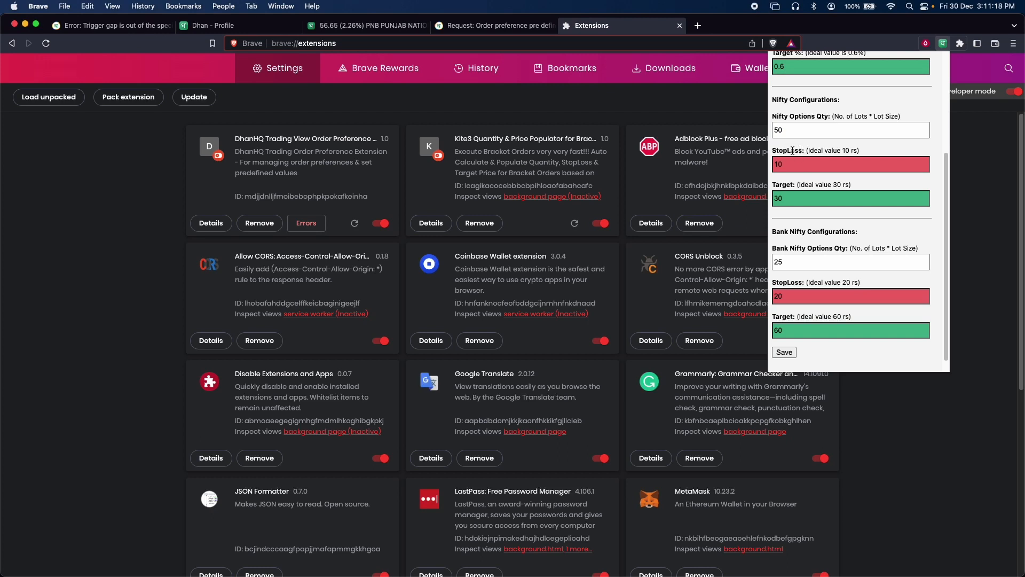
{"action": "double_click", "coordinate": [792, 150]}
{"action": "left_click", "coordinate": [862, 152]}
{"action": "left_click_drag", "start_coordinate": [862, 152], "coordinate": [807, 151]}
{"action": "double_click", "coordinate": [798, 151]}
{"action": "left_click_drag", "start_coordinate": [817, 164], "coordinate": [772, 170]}
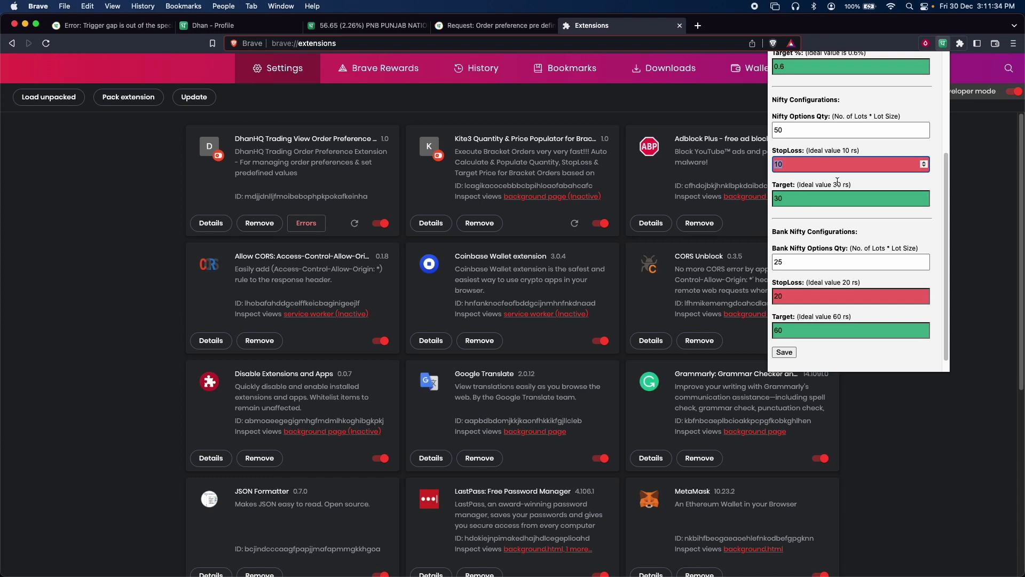
{"action": "left_click", "coordinate": [853, 151]}
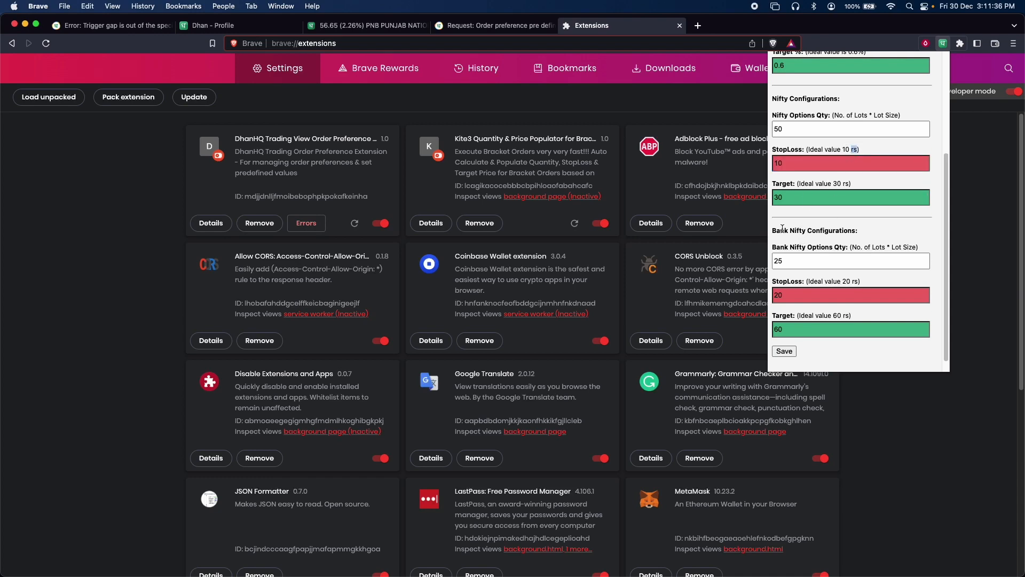
{"action": "scroll", "coordinate": [812, 241], "scroll_direction": "down", "scroll_amount": 1}
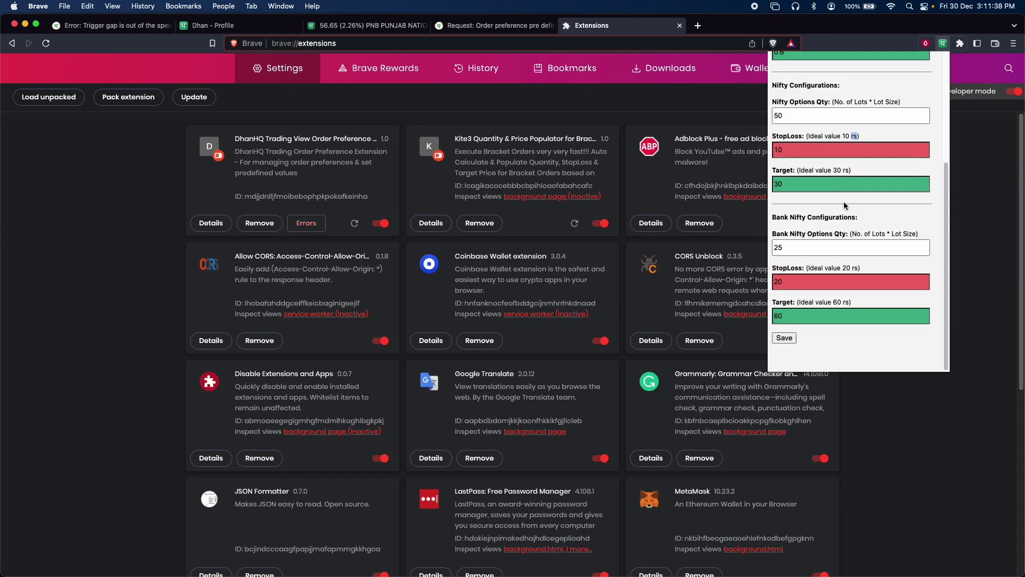
Step: Set EQ Capital Per Trade to 50 in the equity configuration and save the preferences
{"action": "scroll", "coordinate": [843, 201], "scroll_direction": "up", "scroll_amount": 5}
{"action": "left_click", "coordinate": [801, 152]}
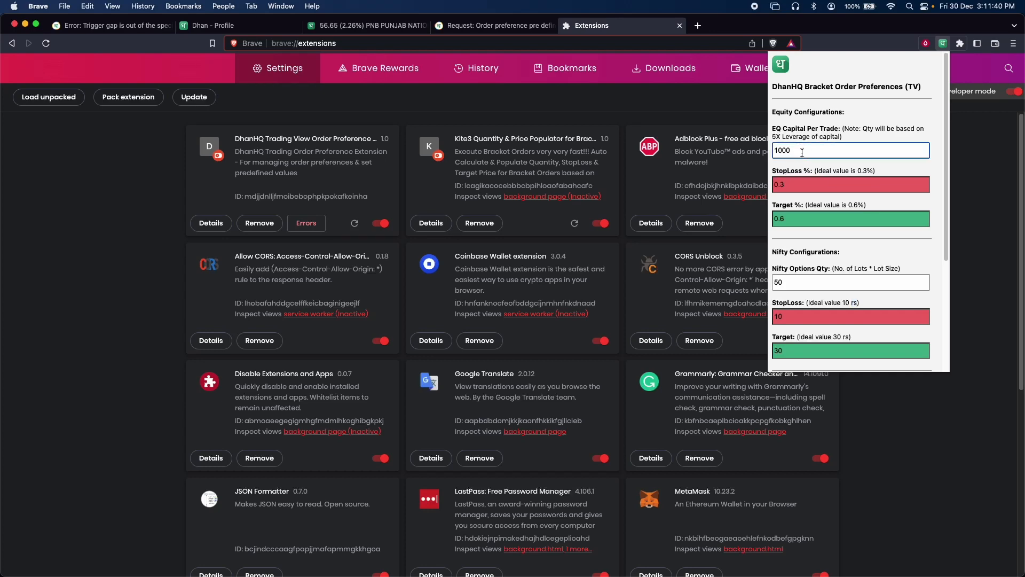
{"action": "double_click", "coordinate": [802, 153]}
{"action": "type", "text": "50"}
{"action": "scroll", "coordinate": [886, 215], "scroll_direction": "down", "scroll_amount": 3}
{"action": "scroll", "coordinate": [886, 215], "scroll_direction": "down", "scroll_amount": 3}
{"action": "left_click", "coordinate": [786, 338]}
{"action": "scroll", "coordinate": [820, 150], "scroll_direction": "up", "scroll_amount": 5}
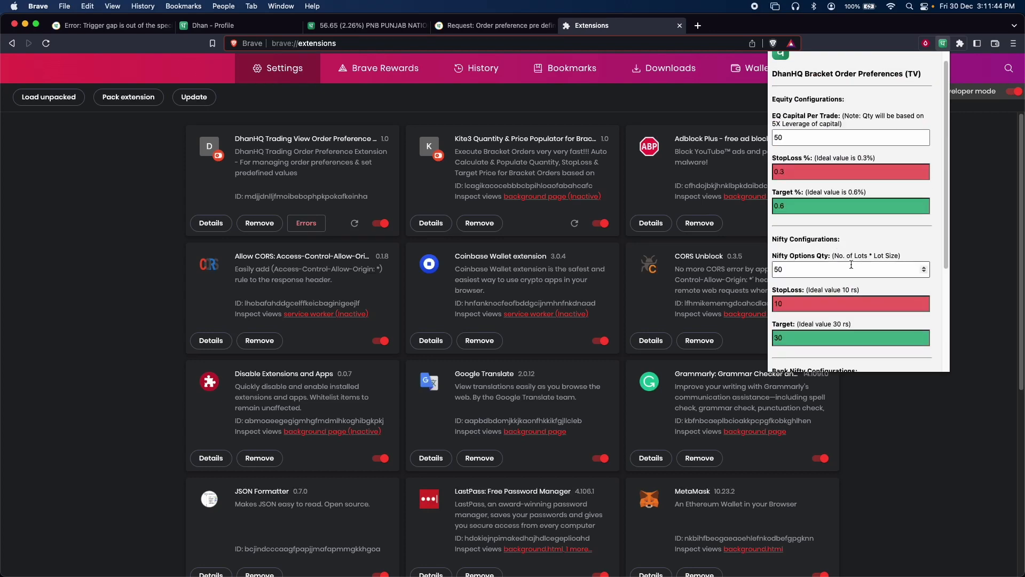
Step: Set EQ Capital Per Trade to 50000 in the equity configuration
{"action": "double_click", "coordinate": [818, 149]}
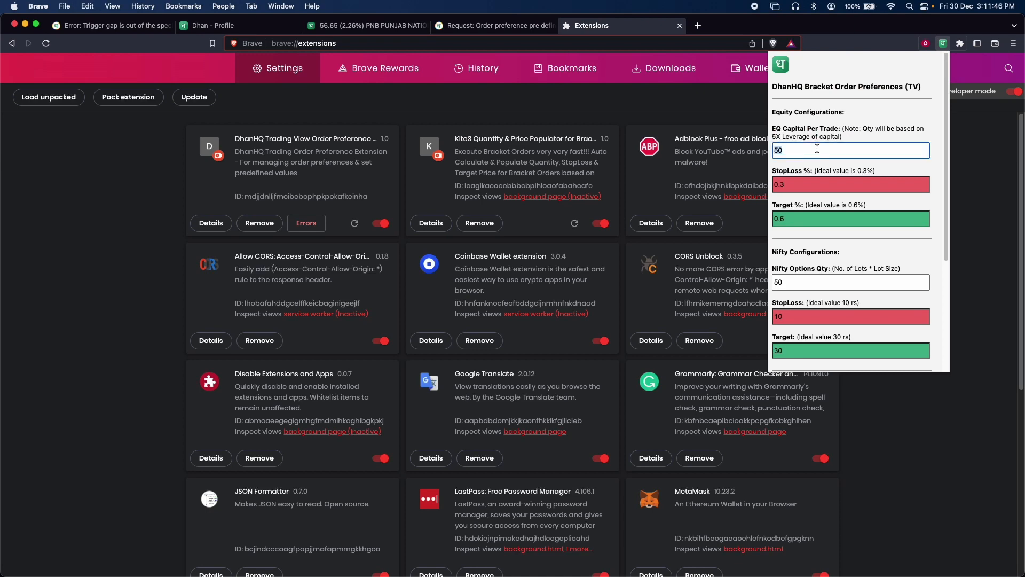
{"action": "type", "text": "50000"}
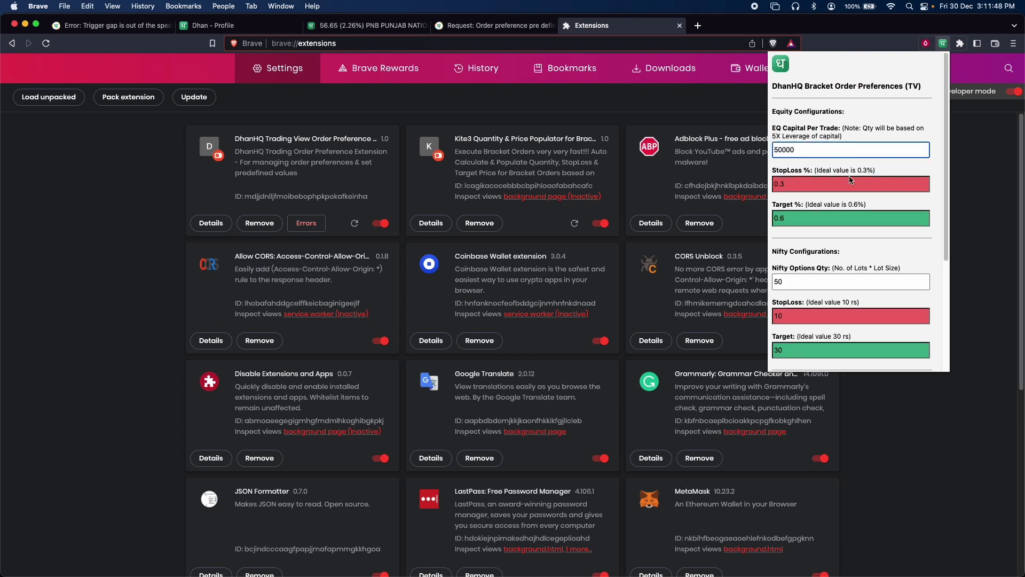
{"action": "scroll", "coordinate": [851, 180], "scroll_direction": "down", "scroll_amount": 3}
{"action": "scroll", "coordinate": [807, 183], "scroll_direction": "up", "scroll_amount": 3}
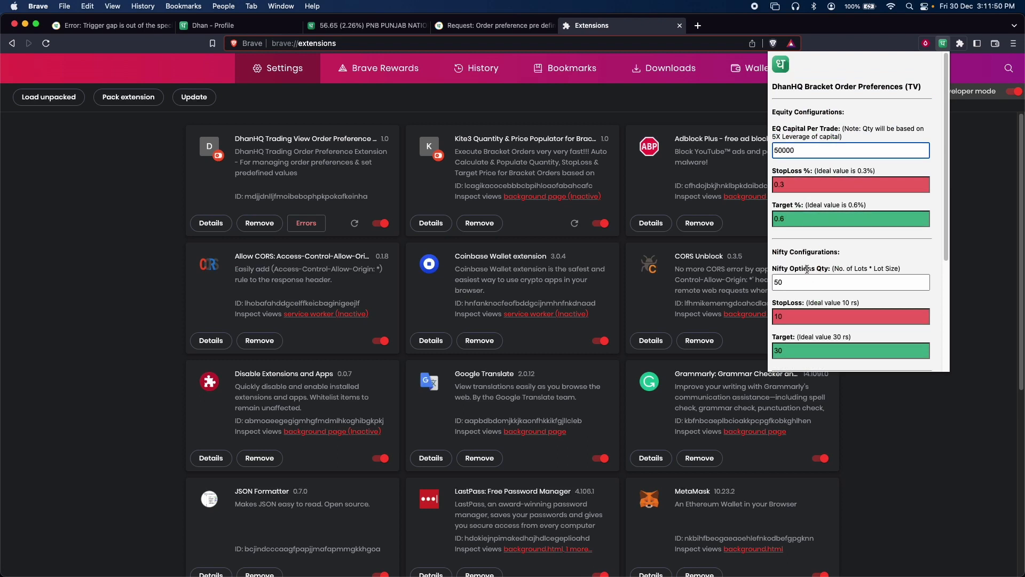
Step: Set the Nifty Options Qty to 500 and the Bank Nifty Options Qty to 250, and save the preferences
{"action": "left_click", "coordinate": [796, 280]}
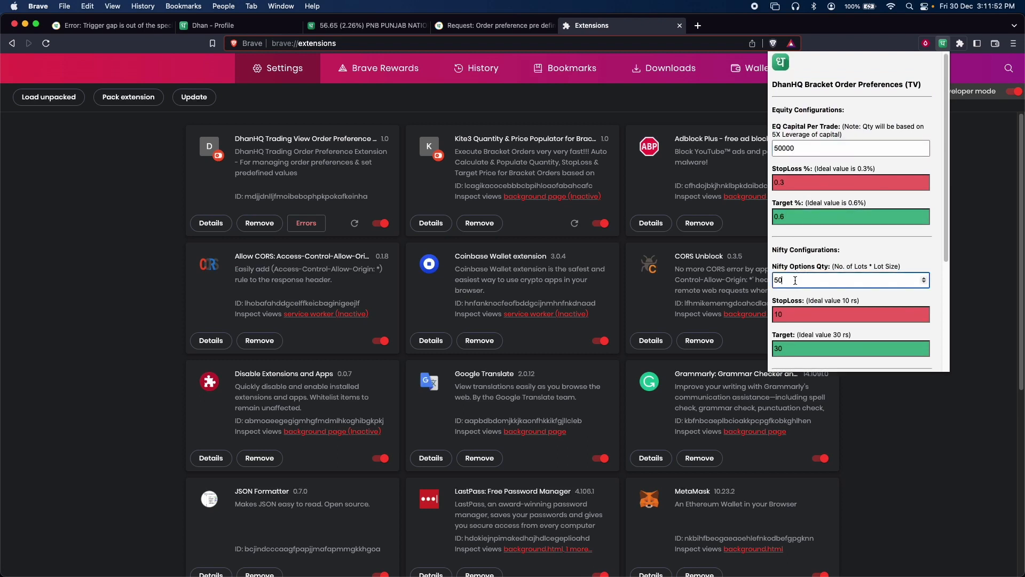
{"action": "type", "text": "0"}
{"action": "scroll", "coordinate": [806, 174], "scroll_direction": "down", "scroll_amount": 3}
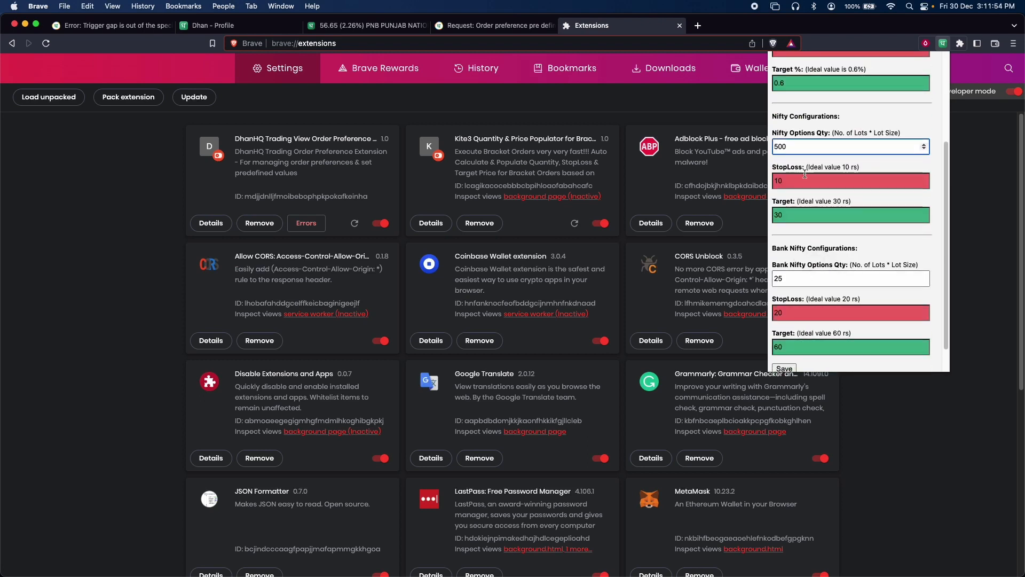
{"action": "left_click", "coordinate": [808, 278]}
{"action": "type", "text": "0"}
{"action": "key", "text": "Return"}
{"action": "scroll", "coordinate": [808, 277], "scroll_direction": "down", "scroll_amount": 1}
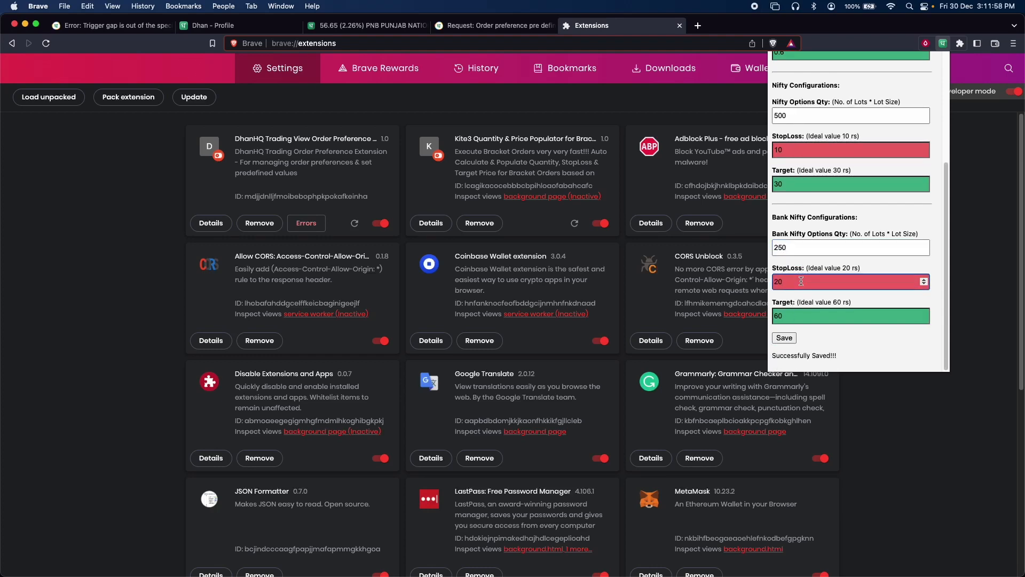
{"action": "left_click", "coordinate": [791, 337]}
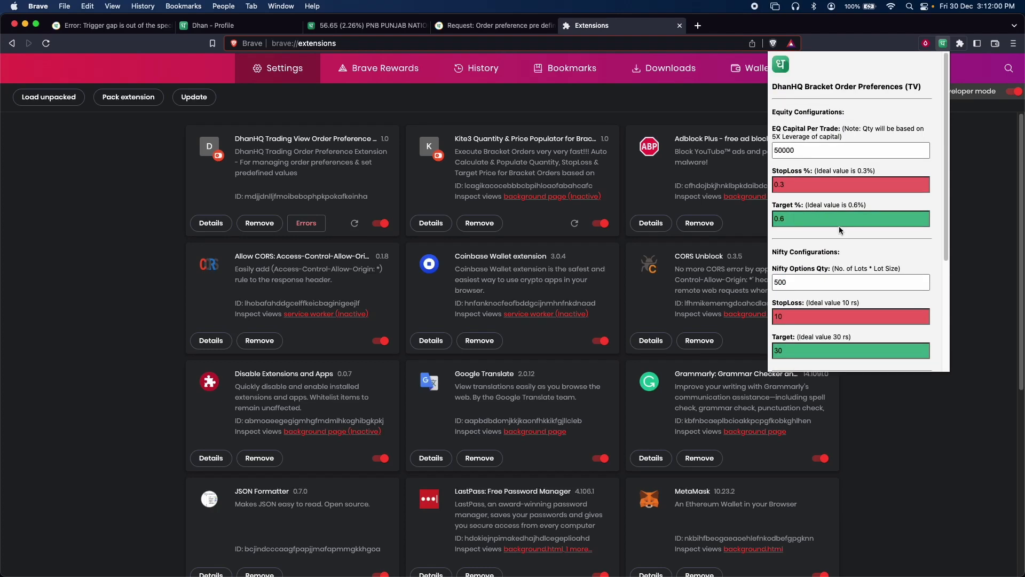
Step: Close the extension's preferences and switch to the PNB Punjab National Bank chart on tv.dhan.co
{"action": "left_click", "coordinate": [666, 92]}
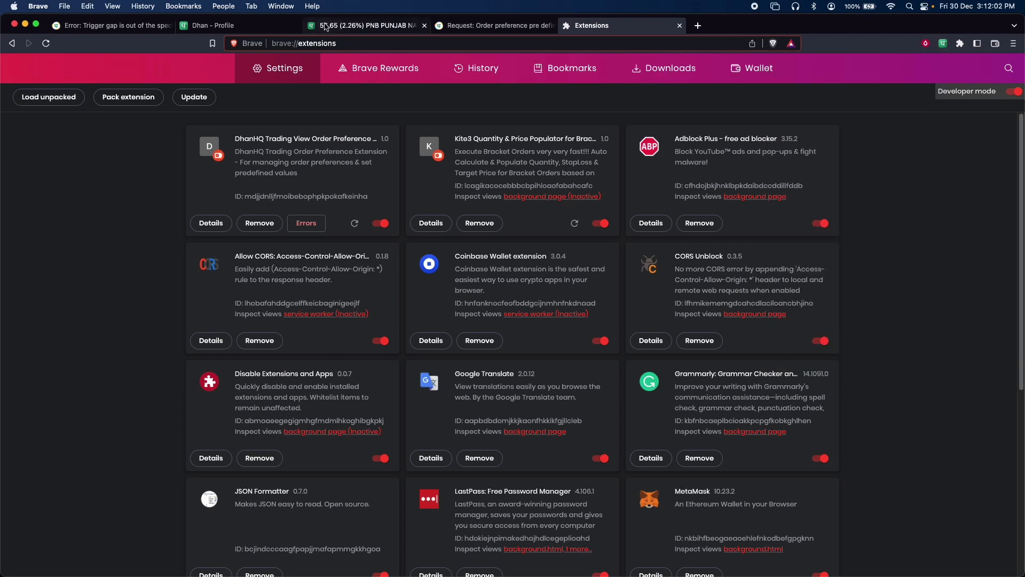
{"action": "left_click", "coordinate": [363, 26]}
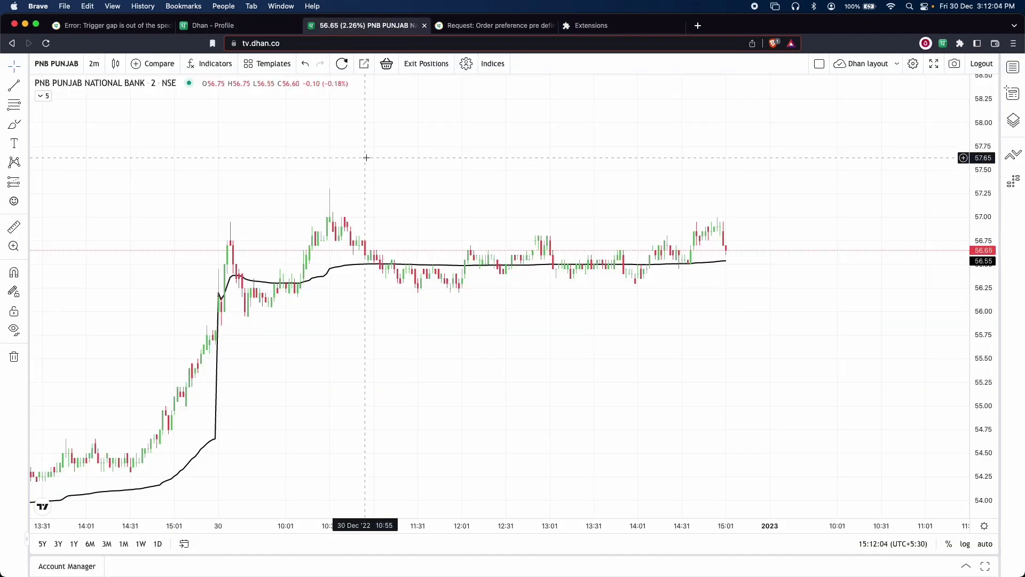
Step: Reload the Punjab National Bank chart page and reframe its latest candles
{"action": "key", "text": "super+r"}
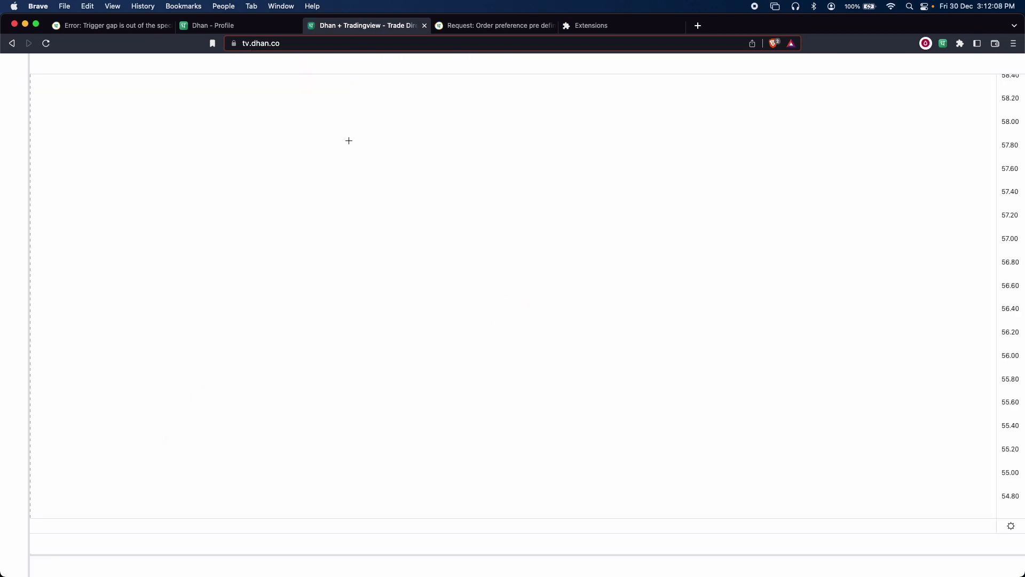
{"action": "left_click", "coordinate": [46, 160]}
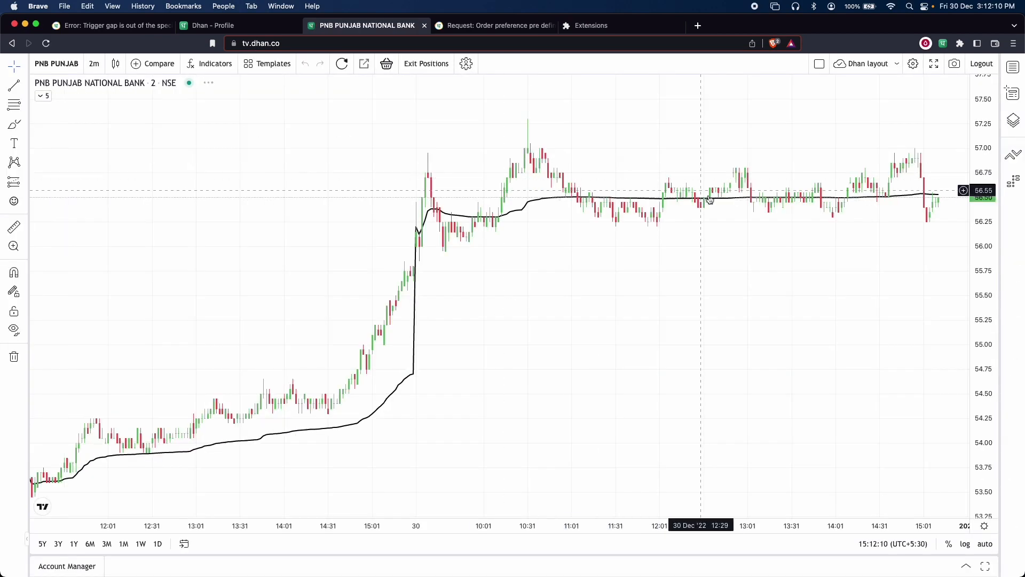
{"action": "left_click_drag", "start_coordinate": [666, 253], "coordinate": [487, 275]}
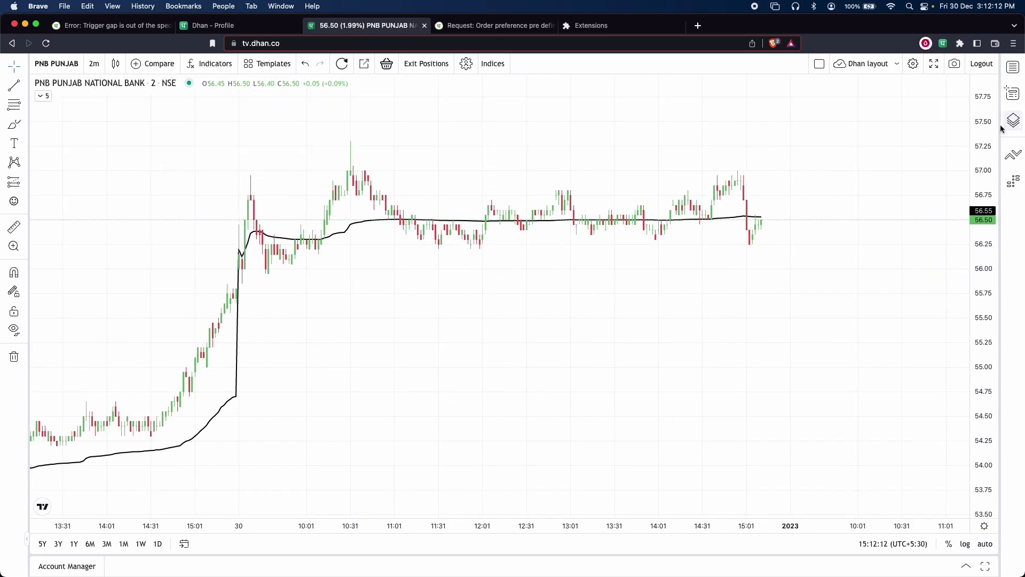
{"action": "left_click_drag", "start_coordinate": [989, 134], "coordinate": [988, 199]}
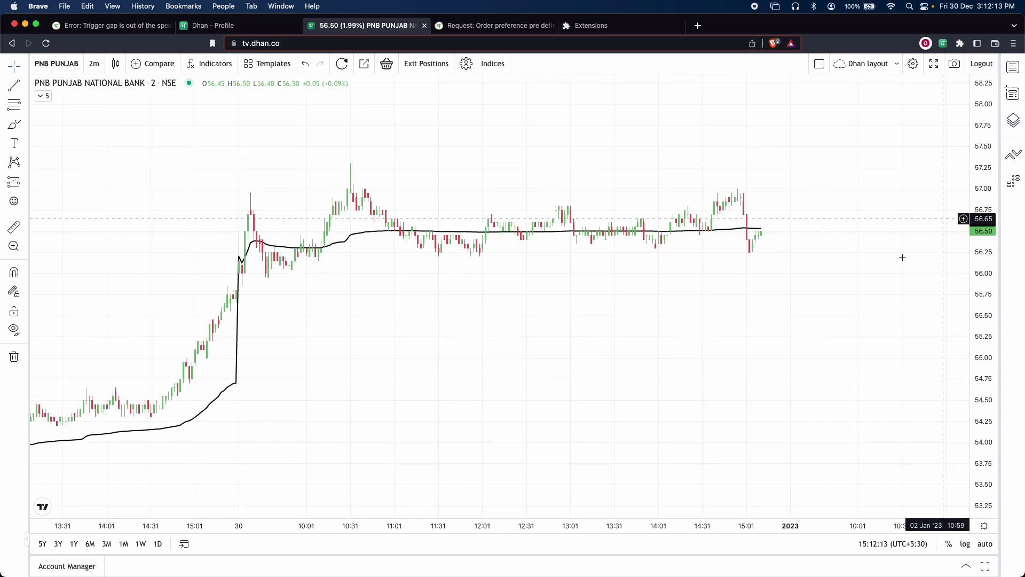
Step: Review the EQ Capital Per Trade value in the bracket order preferences and close them
{"action": "left_click", "coordinate": [944, 43]}
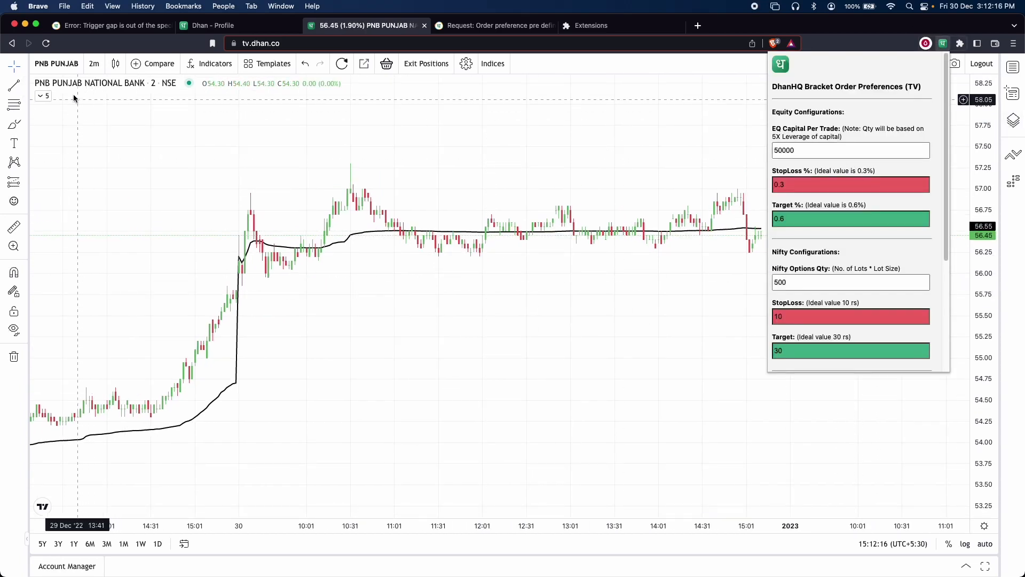
{"action": "double_click", "coordinate": [786, 150]}
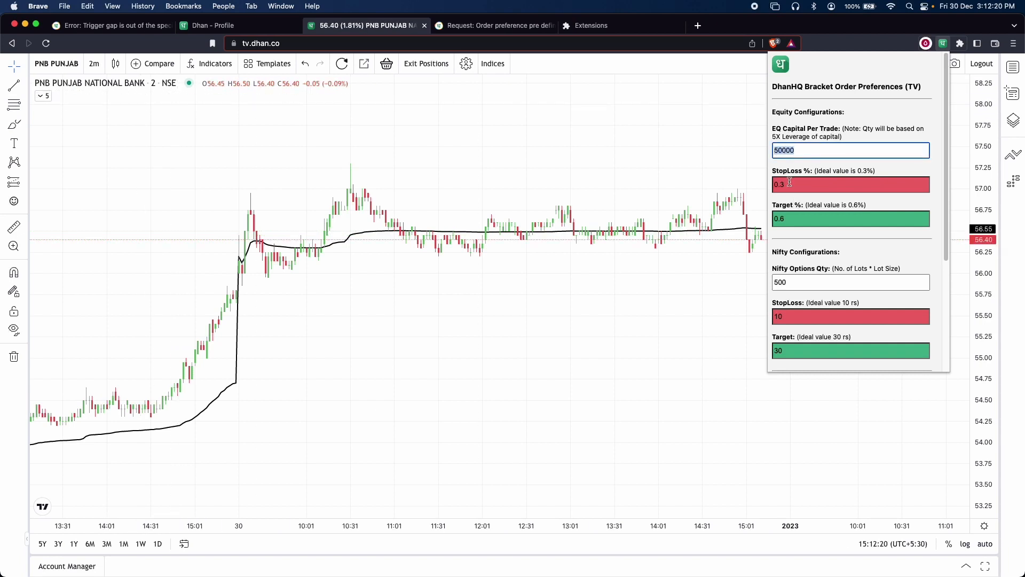
{"action": "left_click", "coordinate": [663, 294]}
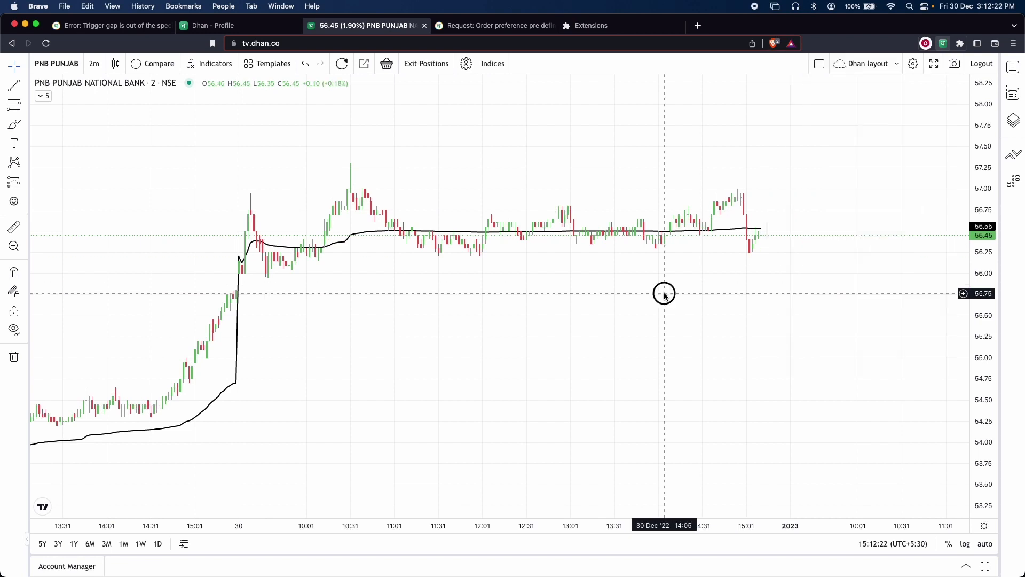
Step: Open a sell limit order ticket for PNB at 56.75 from the chart and set its price to 100
{"action": "left_click", "coordinate": [965, 211]}
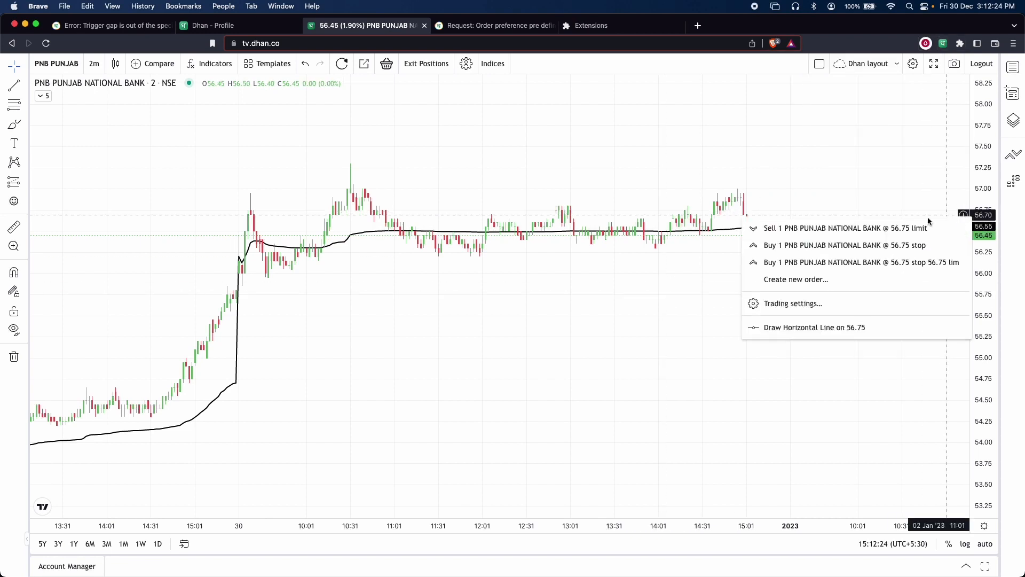
{"action": "left_click", "coordinate": [902, 227]}
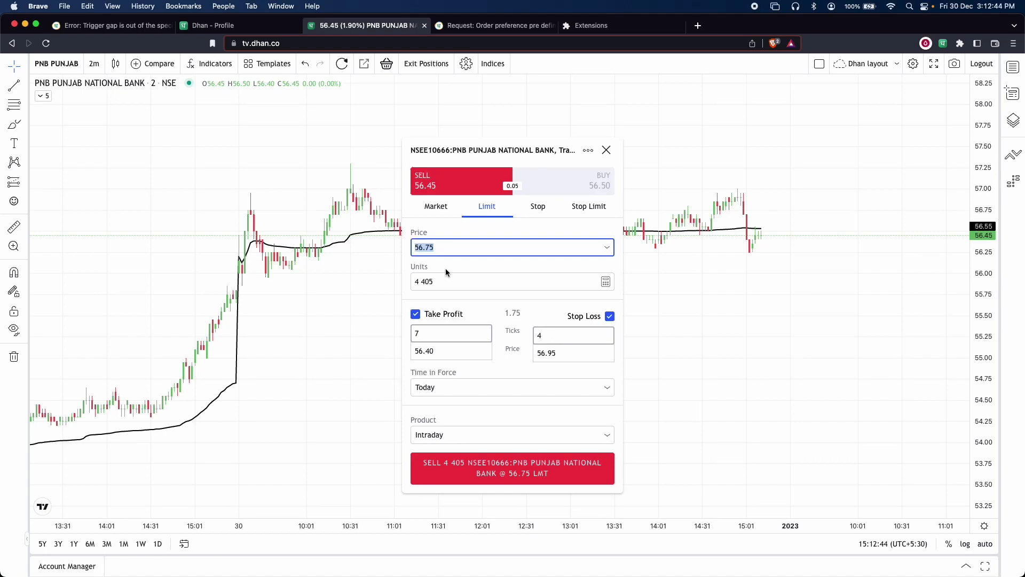
{"action": "type", "text": "100"}
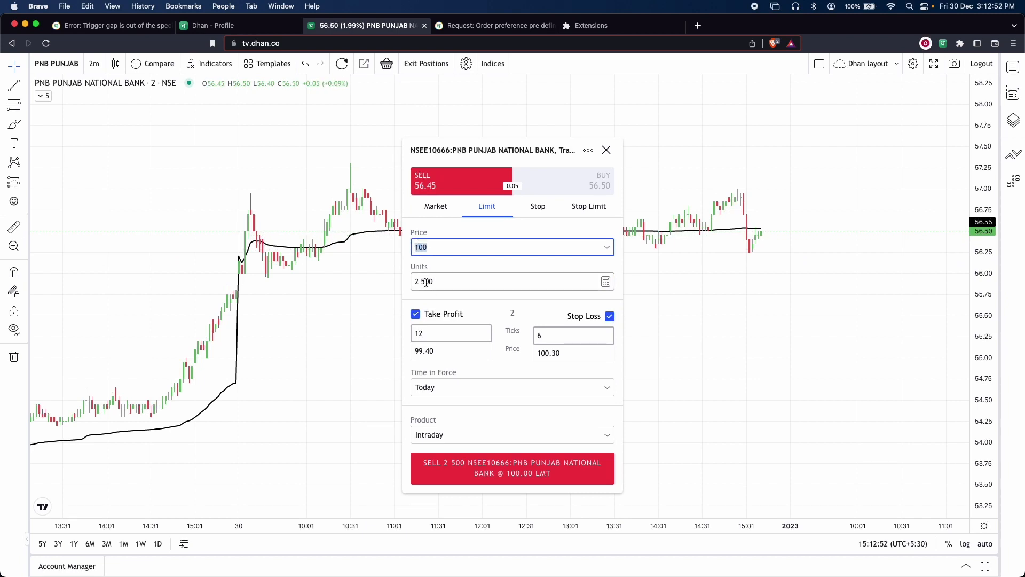
Step: Copy the EQ Capital Per Trade value and calculate 50000 * 5 divided by 100 with Google's calculator in a new tab
{"action": "left_click", "coordinate": [943, 43]}
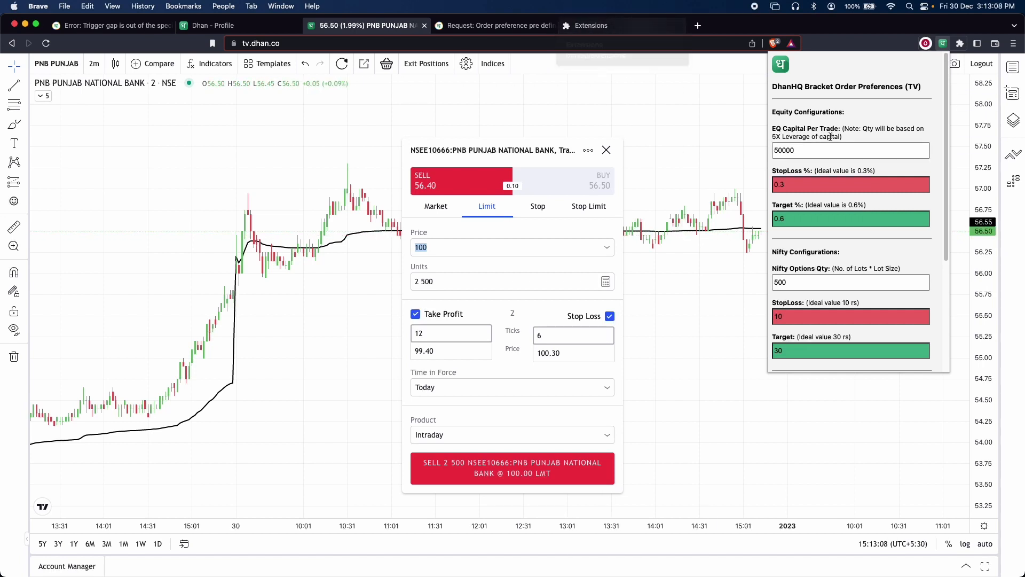
{"action": "left_click", "coordinate": [775, 147]}
{"action": "key", "text": "cmd+c"}
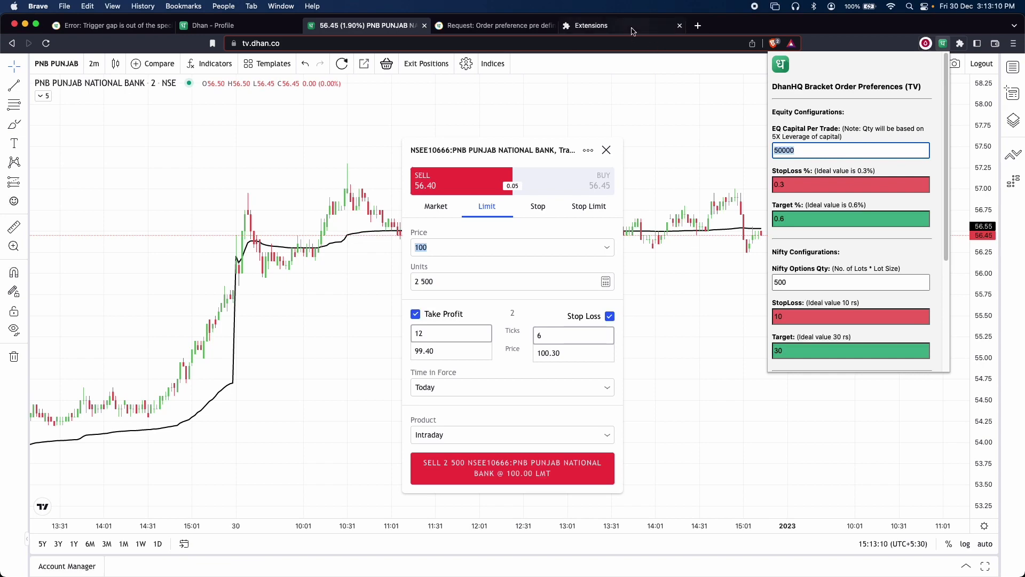
{"action": "left_click", "coordinate": [698, 25]}
{"action": "key", "text": "cmd+v"}
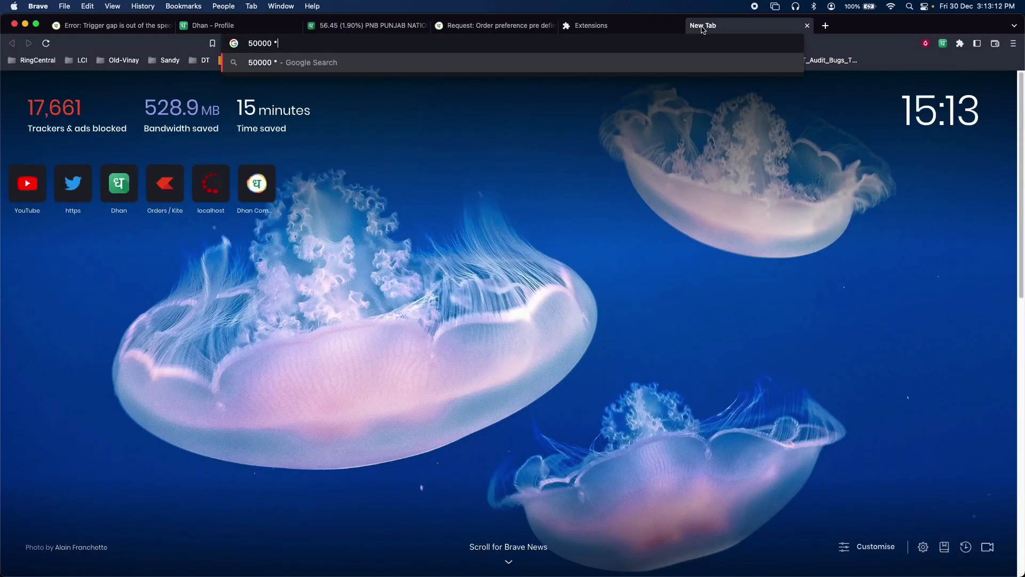
{"action": "key", "text": "Return"}
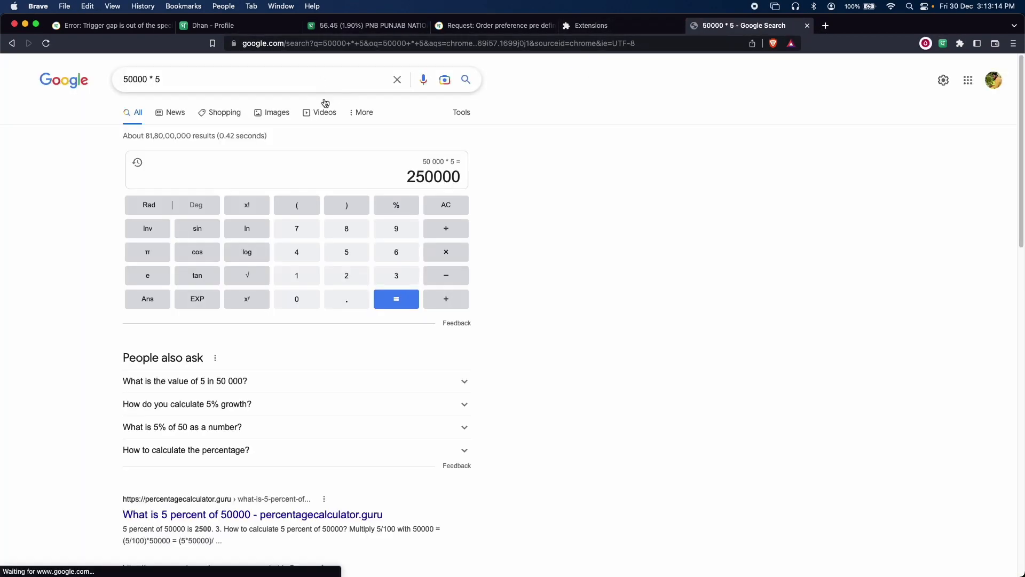
{"action": "type", "text": "/100"}
{"action": "key", "text": "Return"}
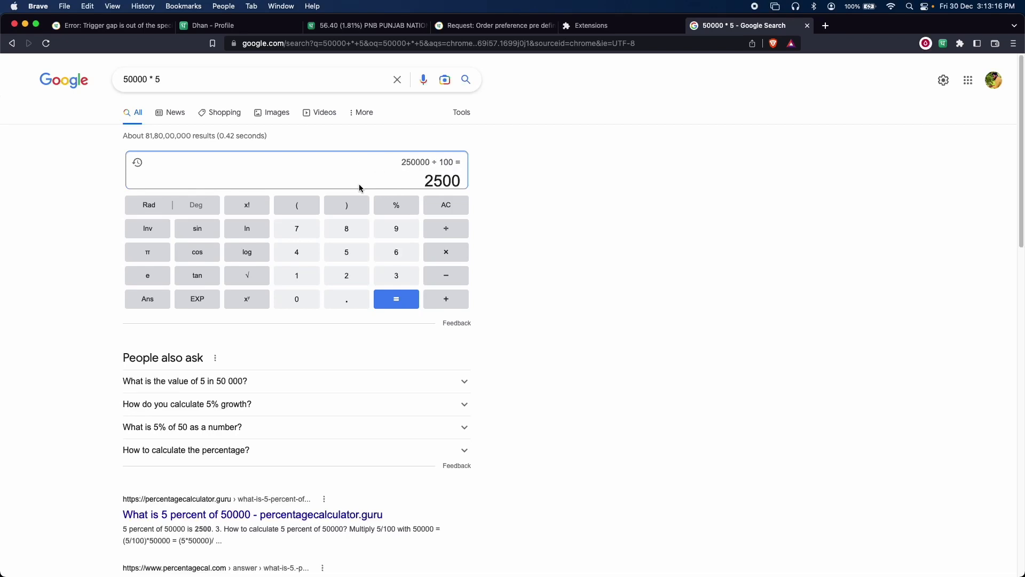
Step: Compare the calculated quantity and the extension's equity settings with the units in the PNB sell ticket, and close the ticket
{"action": "left_click", "coordinate": [368, 25]}
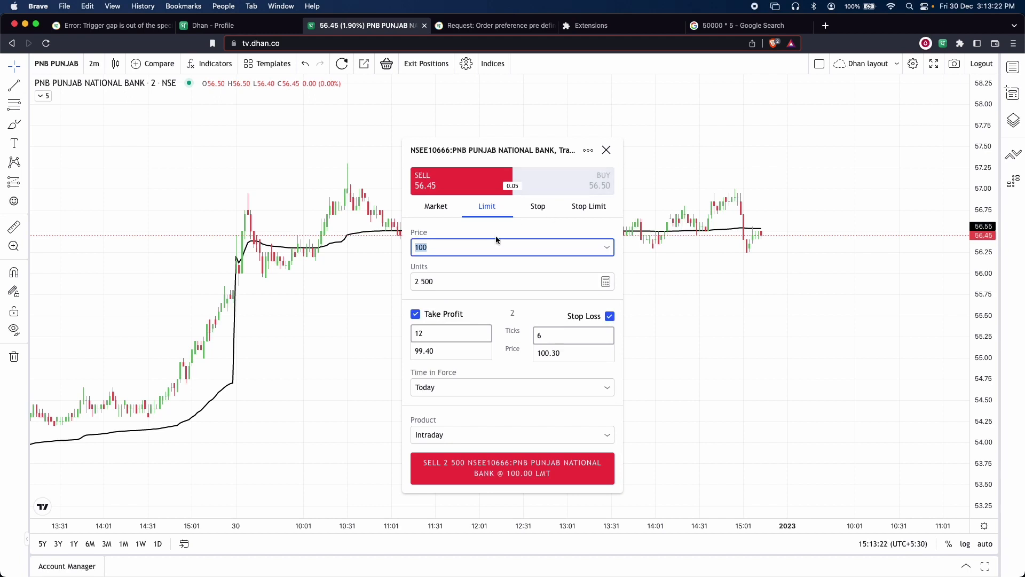
{"action": "left_click", "coordinate": [729, 27]}
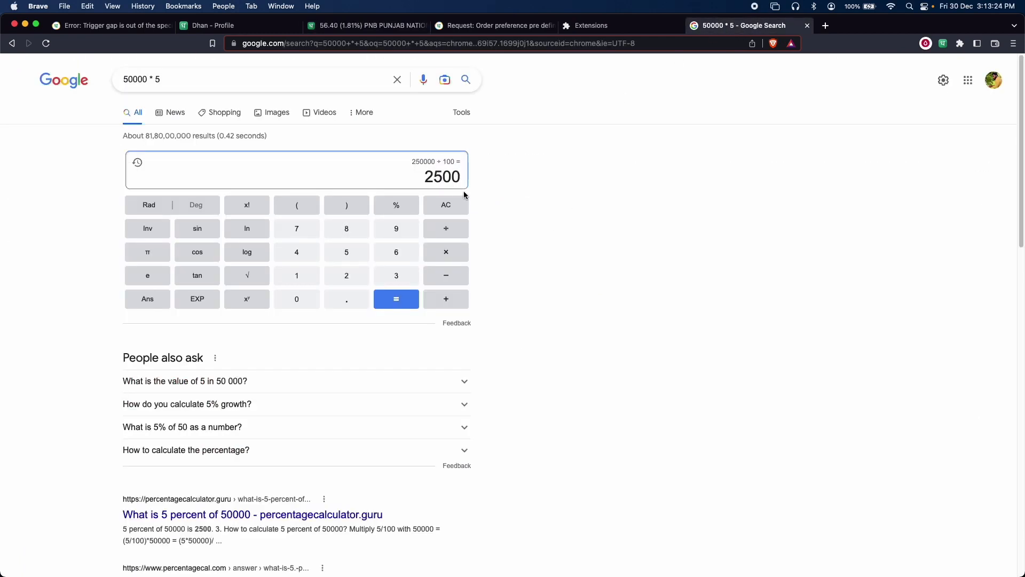
{"action": "double_click", "coordinate": [430, 177]}
{"action": "left_click", "coordinate": [367, 25]}
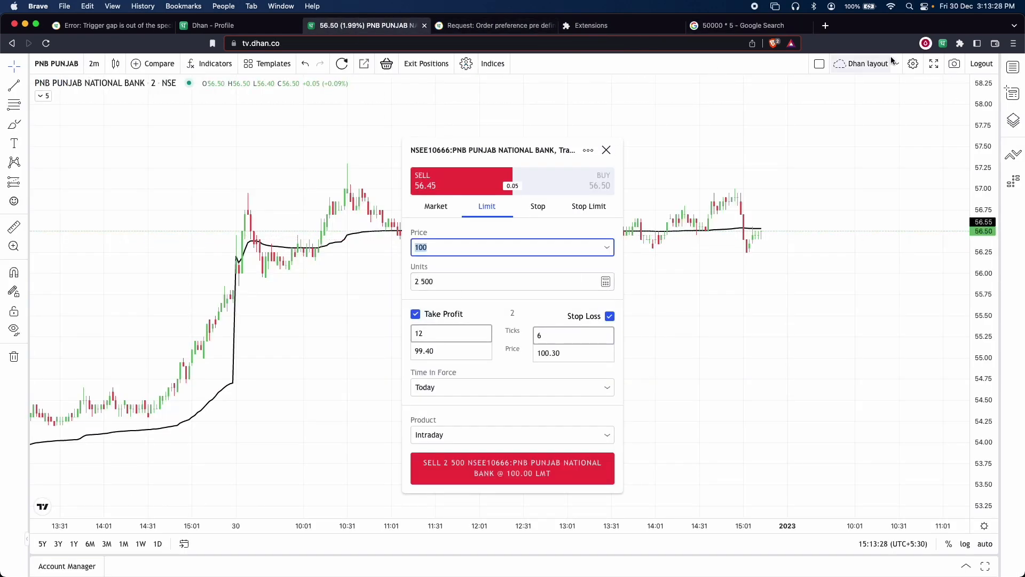
{"action": "left_click", "coordinate": [944, 44]}
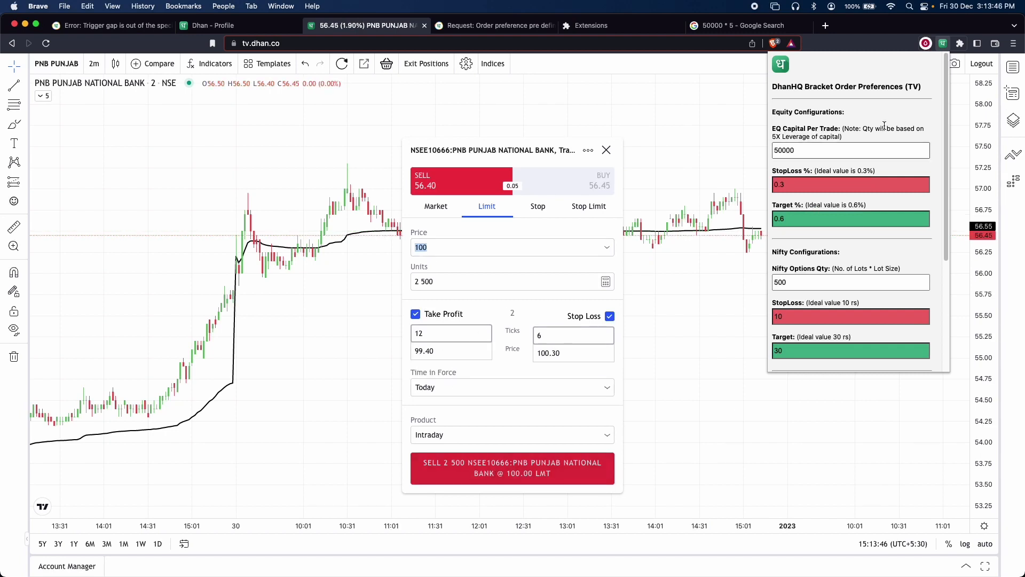
{"action": "left_click", "coordinate": [715, 130]}
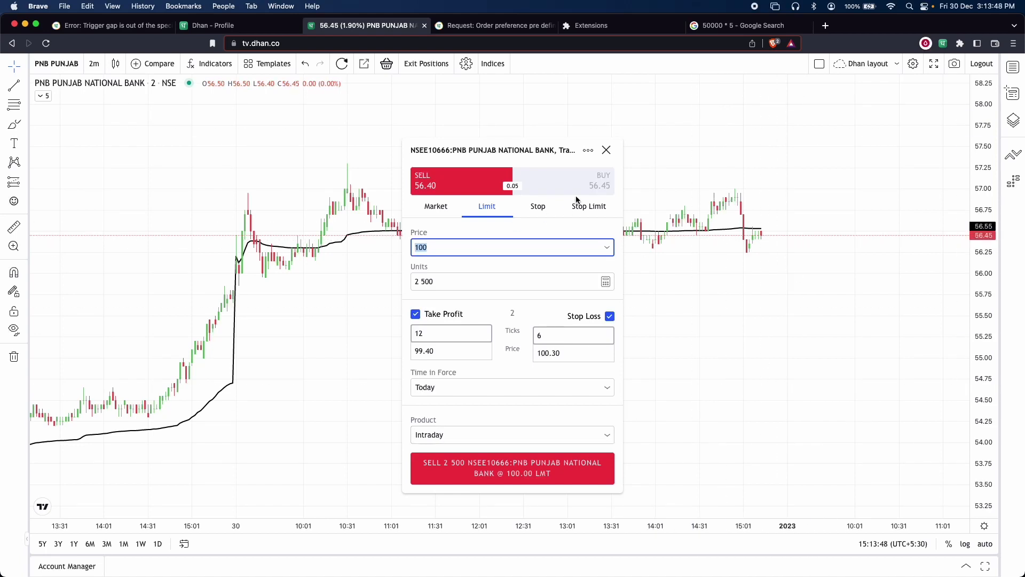
{"action": "left_click", "coordinate": [606, 150]}
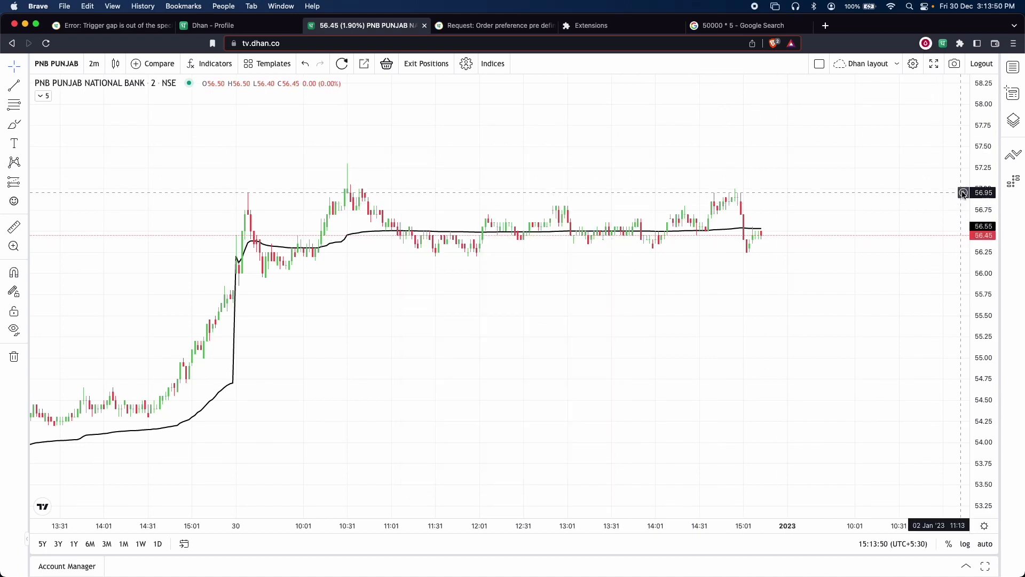
Step: Submit a PNB sell limit order at 57.00 with the pre-filled bracket values and dismiss the order notifications
{"action": "left_click", "coordinate": [963, 193]}
{"action": "left_click", "coordinate": [855, 208]}
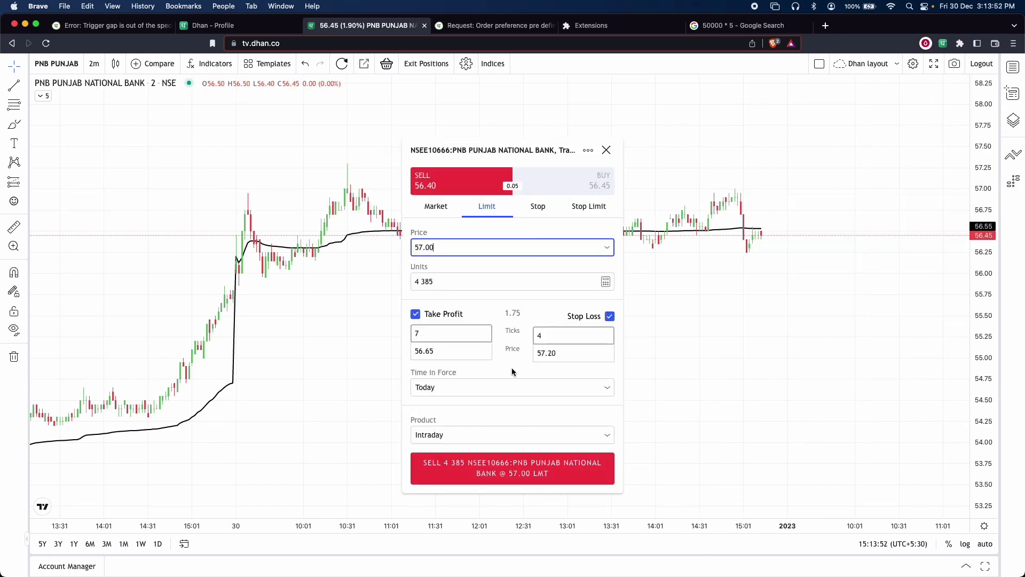
{"action": "left_click", "coordinate": [510, 461]}
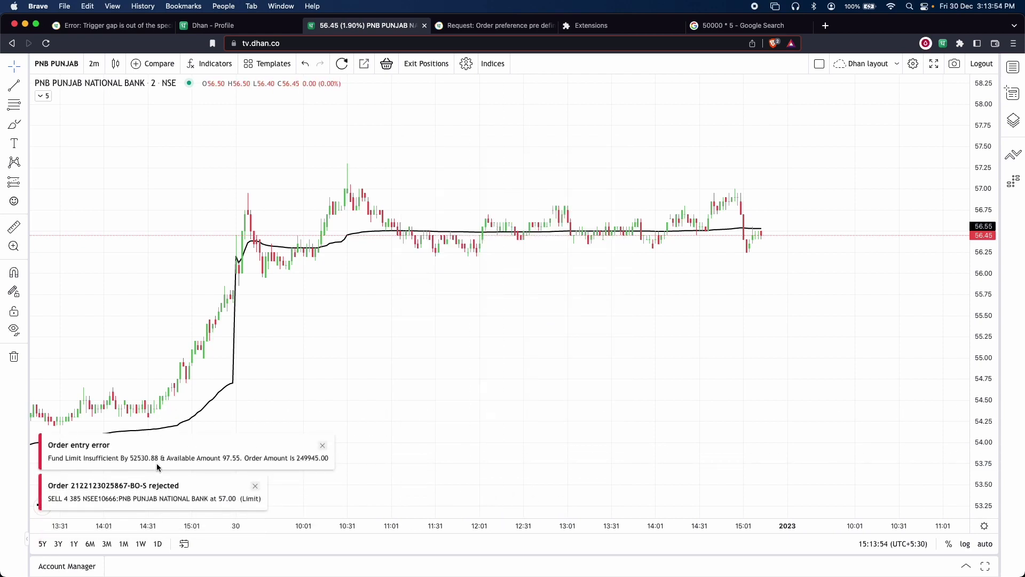
{"action": "left_click", "coordinate": [322, 445]}
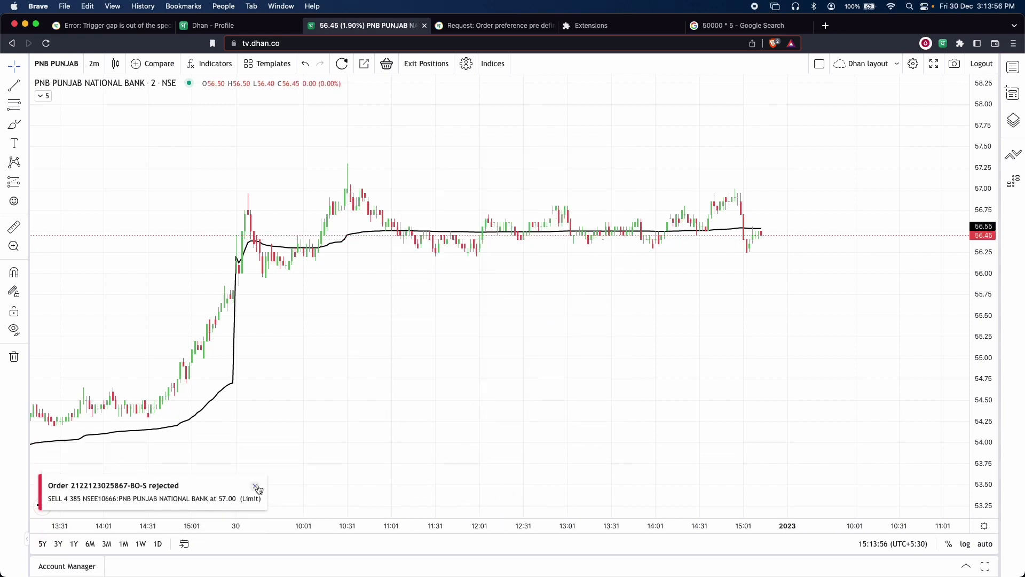
{"action": "left_click", "coordinate": [256, 487]}
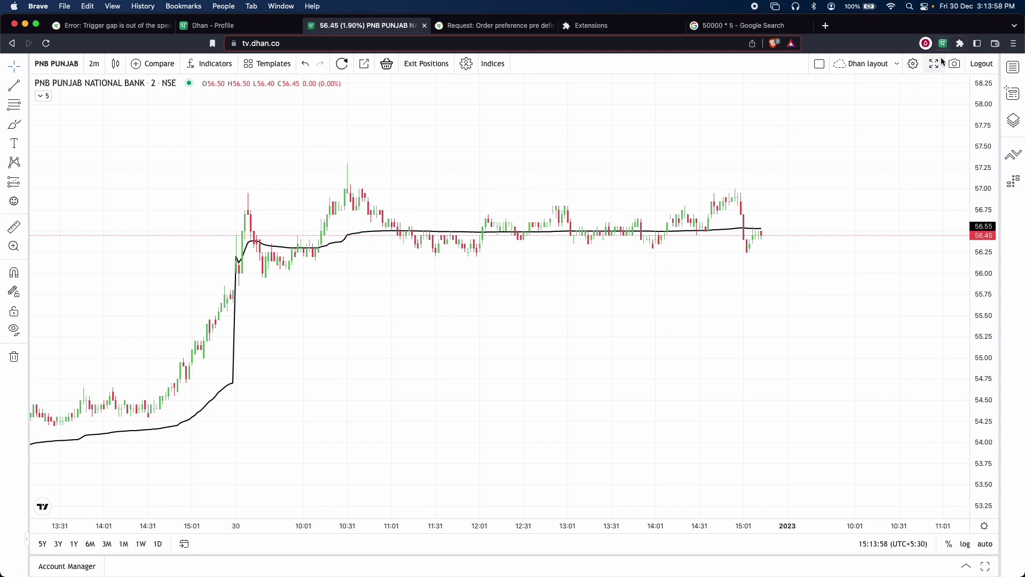
Step: Search for the NIFTY symbol and switch the chart to NIFTY JAN FUT
{"action": "type", "text": "NI"}
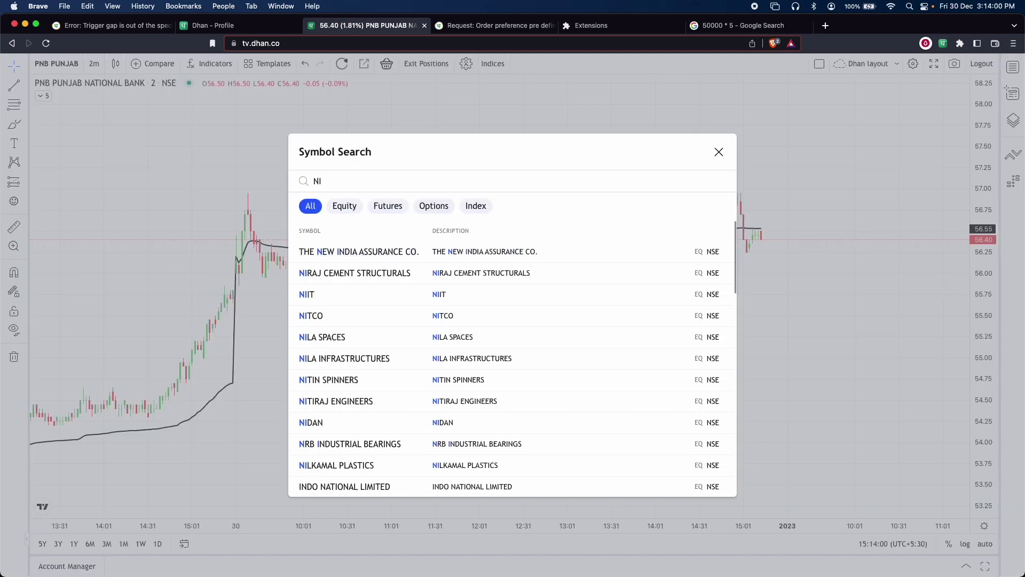
{"action": "type", "text": "FTY"}
{"action": "key", "text": "BackSpace"}
{"action": "key", "text": "BackSpace"}
{"action": "key", "text": "BackSpace"}
{"action": "key", "text": "BackSpace"}
{"action": "key", "text": "BackSpace"}
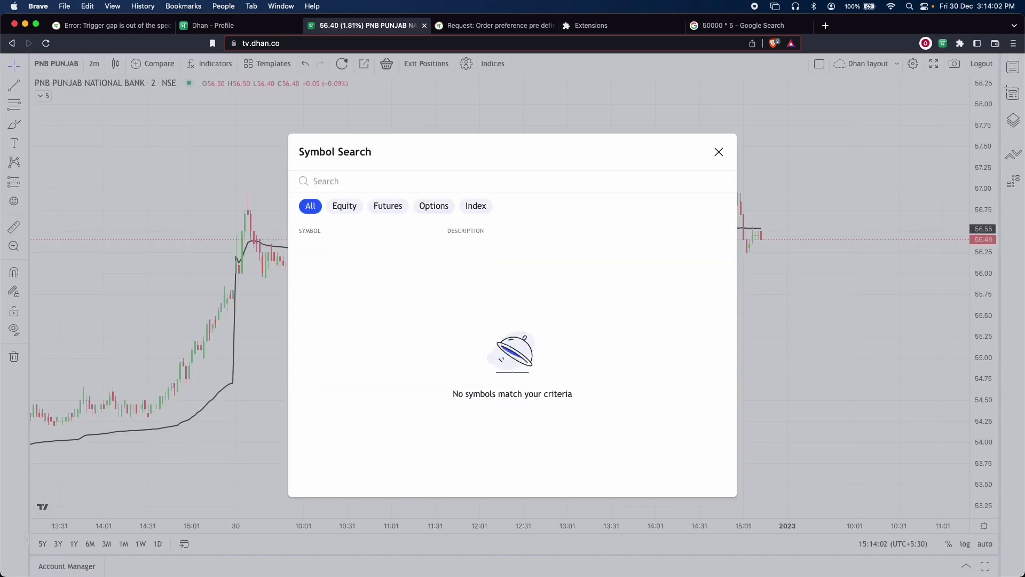
{"action": "type", "text": "NIFTY"}
{"action": "key", "text": "Down"}
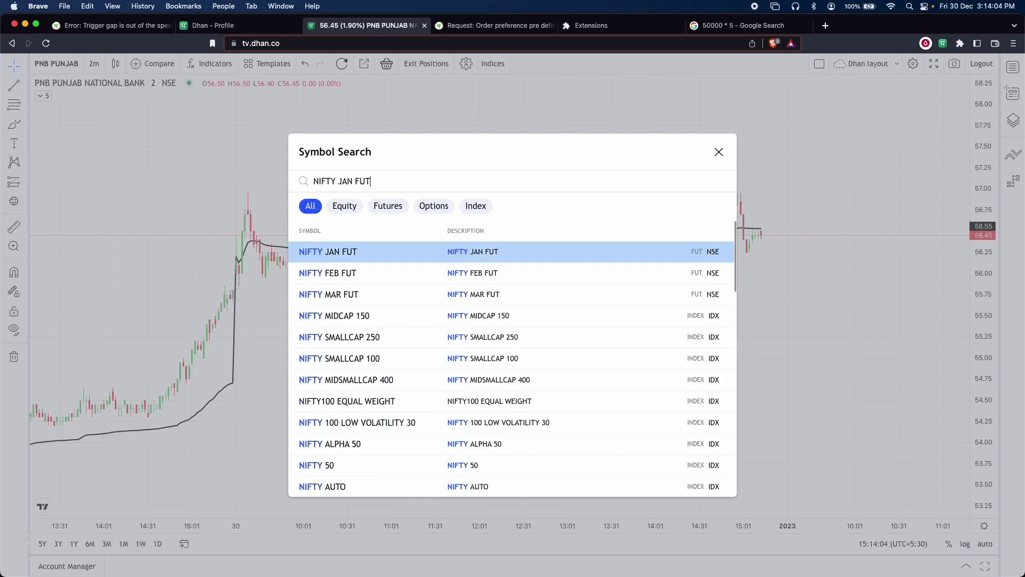
{"action": "key", "text": "Return"}
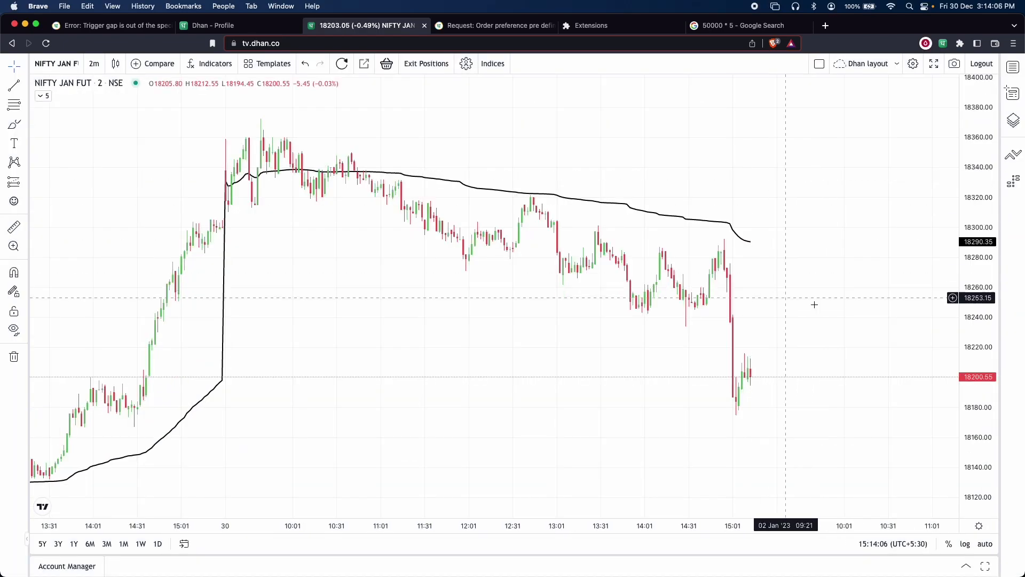
Step: Search for the NIFTY 18200 call option and switch the chart to NIFTY 05 JAN 18200 CALL
{"action": "type", "text": "18"}
{"action": "key", "text": "BackSpace"}
{"action": "key", "text": "BackSpace"}
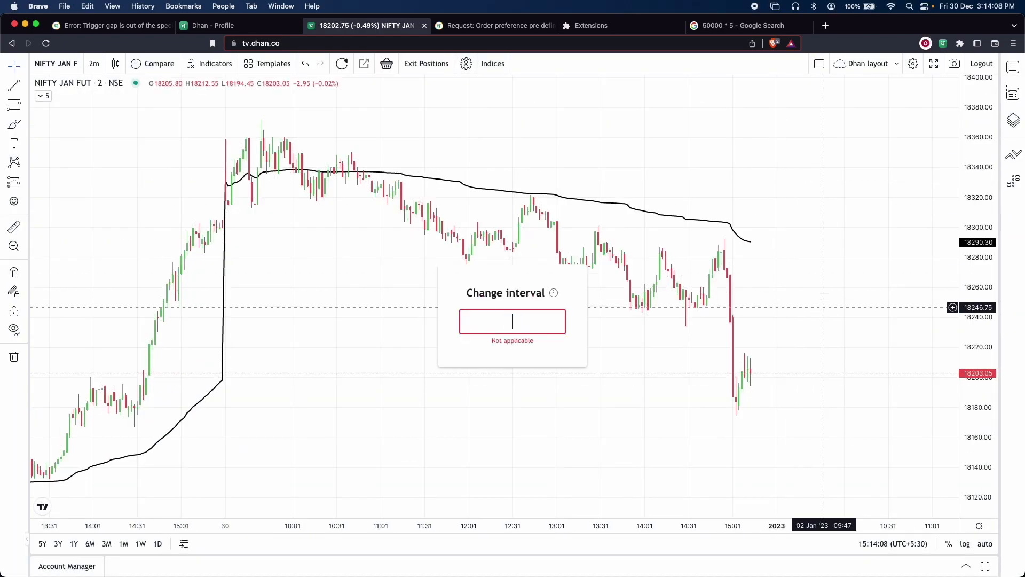
{"action": "type", "text": "BAN"}
{"action": "key", "text": "Escape"}
{"action": "type", "text": "N"}
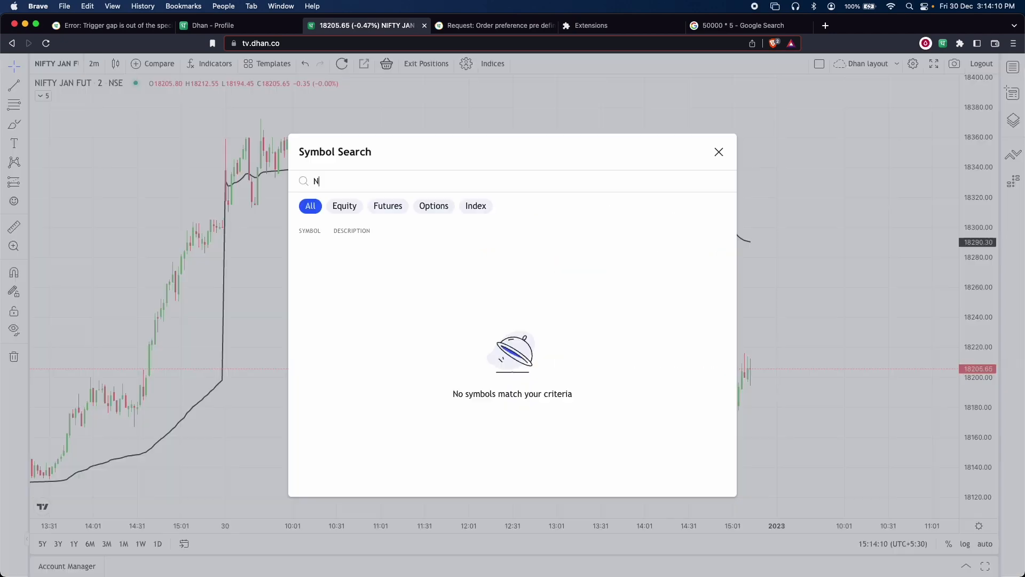
{"action": "type", "text": "IFTY 18200 E"}
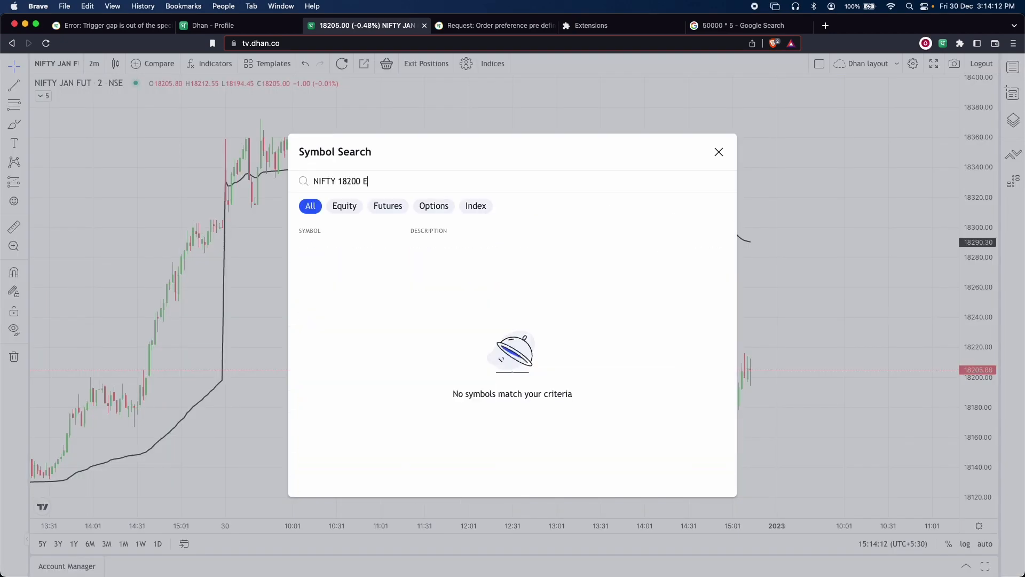
{"action": "type", "text": "C"}
{"action": "key", "text": "Down"}
{"action": "key", "text": "Return"}
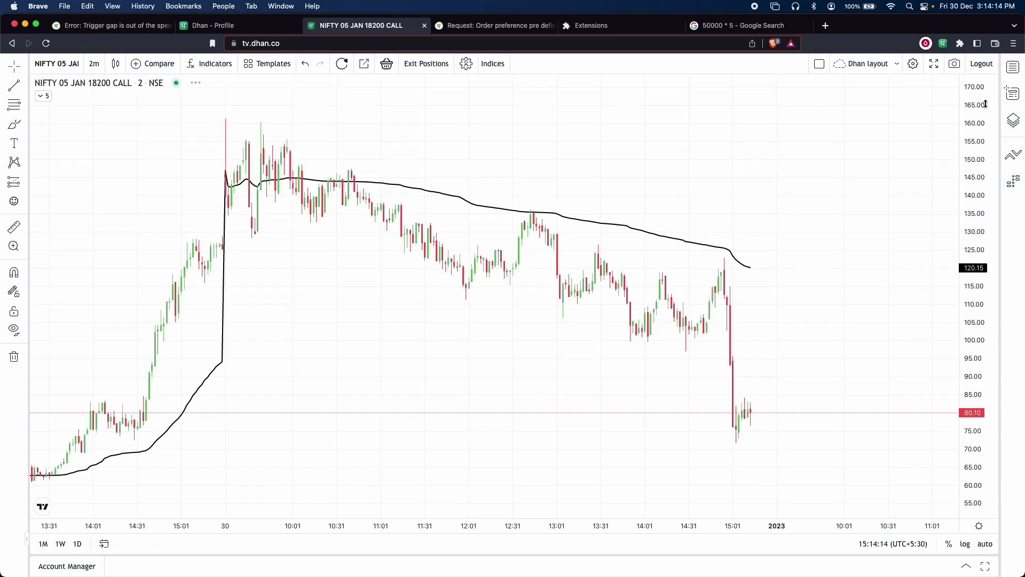
Step: Review the Nifty options quantity, stop loss and target in the bracket order preferences and close them
{"action": "left_click", "coordinate": [944, 45]}
{"action": "scroll", "coordinate": [844, 258], "scroll_direction": "down", "scroll_amount": 5}
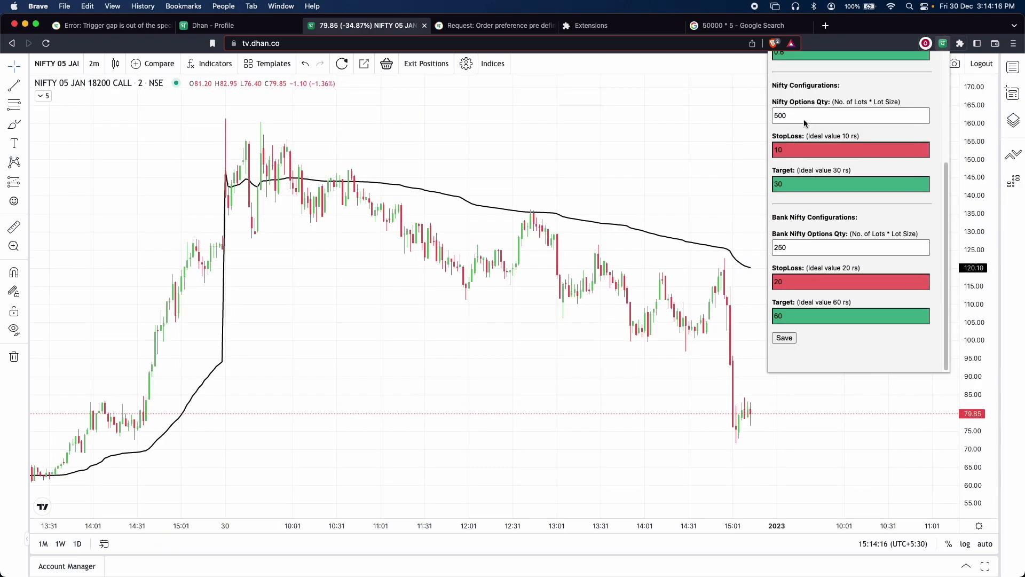
{"action": "left_click", "coordinate": [804, 117]}
{"action": "left_click", "coordinate": [668, 167]}
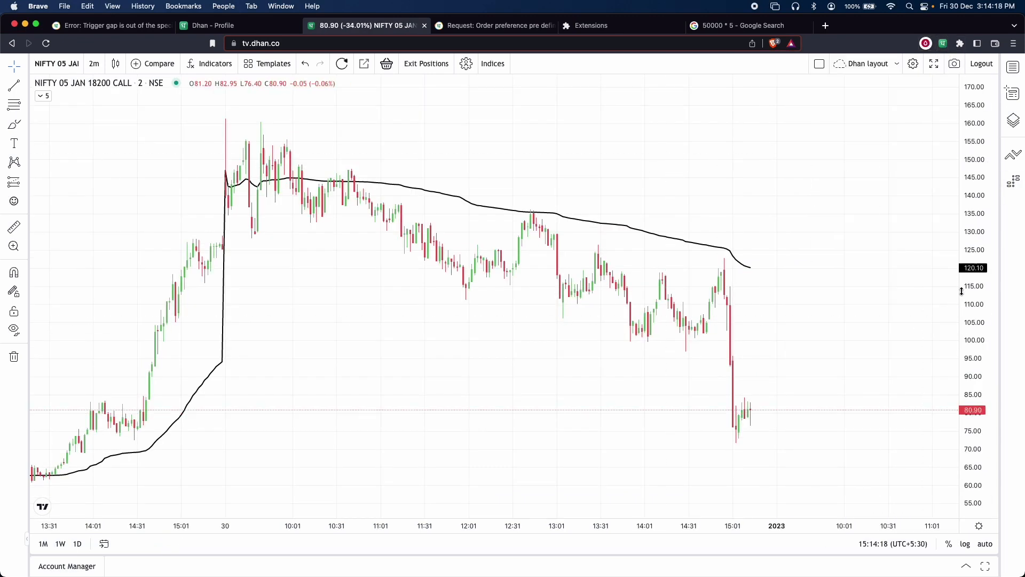
Step: Open a sell limit order ticket at 90.00 for NIFTY 05 JAN 18200 CALL and check its pre-filled units, take profit and stop loss
{"action": "scroll", "coordinate": [862, 277], "scroll_direction": "right", "scroll_amount": 5}
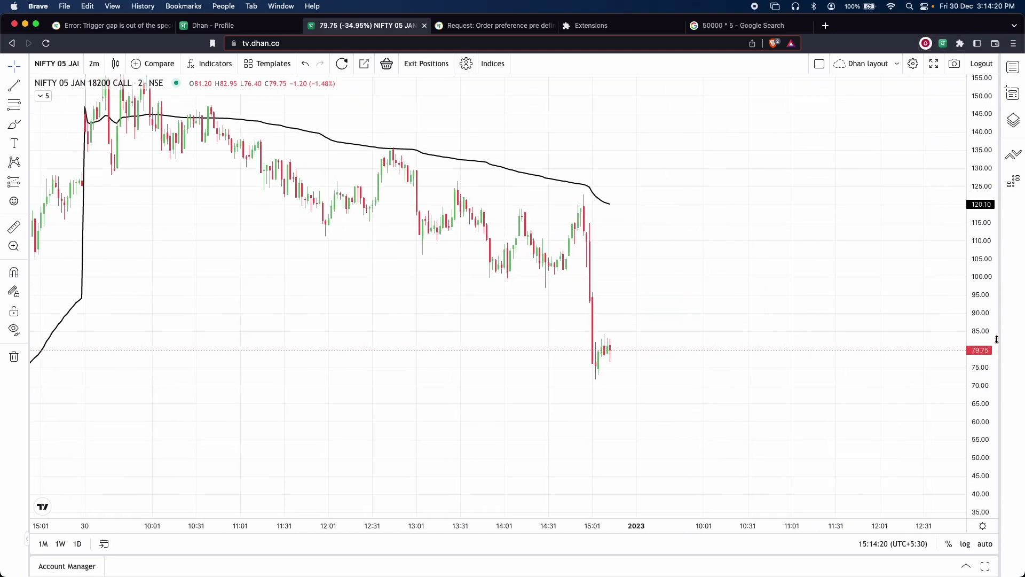
{"action": "left_click", "coordinate": [960, 316]}
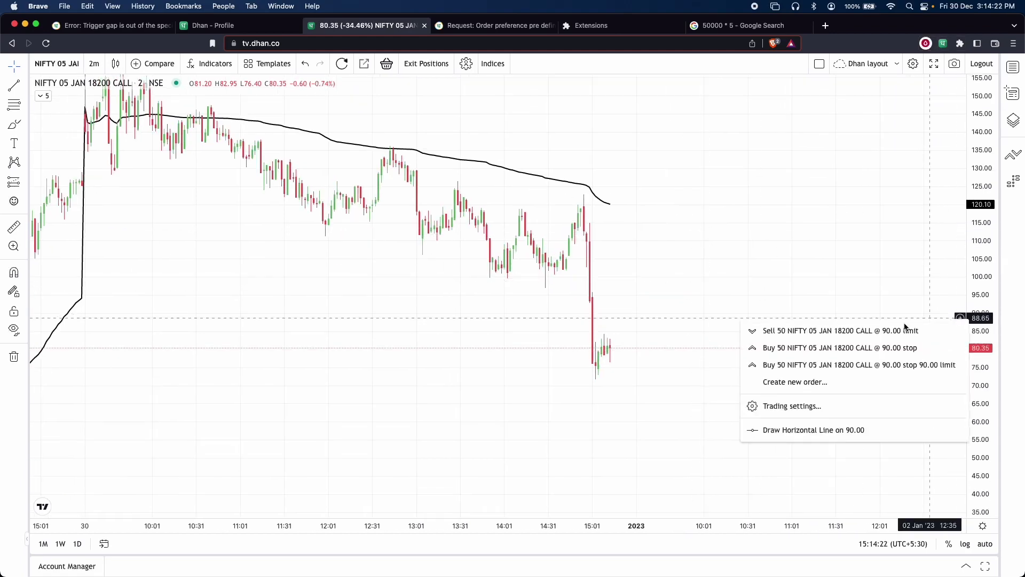
{"action": "left_click", "coordinate": [883, 331]}
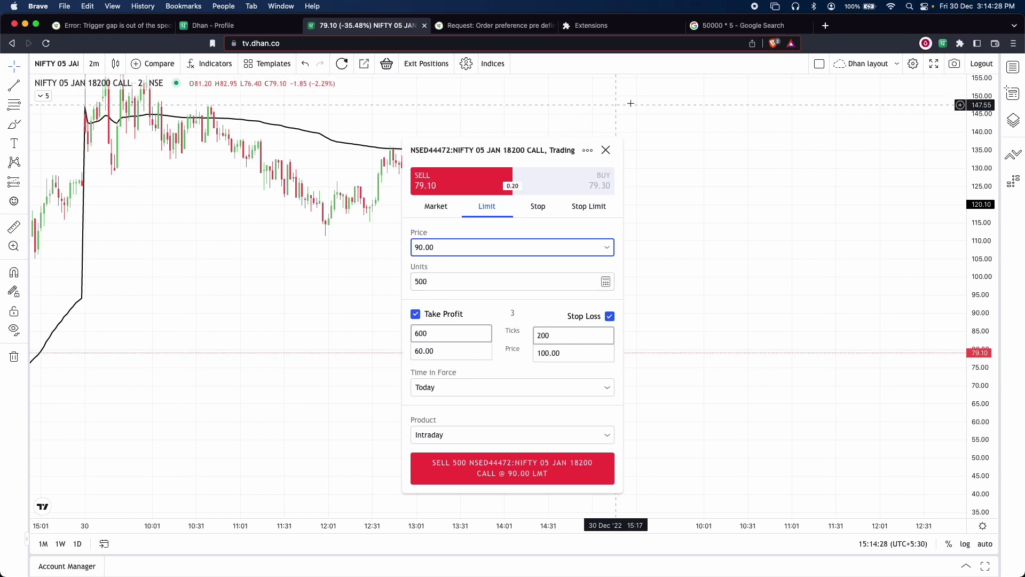
Step: Set the Nifty Options Qty to 800 in the bracket order preferences, save, and close the open order ticket
{"action": "left_click", "coordinate": [943, 43]}
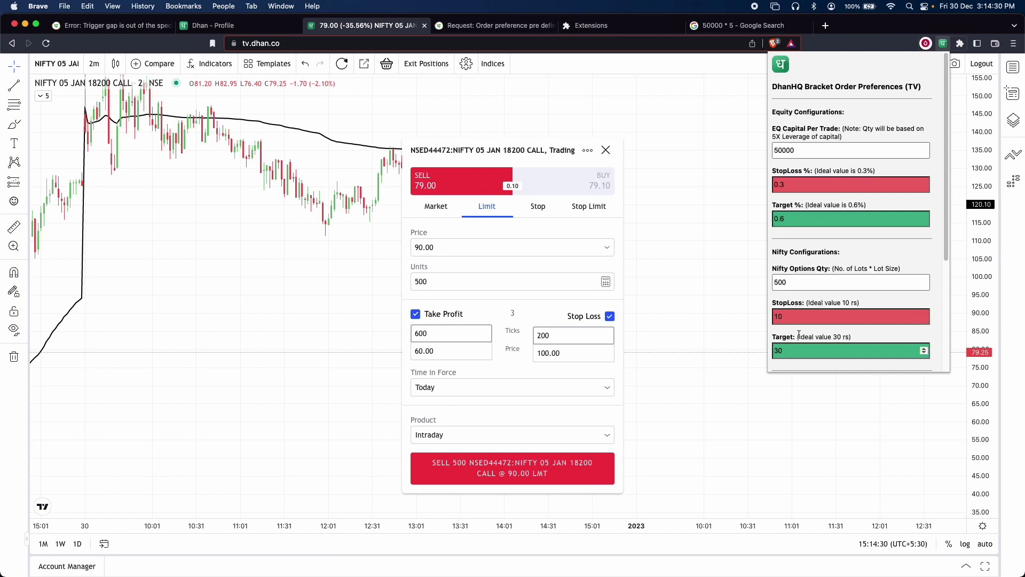
{"action": "left_click", "coordinate": [805, 281]}
{"action": "left_click_drag", "start_coordinate": [804, 282], "coordinate": [756, 282]}
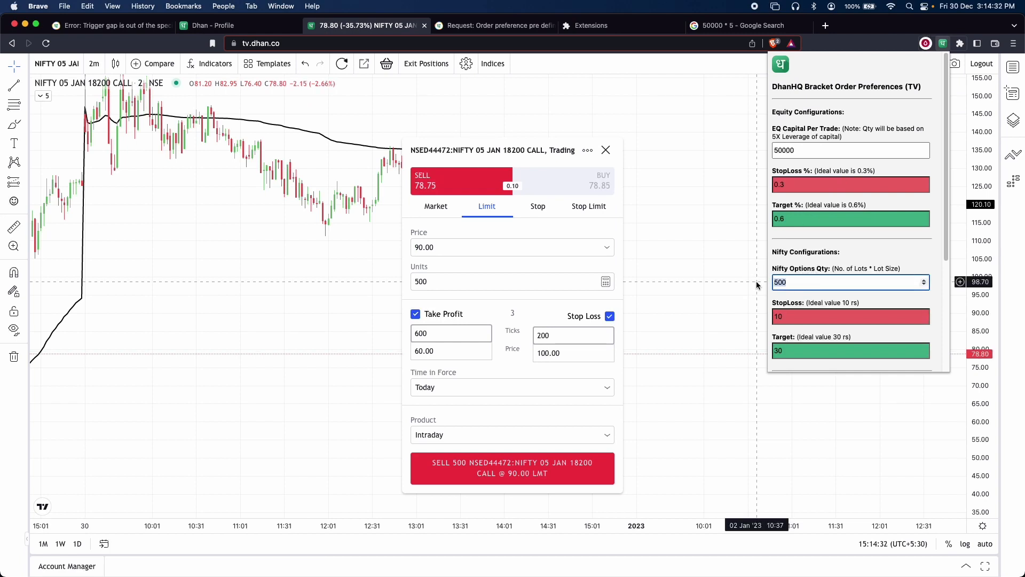
{"action": "type", "text": "8"}
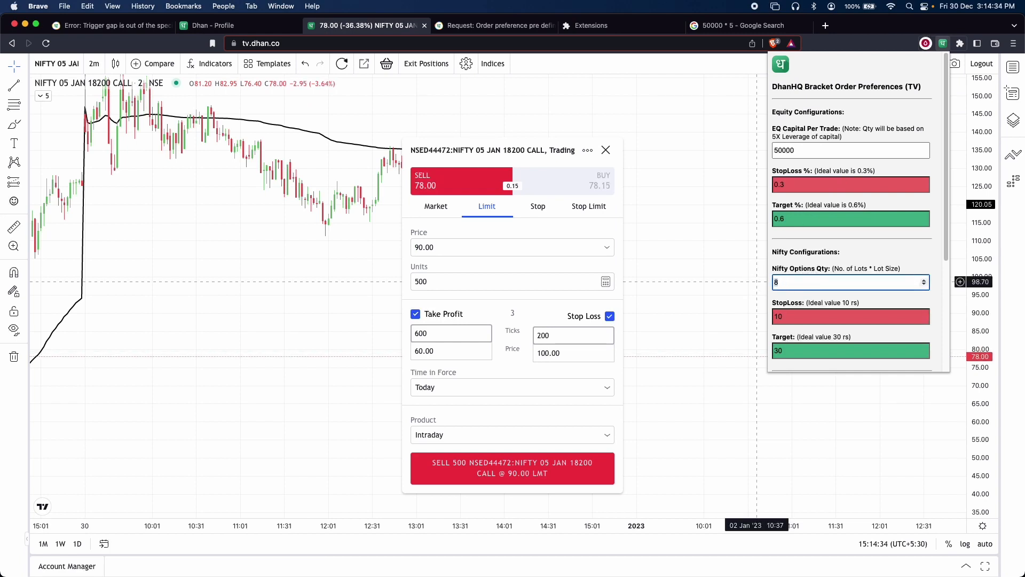
{"action": "type", "text": "00"}
{"action": "scroll", "coordinate": [887, 317], "scroll_direction": "down", "scroll_amount": 3}
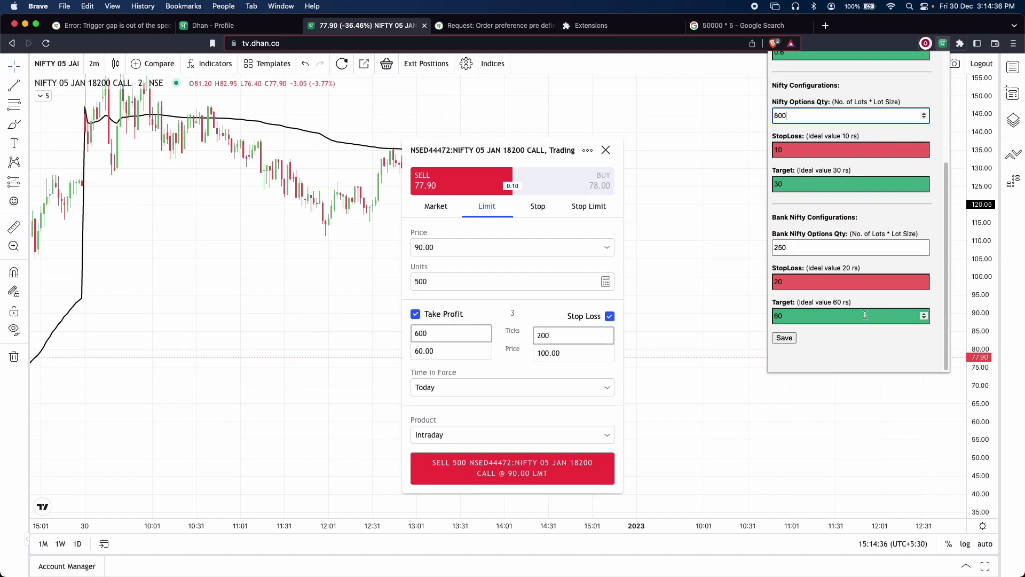
{"action": "left_click", "coordinate": [784, 338]}
{"action": "left_click", "coordinate": [617, 151]}
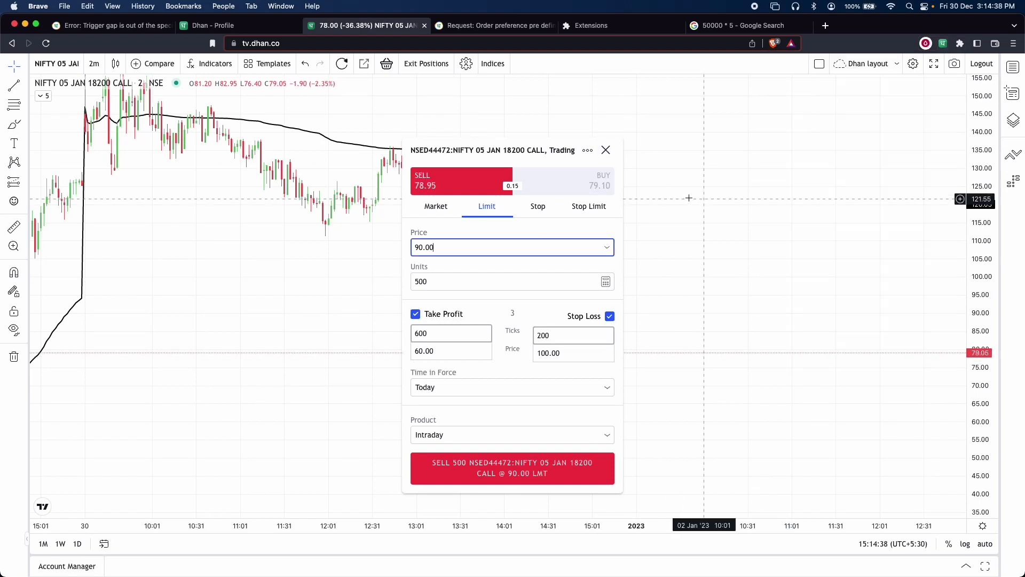
{"action": "left_click", "coordinate": [608, 150]}
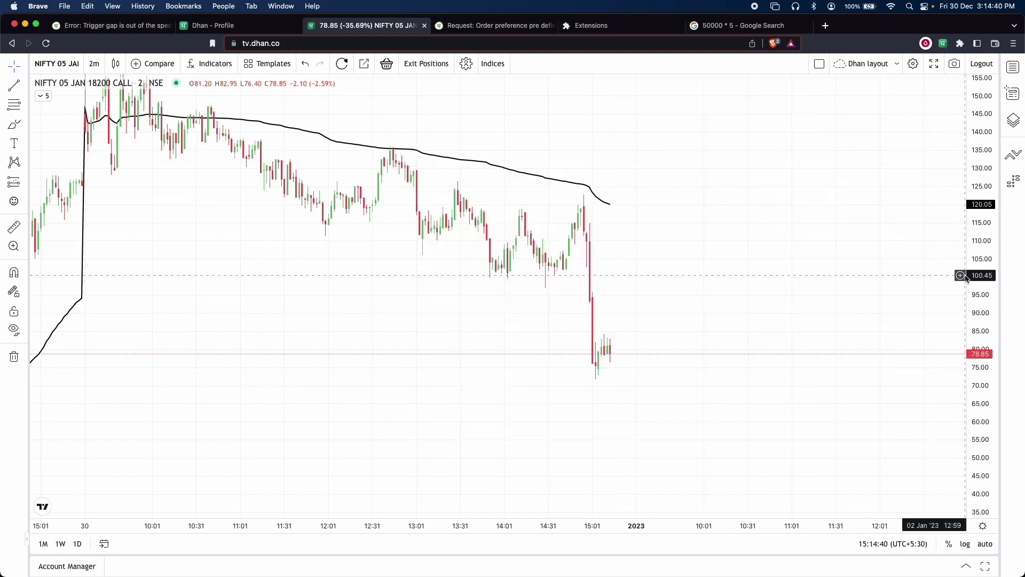
Step: Open a new sell limit order ticket at 100.20 for the Nifty call, check its pre-filled units, and close it
{"action": "left_click", "coordinate": [960, 277]}
{"action": "left_click", "coordinate": [934, 293]}
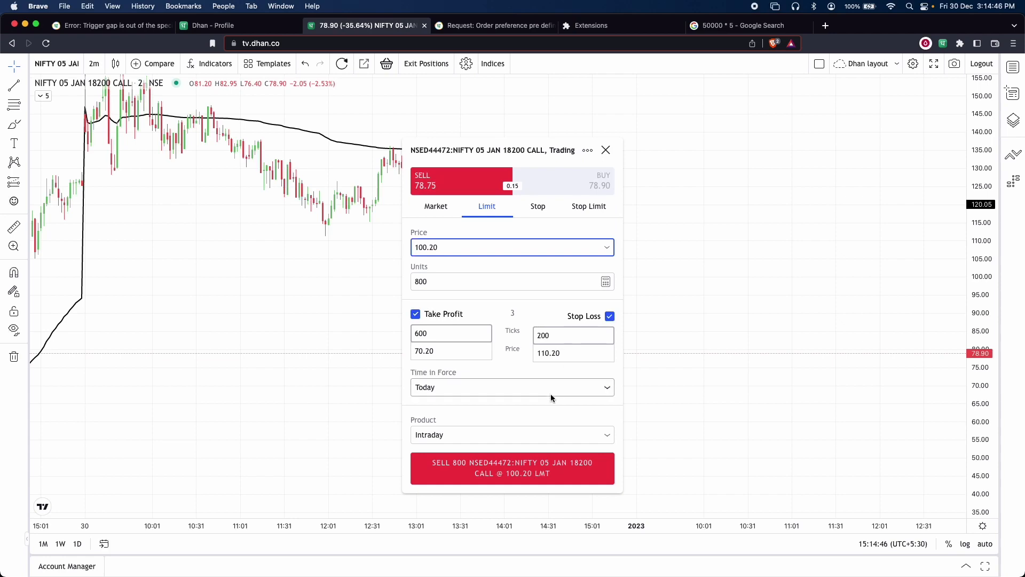
{"action": "left_click", "coordinate": [606, 151]}
Step: Review the equity, Nifty and Bank Nifty sections of the bracket order preferences and close them
{"action": "left_click", "coordinate": [943, 43]}
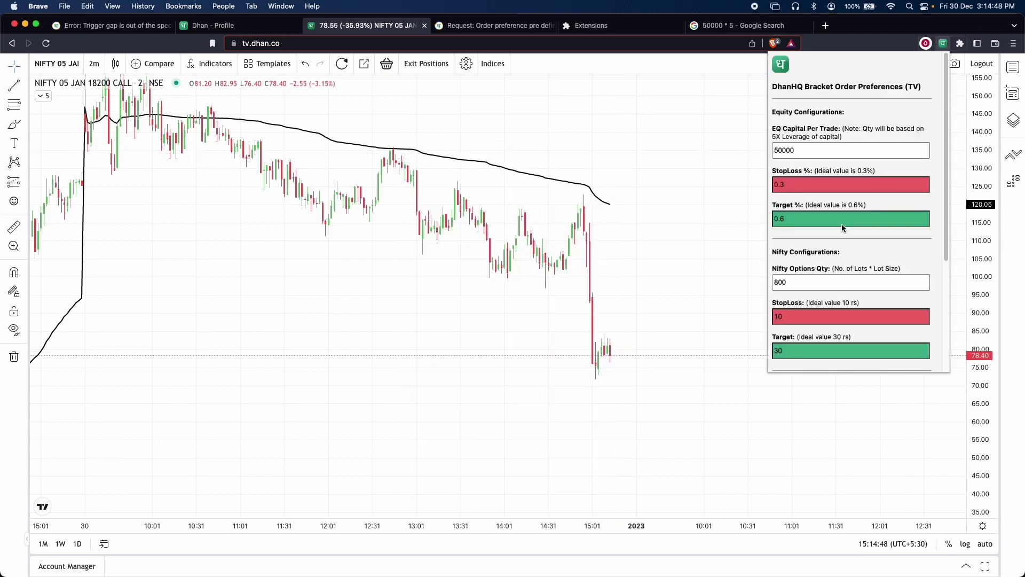
{"action": "scroll", "coordinate": [842, 224], "scroll_direction": "down", "scroll_amount": 5}
{"action": "scroll", "coordinate": [780, 249], "scroll_direction": "up", "scroll_amount": 5}
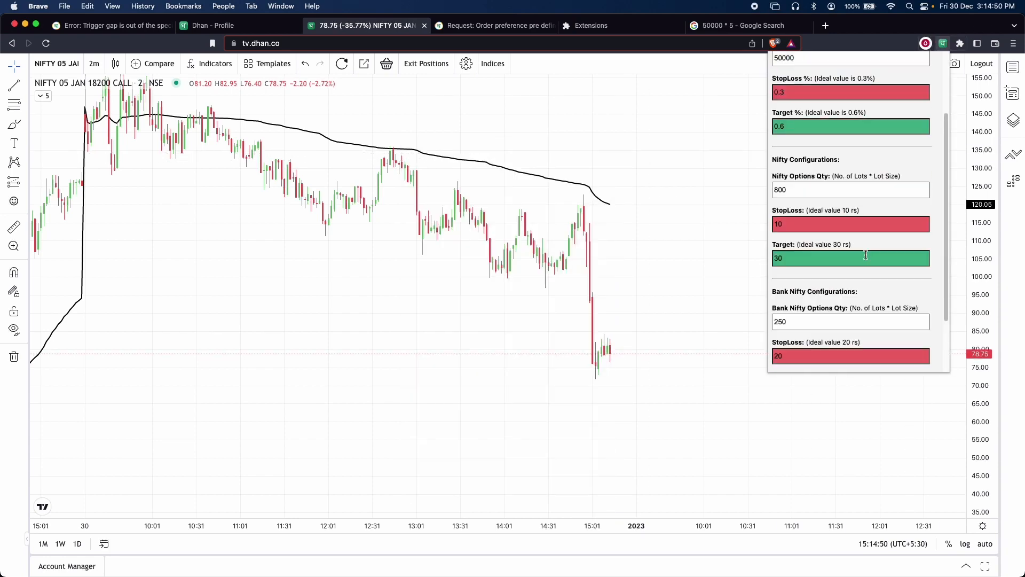
{"action": "scroll", "coordinate": [785, 201], "scroll_direction": "down", "scroll_amount": 2}
{"action": "scroll", "coordinate": [853, 201], "scroll_direction": "up", "scroll_amount": 2}
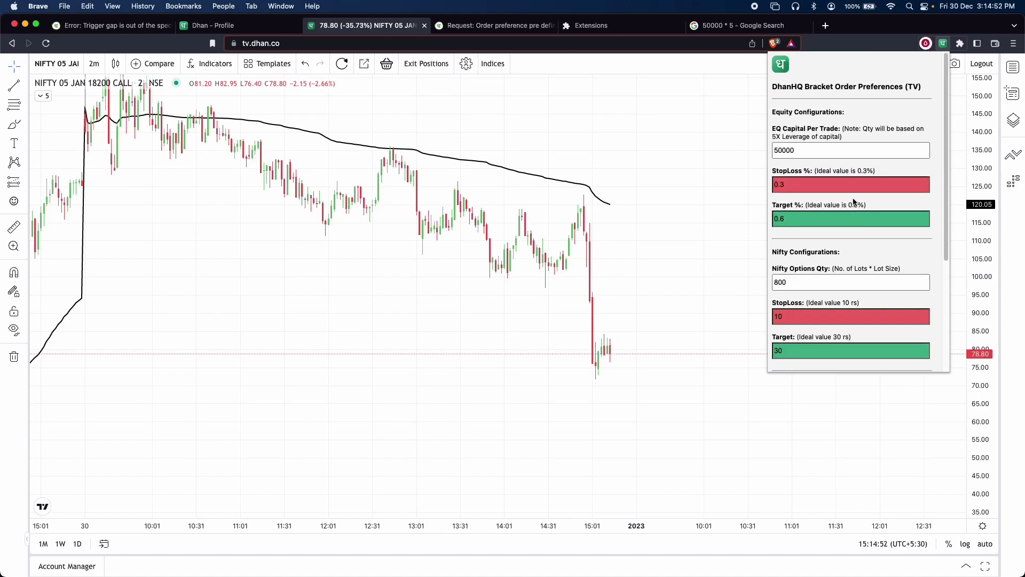
{"action": "left_click", "coordinate": [622, 177]}
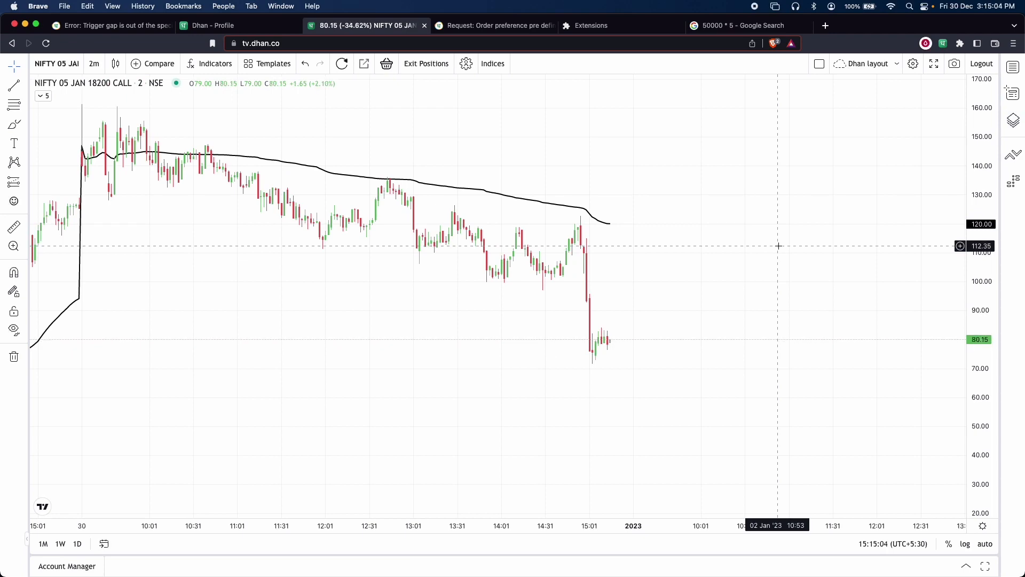
Step: Switch the chart to PNB Punjab National Bank on NSE and set EQ Capital Per Trade to 50 in the bracket order preferences
{"action": "type", "text": "PNB"}
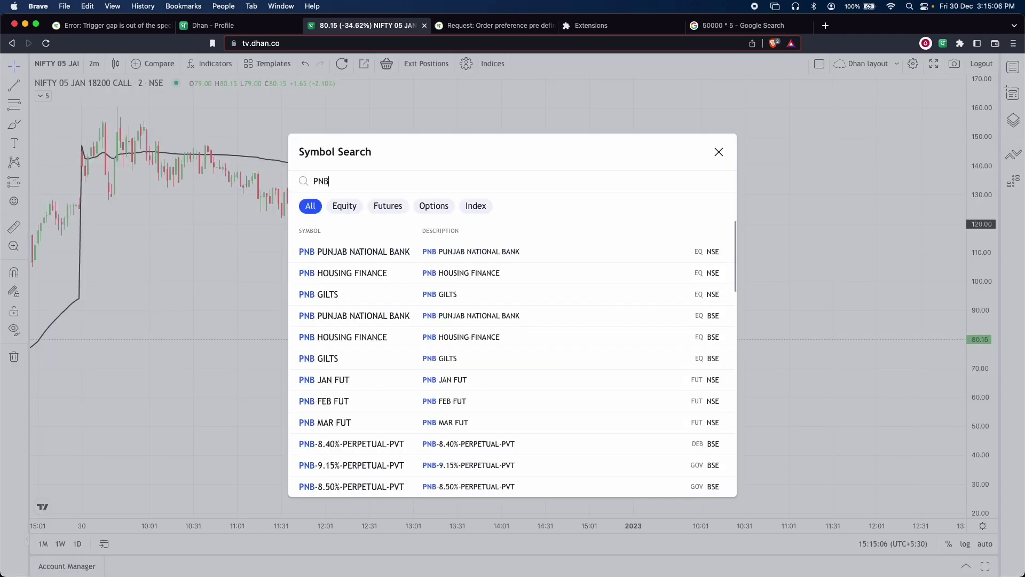
{"action": "key", "text": "Return"}
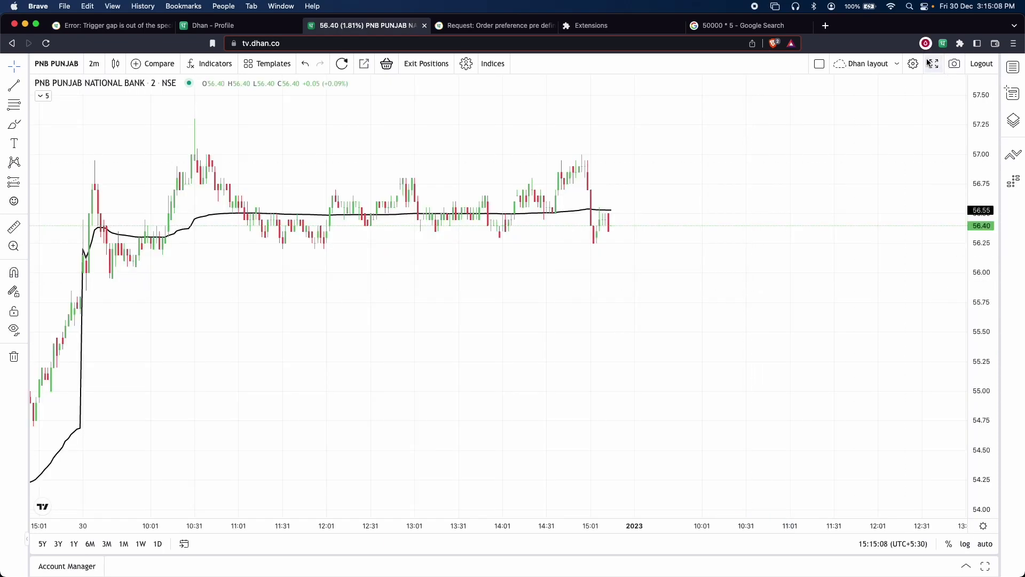
{"action": "left_click", "coordinate": [943, 47]}
{"action": "double_click", "coordinate": [834, 154]}
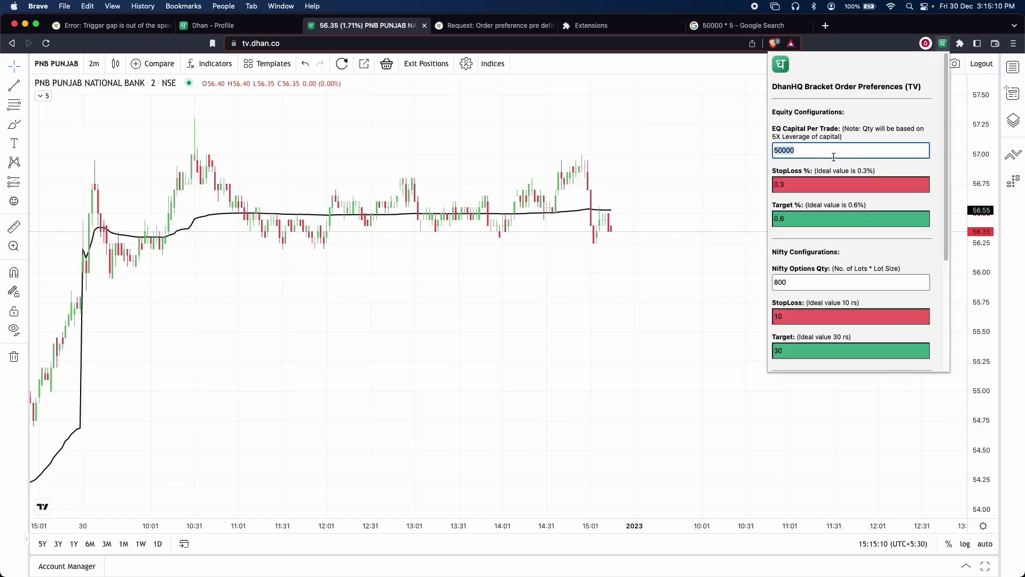
{"action": "type", "text": "50"}
Step: Set the equity StopLoss % to 1 and Target % to 2, save, and close the bracket order preferences
{"action": "scroll", "coordinate": [799, 162], "scroll_direction": "down", "scroll_amount": 1}
{"action": "double_click", "coordinate": [799, 154]}
{"action": "type", "text": "1"}
{"action": "double_click", "coordinate": [788, 187]}
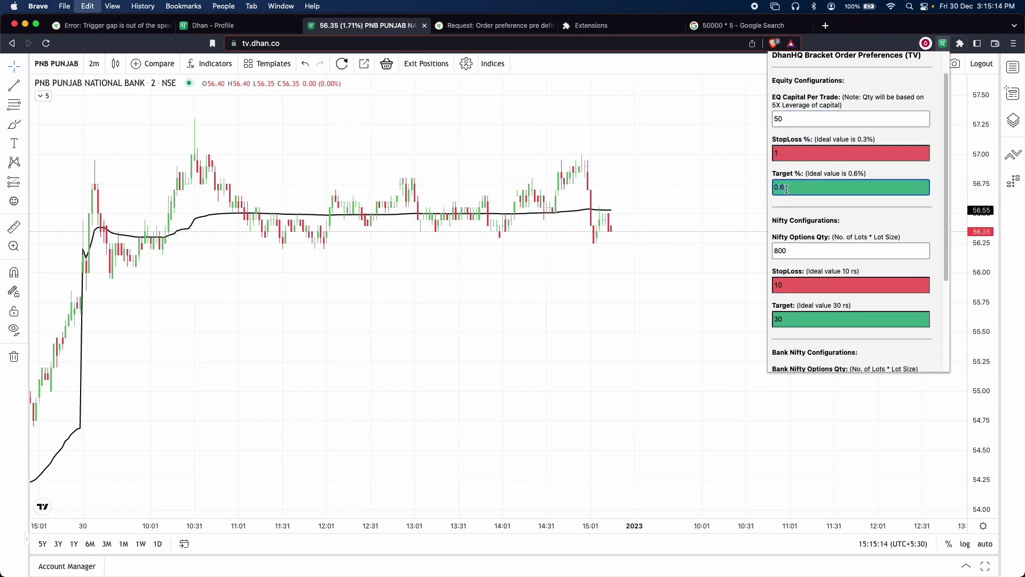
{"action": "type", "text": "2"}
{"action": "scroll", "coordinate": [859, 228], "scroll_direction": "down", "scroll_amount": 4}
{"action": "left_click", "coordinate": [781, 336]}
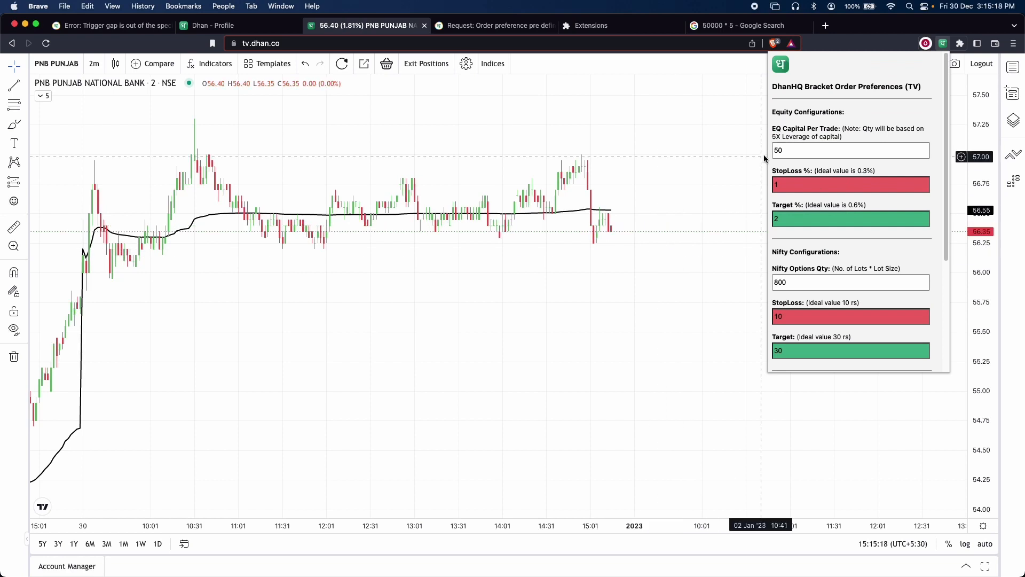
{"action": "left_click", "coordinate": [683, 197]}
Step: Submit a PNB sell limit order at 56.40 with the pre-filled 4 units, 23-tick take profit and 12-tick stop loss
{"action": "left_click", "coordinate": [961, 210]}
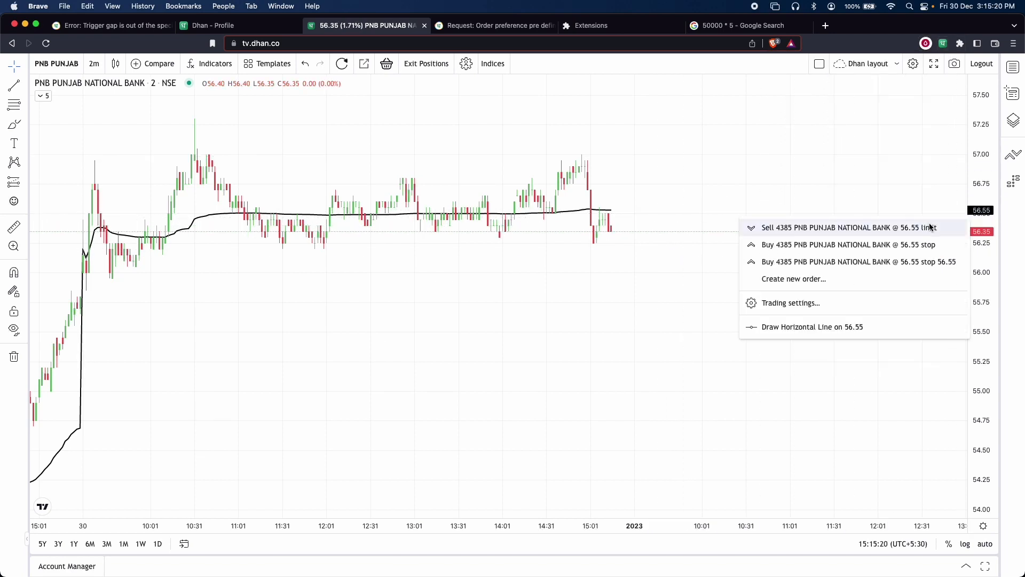
{"action": "left_click", "coordinate": [913, 226]}
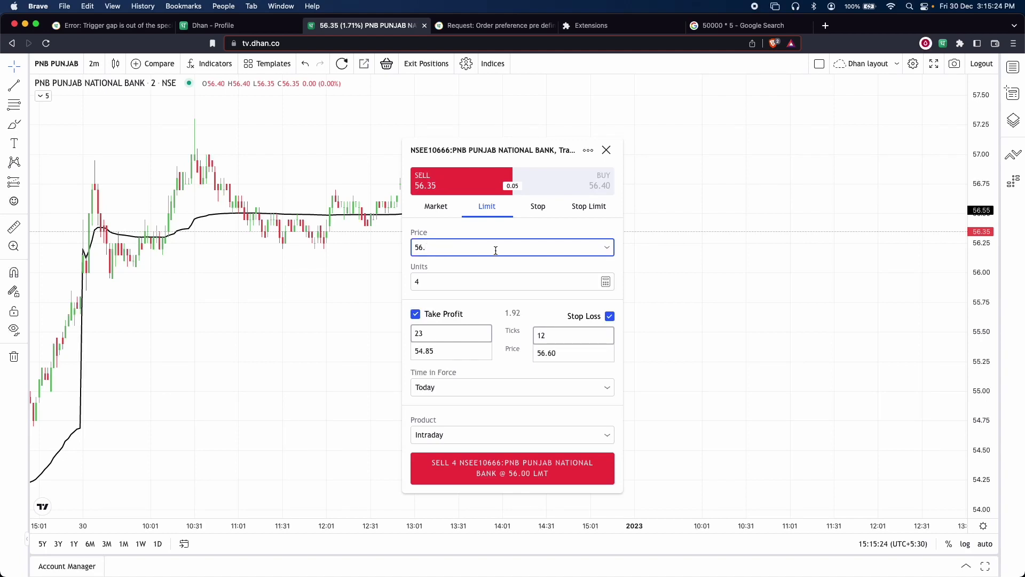
{"action": "type", "text": "00"}
{"action": "left_click_drag", "start_coordinate": [497, 150], "coordinate": [382, 150]}
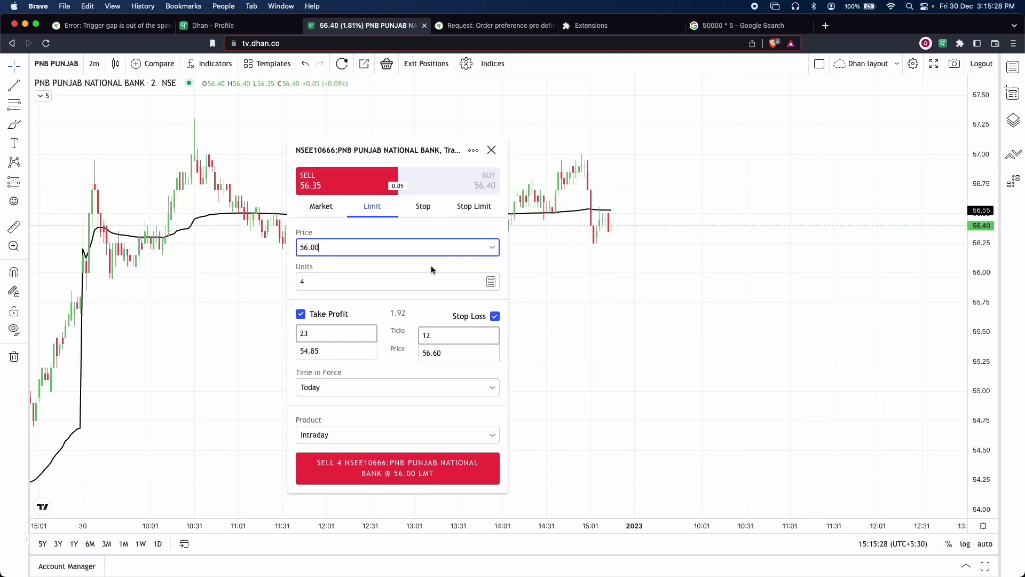
{"action": "key", "text": "BackSpace"}
{"action": "key", "text": "BackSpace"}
{"action": "type", "text": "4"}
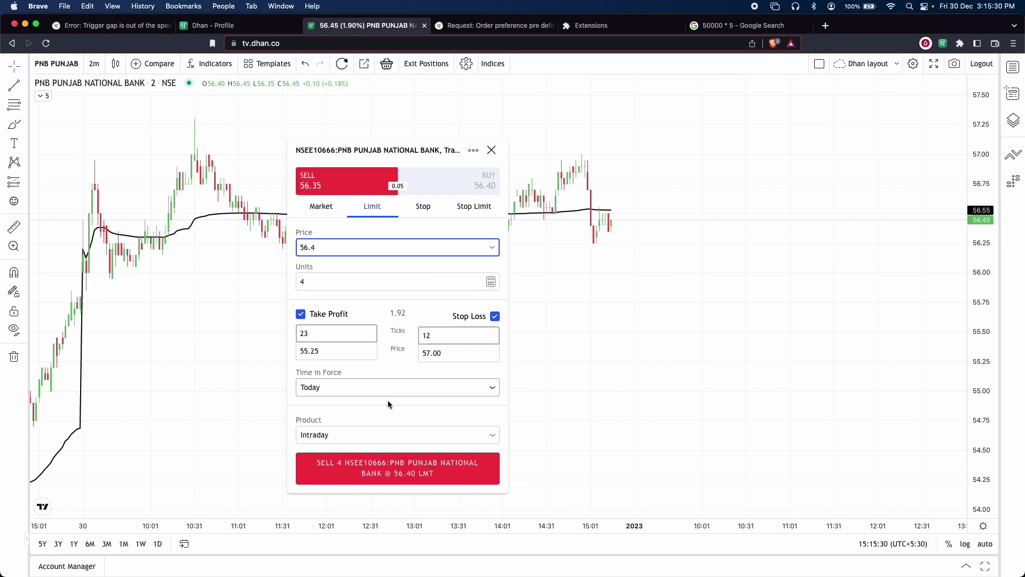
{"action": "left_click", "coordinate": [397, 468]}
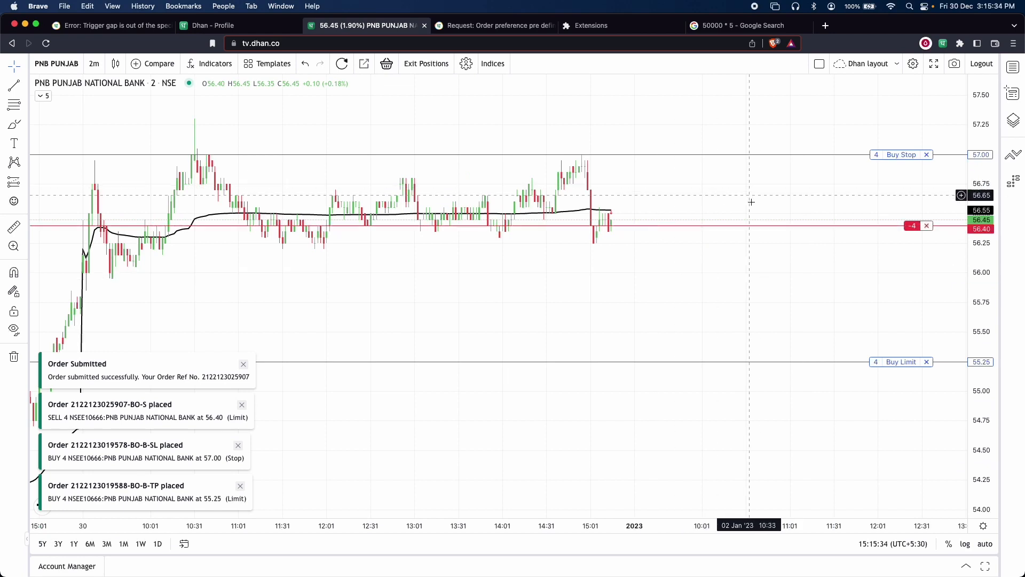
Step: Open the Orders page on the Dhan website and reload it to check the PNB bracket order's pending and executed legs
{"action": "scroll", "coordinate": [838, 293], "scroll_direction": "down", "scroll_amount": 3}
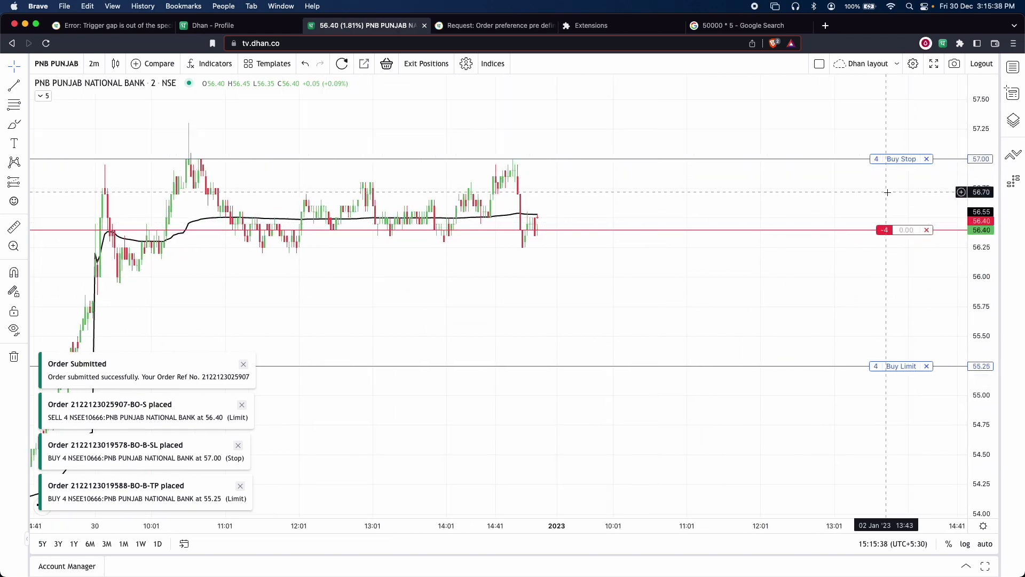
{"action": "left_click", "coordinate": [213, 25]}
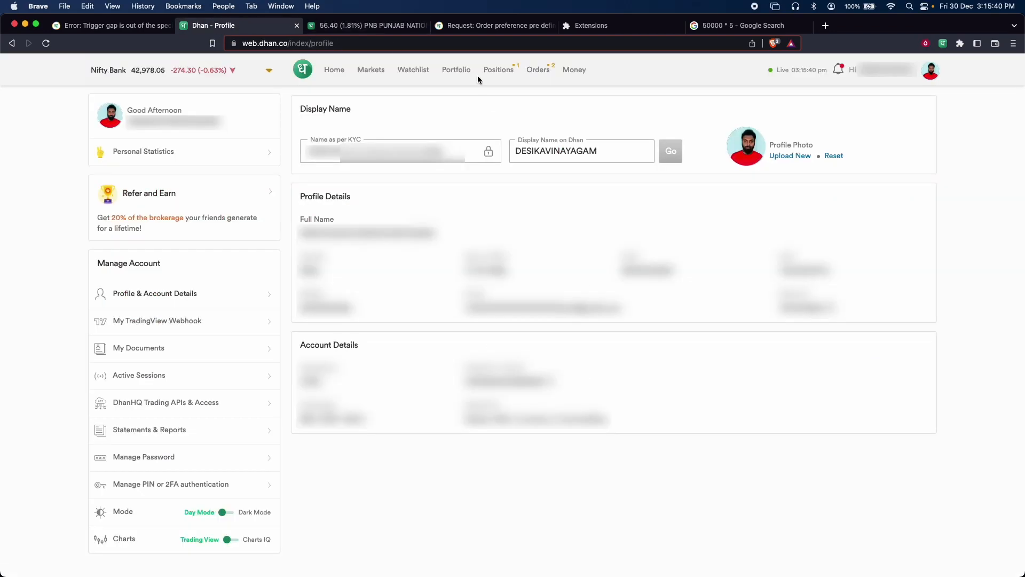
{"action": "left_click", "coordinate": [547, 68]}
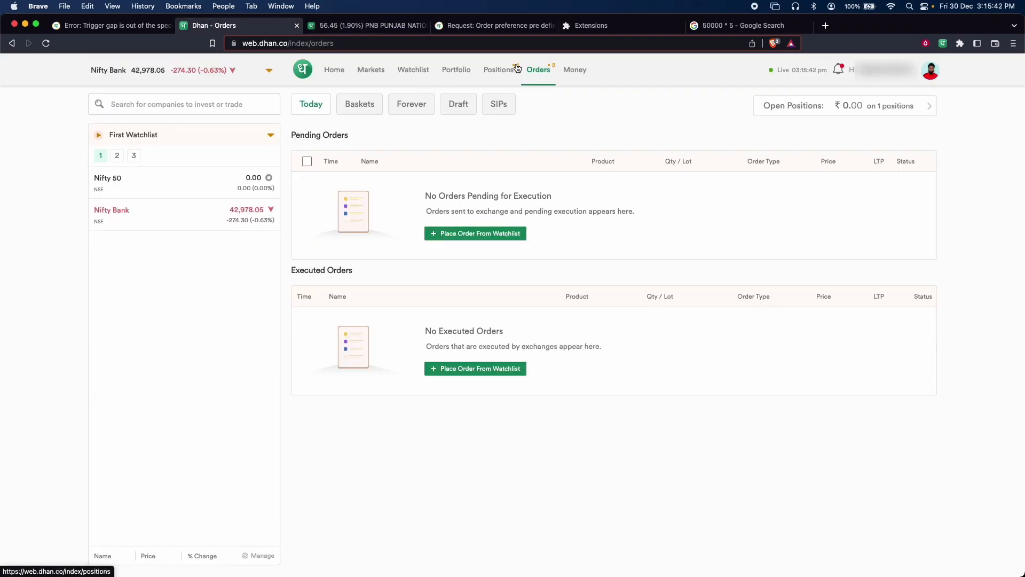
{"action": "key", "text": "super+r"}
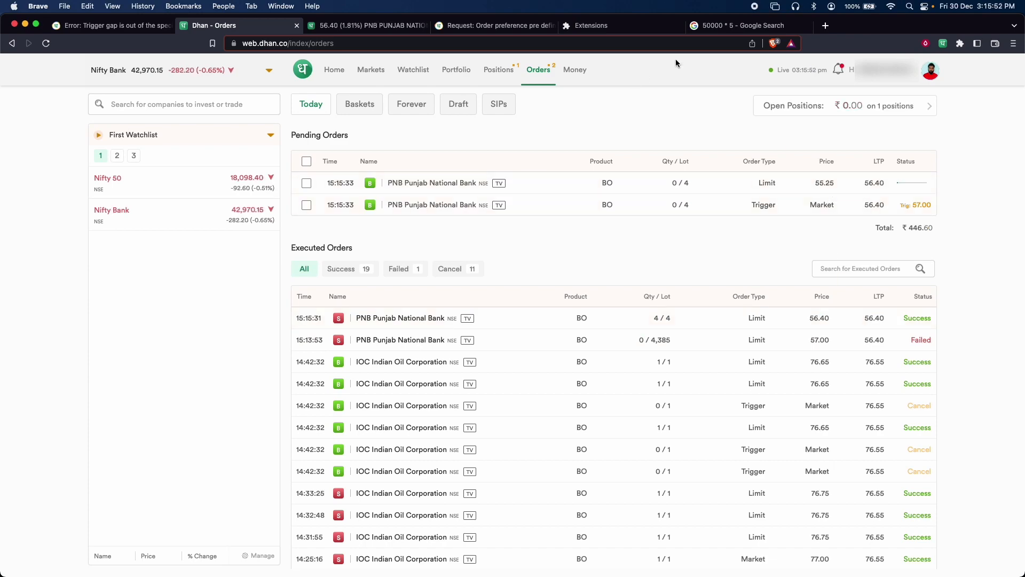
Step: Return to the PNB chart and modify the bracket legs, moving the buy stop to 56.90 and the buy limit to 55.45
{"action": "left_click", "coordinate": [374, 25]}
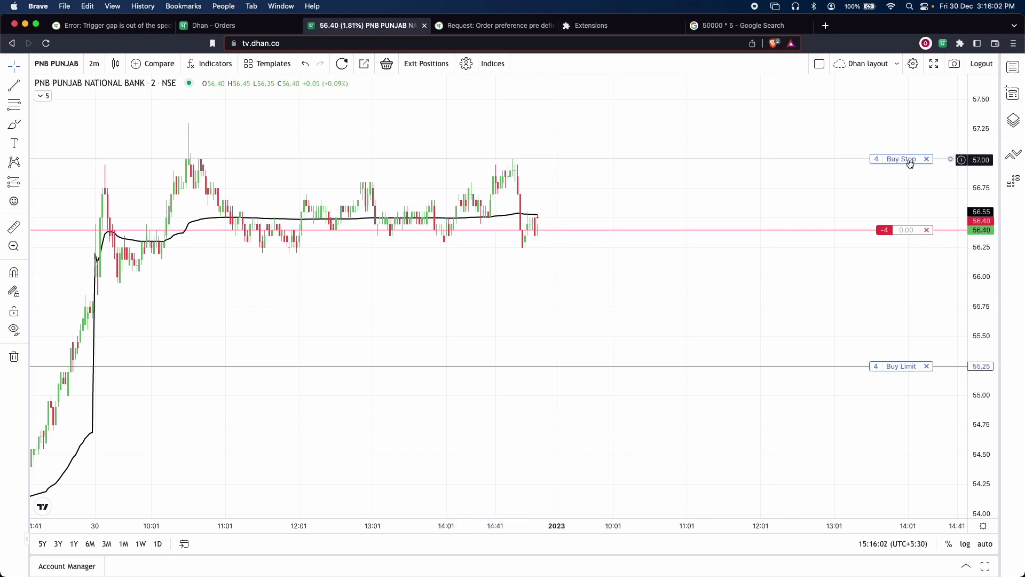
{"action": "left_click_drag", "start_coordinate": [909, 164], "coordinate": [893, 170]}
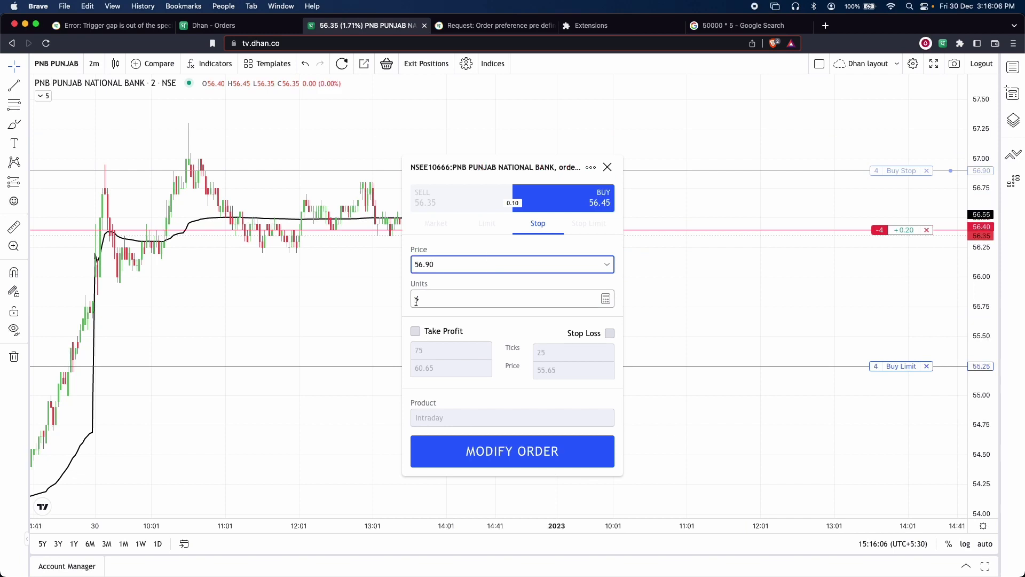
{"action": "left_click", "coordinate": [526, 453]}
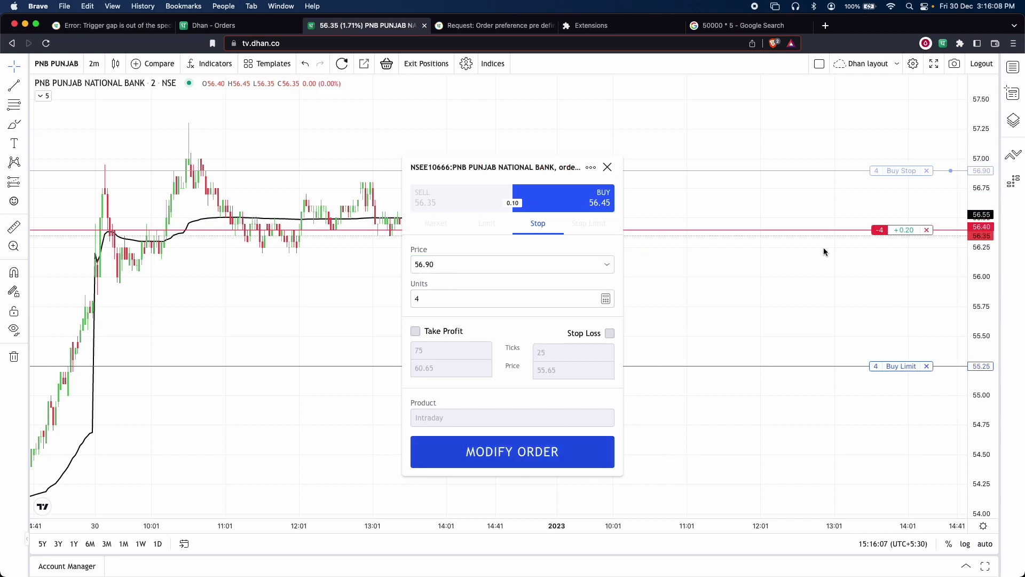
{"action": "left_click_drag", "start_coordinate": [908, 366], "coordinate": [906, 334]}
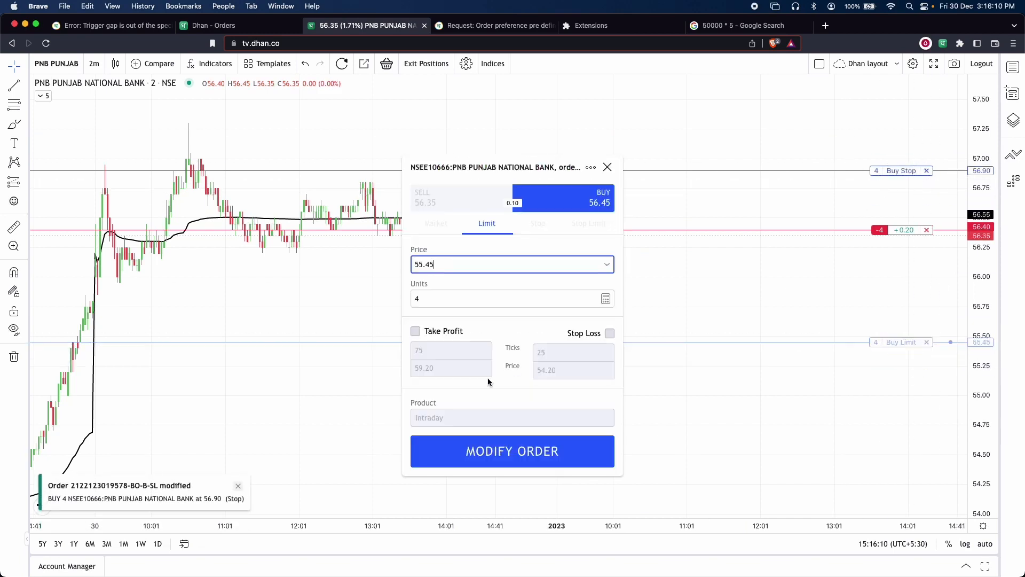
{"action": "left_click", "coordinate": [526, 452]}
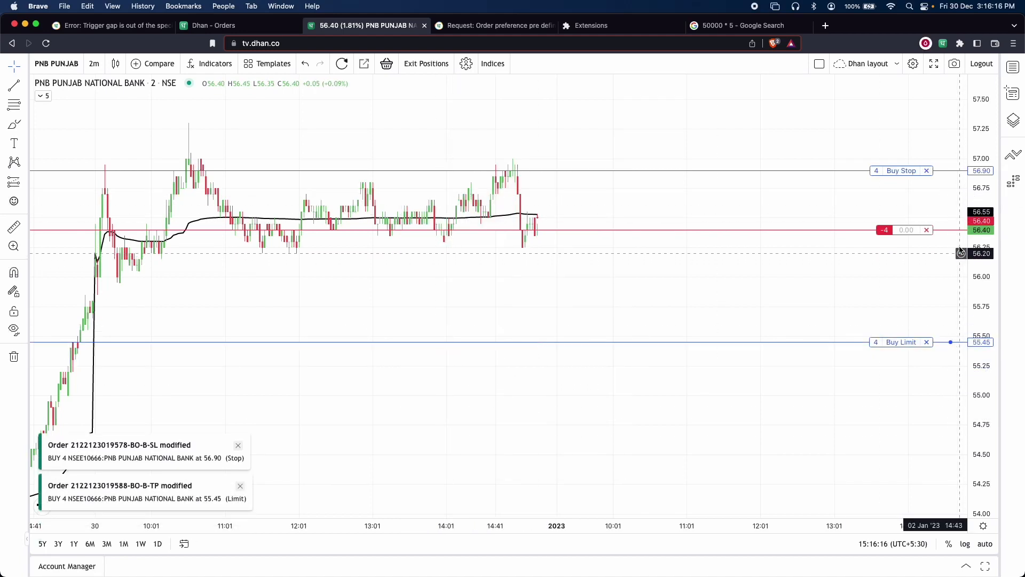
Step: Submit another PNB sell limit order at 56.40 with 4 units, a 23-tick take profit and a 12-tick stop loss
{"action": "left_click", "coordinate": [961, 206]}
{"action": "left_click", "coordinate": [908, 224]}
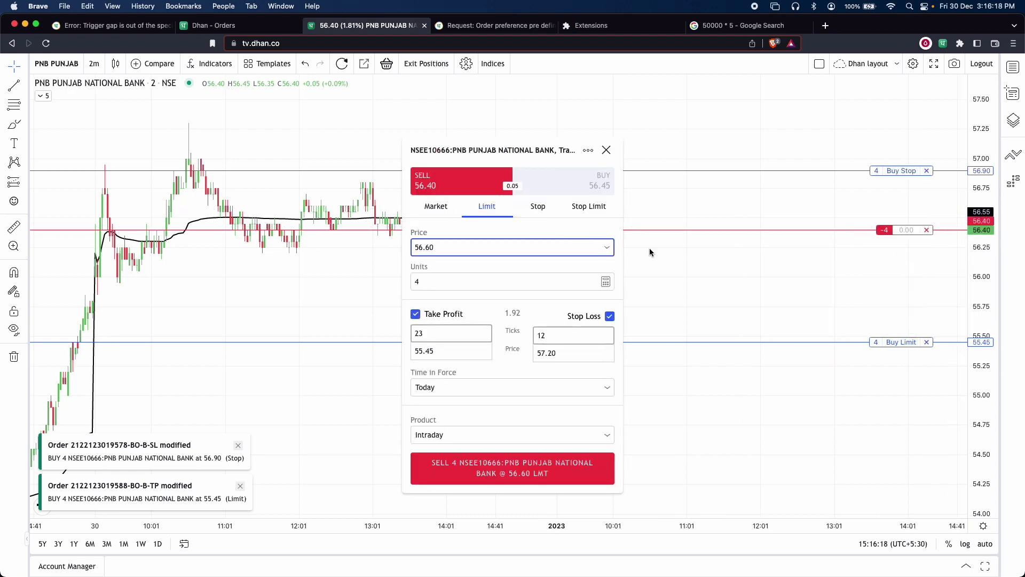
{"action": "key", "text": "ctrl+shift+Tab"}
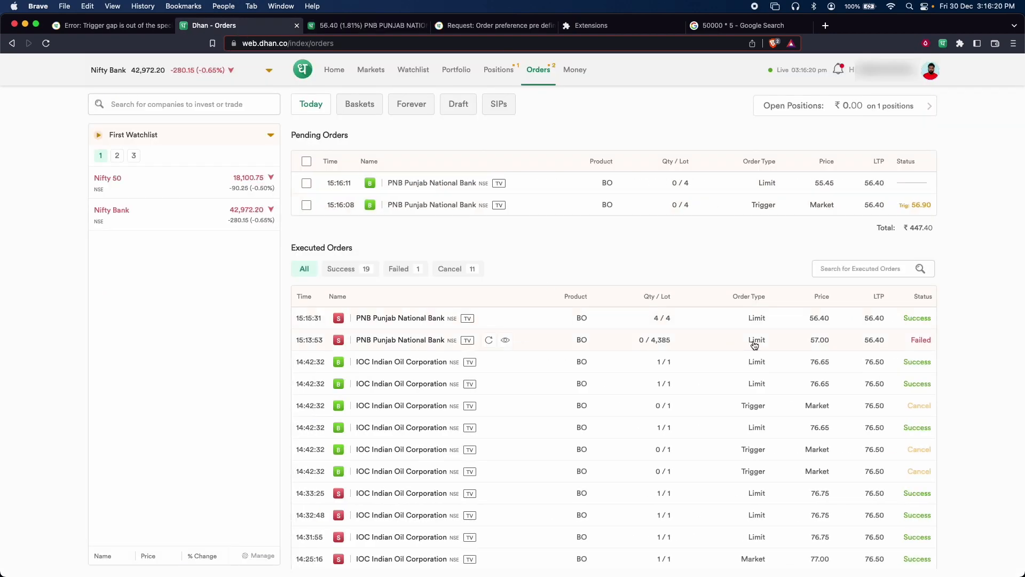
{"action": "left_click", "coordinate": [369, 25]}
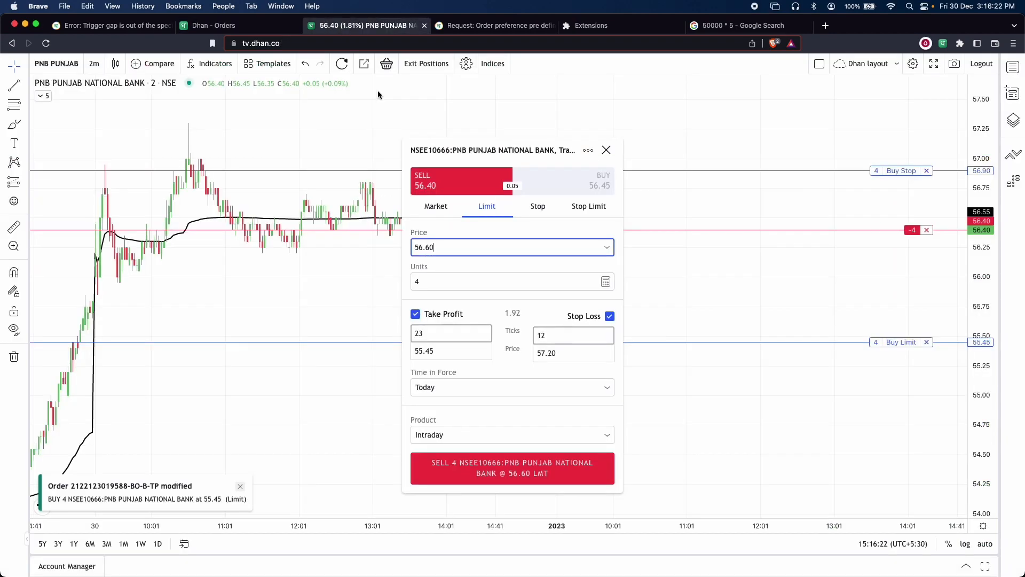
{"action": "key", "text": "BackSpace"}
{"action": "key", "text": "BackSpace"}
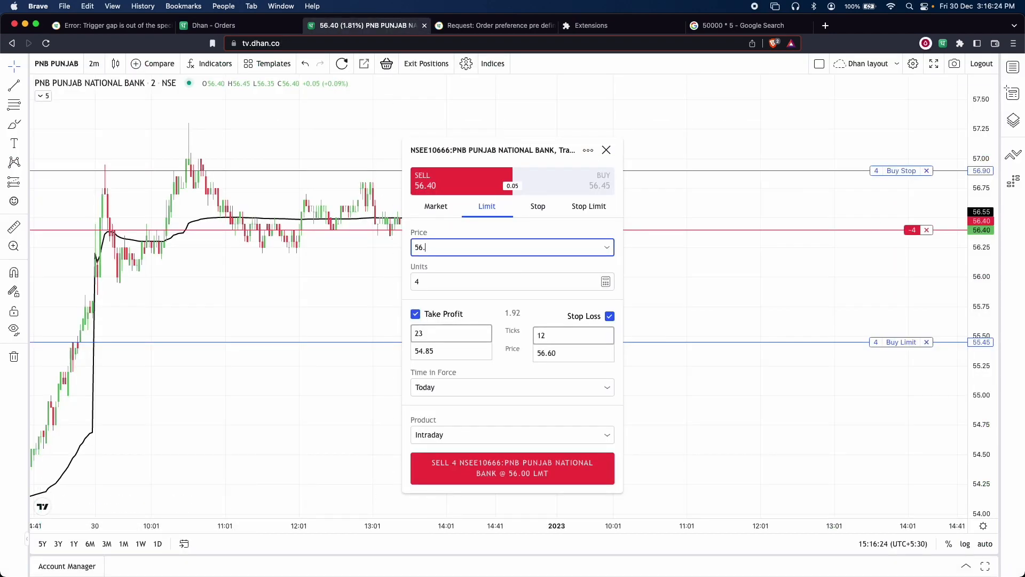
{"action": "left_click", "coordinate": [555, 471]}
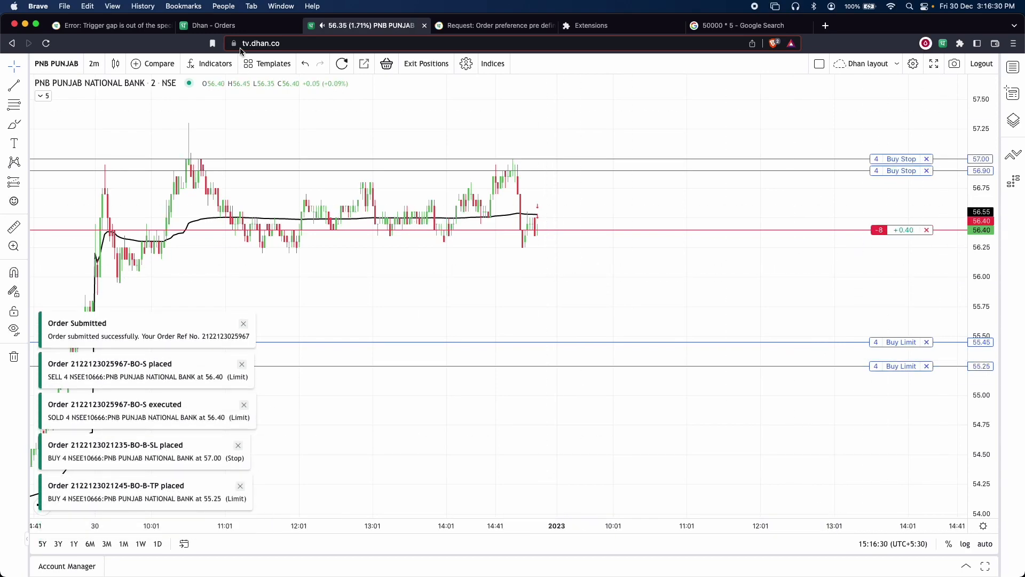
Step: Sort the pending PNB orders by order type on the Dhan Orders page, and return to the PNB chart
{"action": "left_click", "coordinate": [227, 26]}
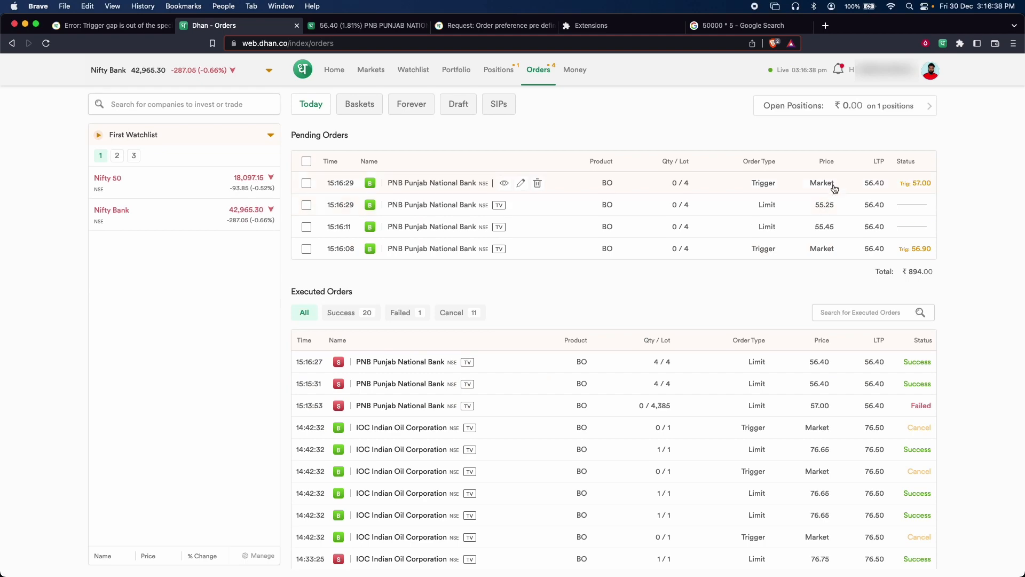
{"action": "left_click", "coordinate": [768, 160]}
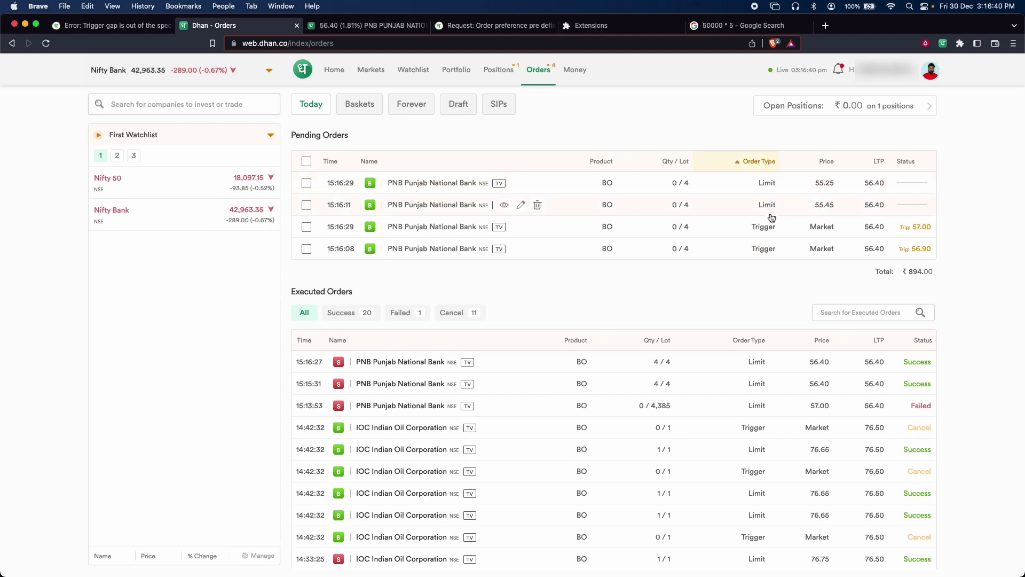
{"action": "left_click", "coordinate": [374, 26]}
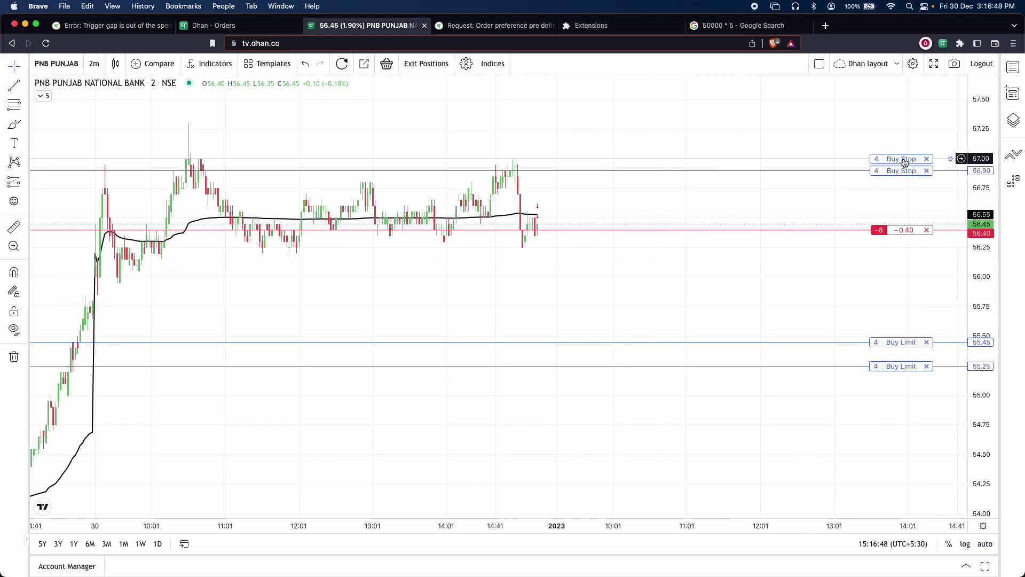
Step: Modify the higher PNB buy stop to 57.15, checking its pending order details on the Dhan Orders page before submitting
{"action": "left_click_drag", "start_coordinate": [905, 162], "coordinate": [906, 149]}
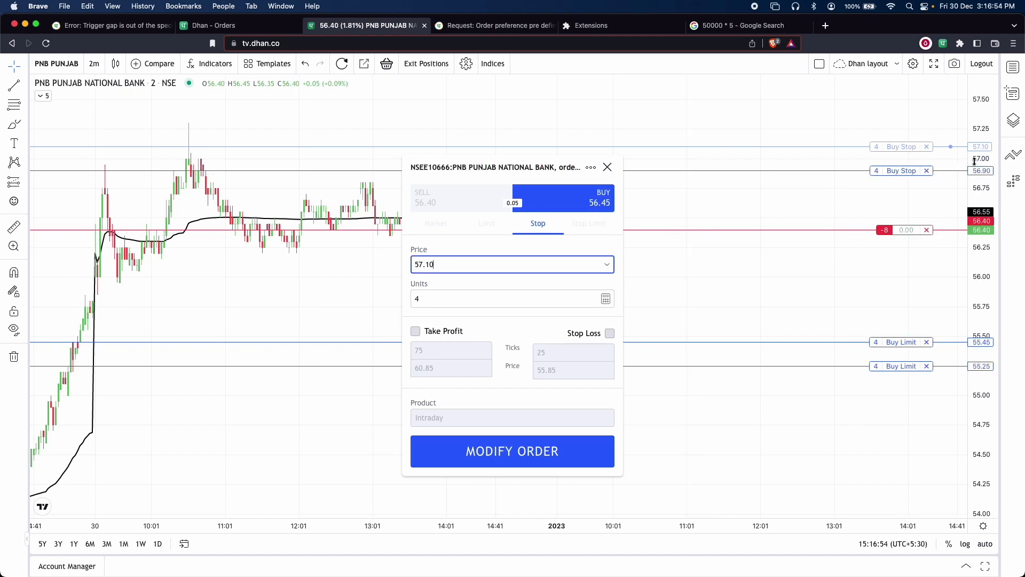
{"action": "left_click", "coordinate": [212, 29]}
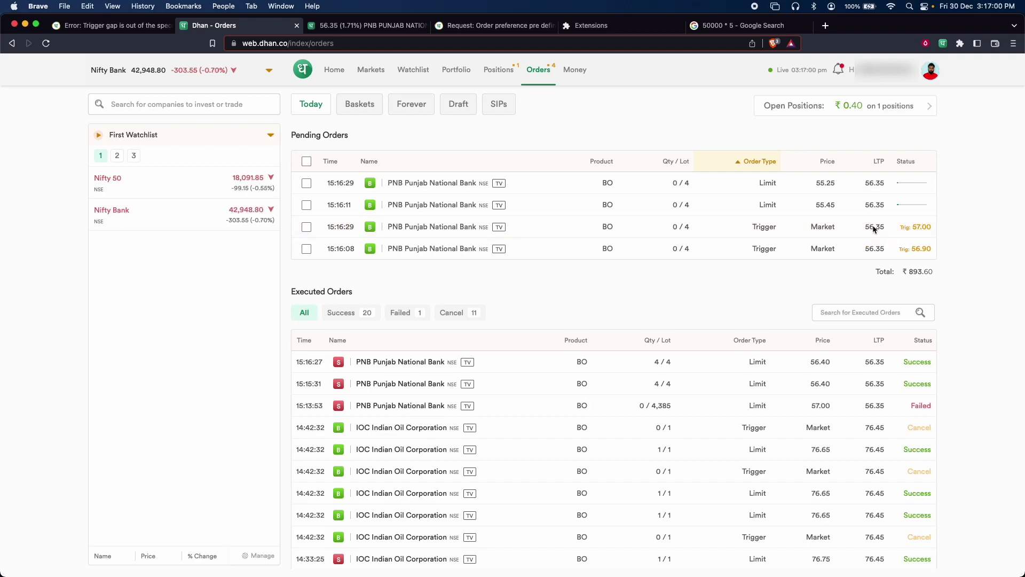
{"action": "left_click", "coordinate": [874, 229]}
{"action": "scroll", "coordinate": [945, 419], "scroll_direction": "down", "scroll_amount": 1}
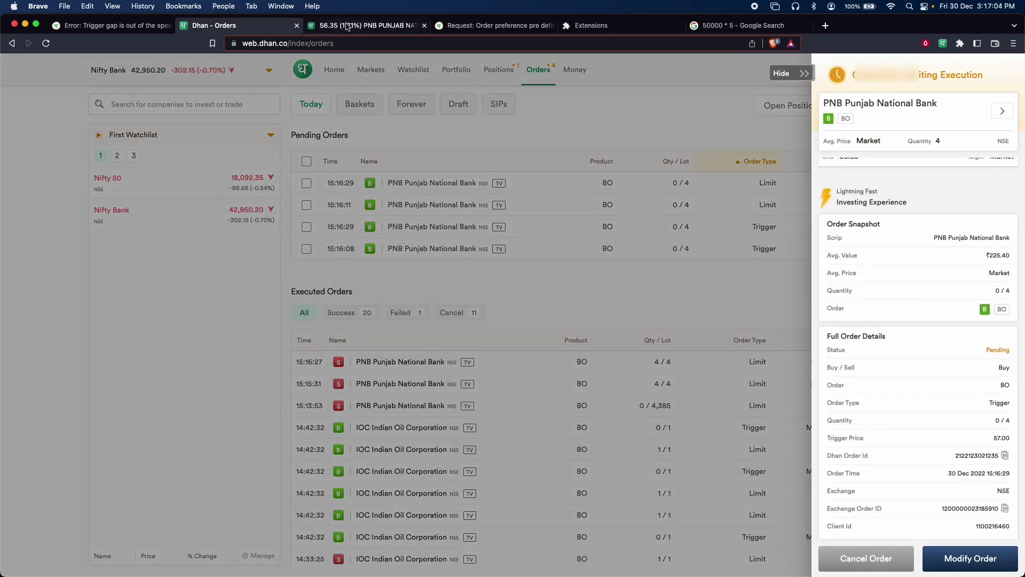
{"action": "left_click", "coordinate": [363, 25]}
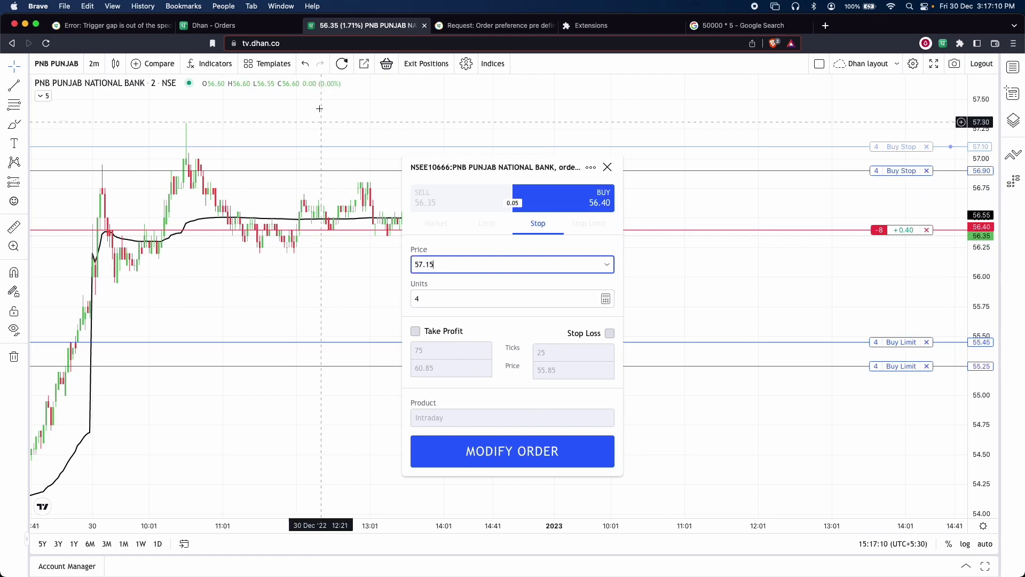
{"action": "left_click", "coordinate": [240, 27]}
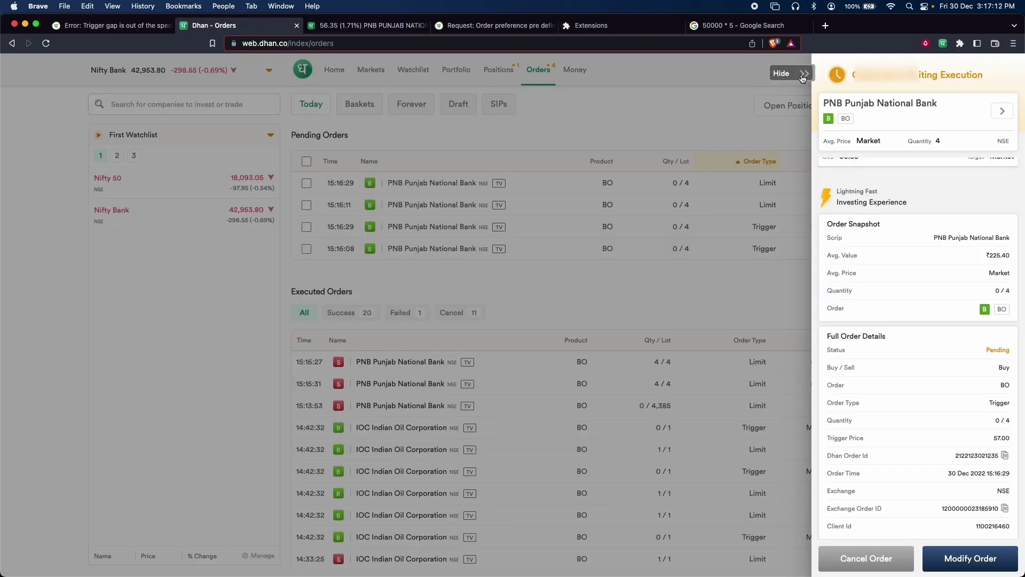
{"action": "left_click", "coordinate": [802, 78]}
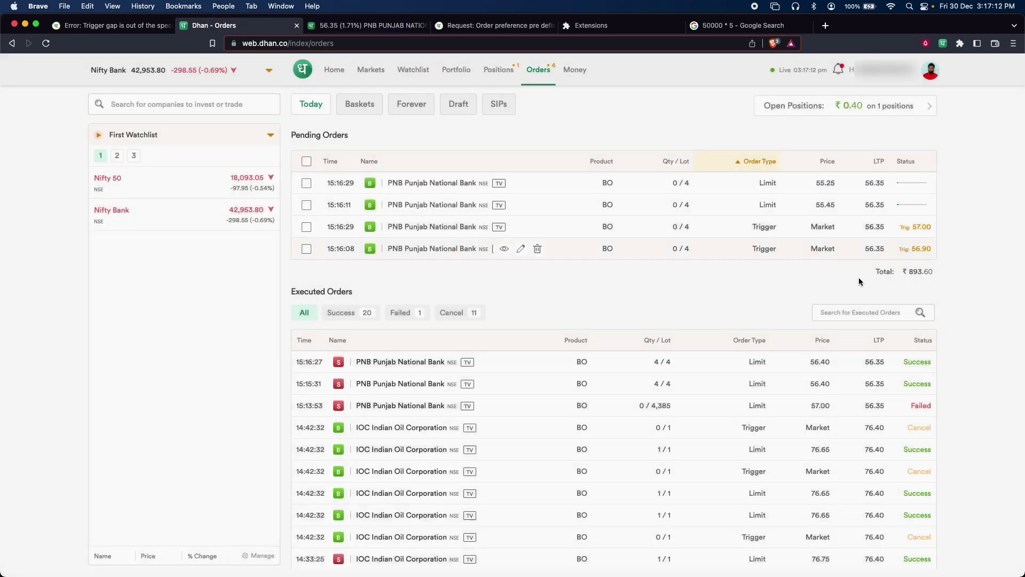
{"action": "left_click", "coordinate": [366, 28]}
{"action": "left_click", "coordinate": [514, 446]}
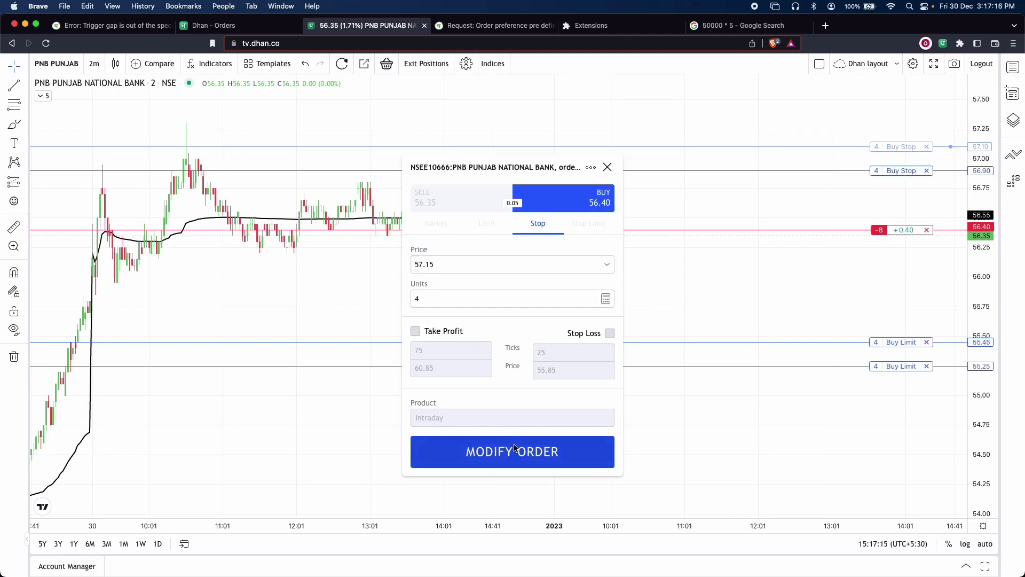
Step: Examine the details of both pending PNB trigger orders on the Dhan Orders page, comparing their trigger prices
{"action": "left_click", "coordinate": [224, 28]}
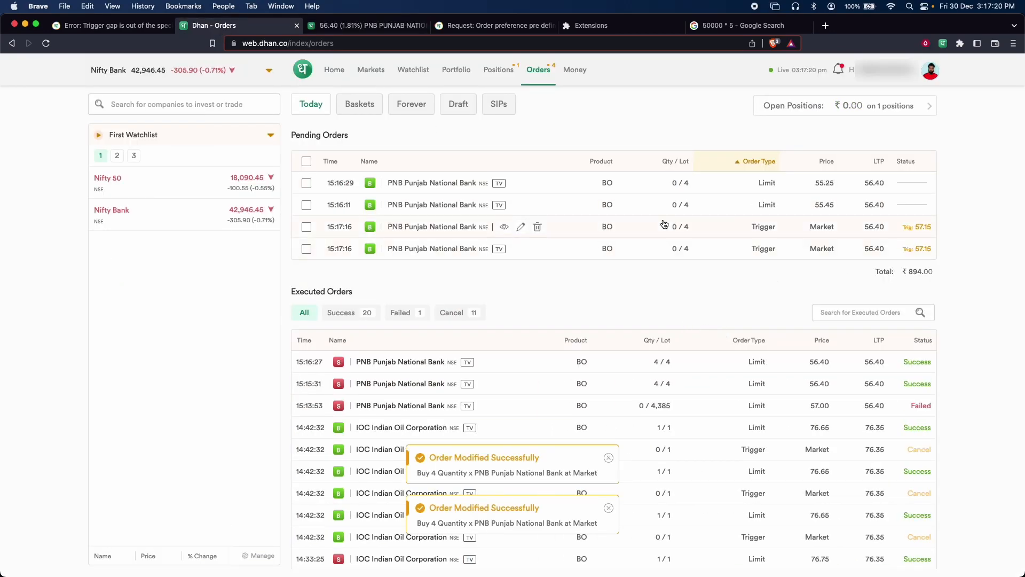
{"action": "left_click", "coordinate": [709, 230]}
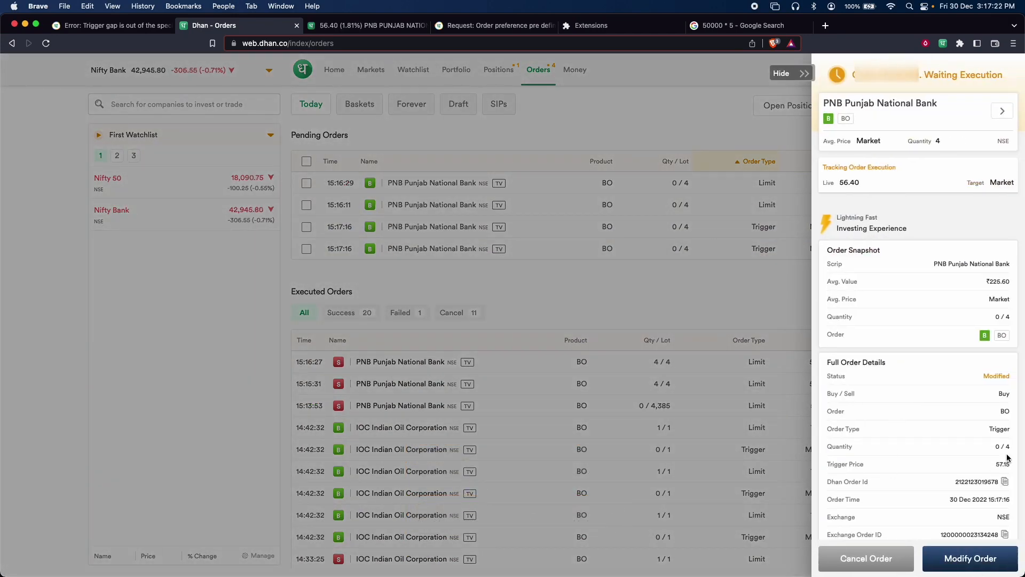
{"action": "left_click", "coordinate": [748, 253]}
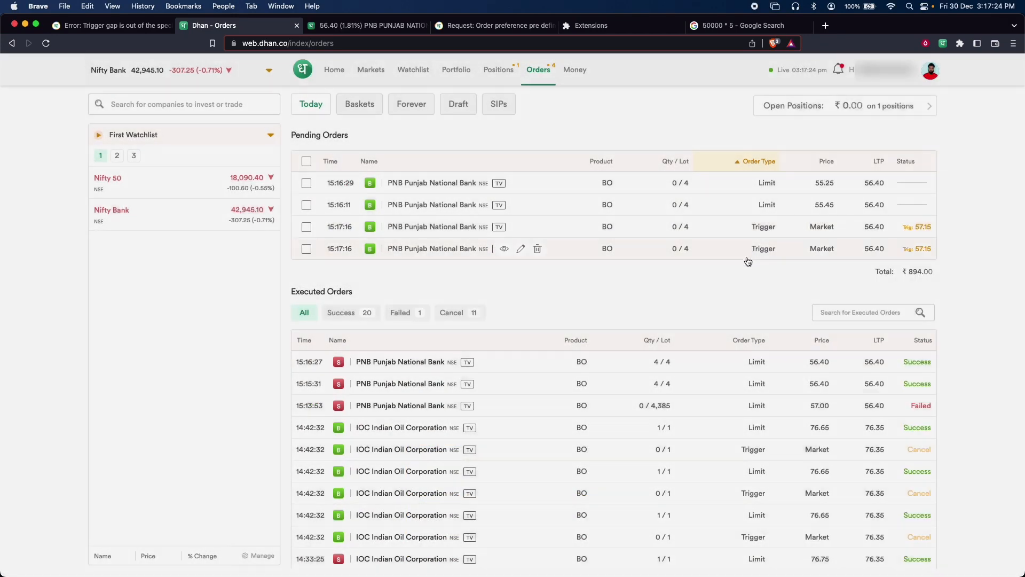
{"action": "left_click", "coordinate": [751, 251]}
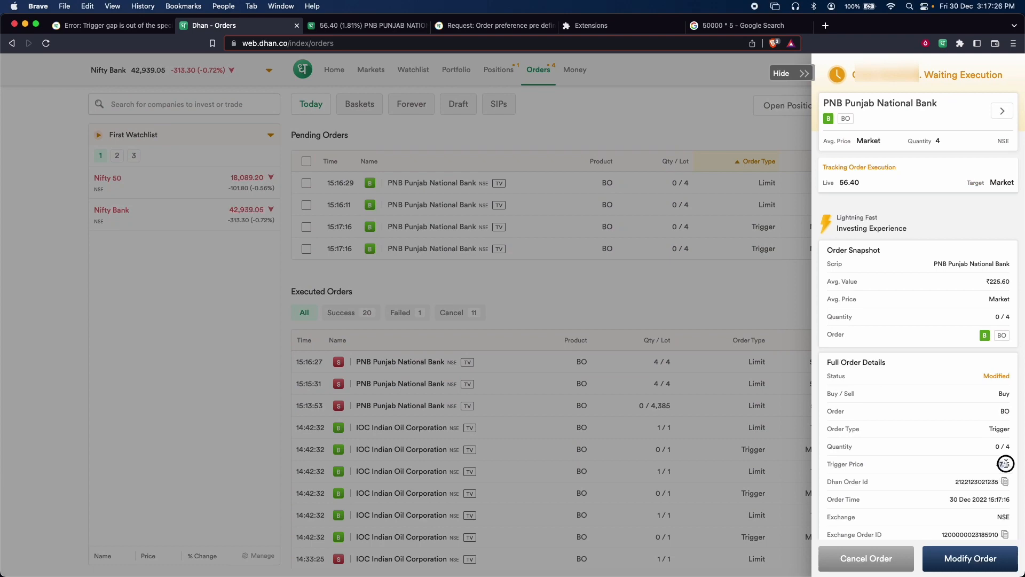
{"action": "left_click", "coordinate": [680, 266]}
Step: Return to the PNB chart and modify the 55.45 buy limit leg to 55.75
{"action": "left_click", "coordinate": [368, 25]}
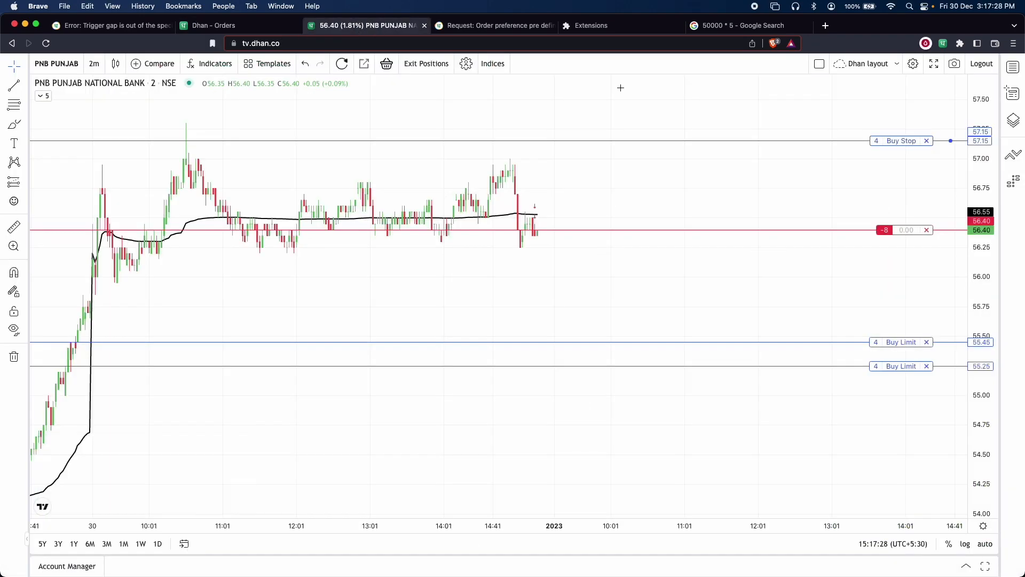
{"action": "left_click_drag", "start_coordinate": [908, 343], "coordinate": [909, 310]}
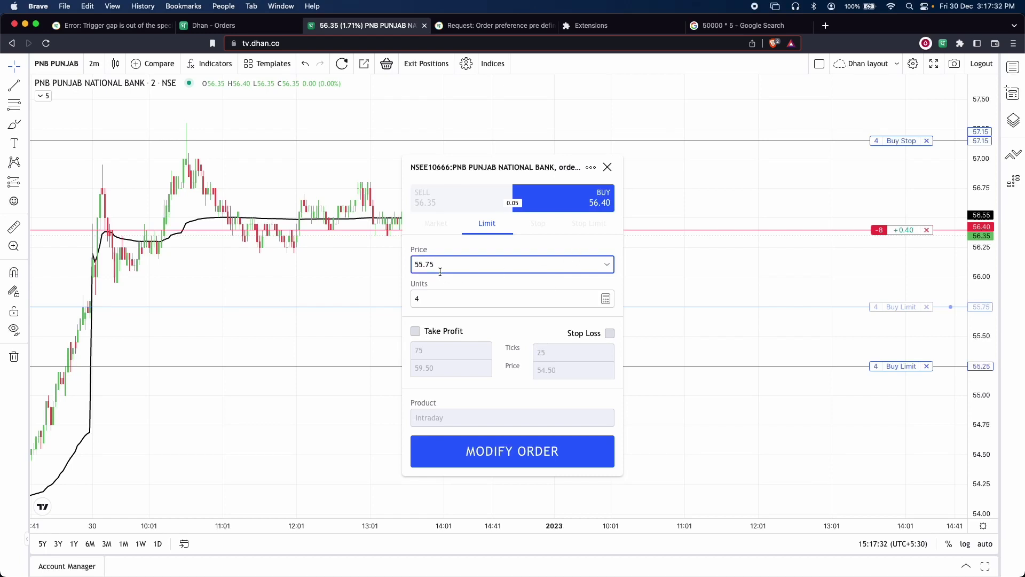
{"action": "left_click", "coordinate": [588, 458]}
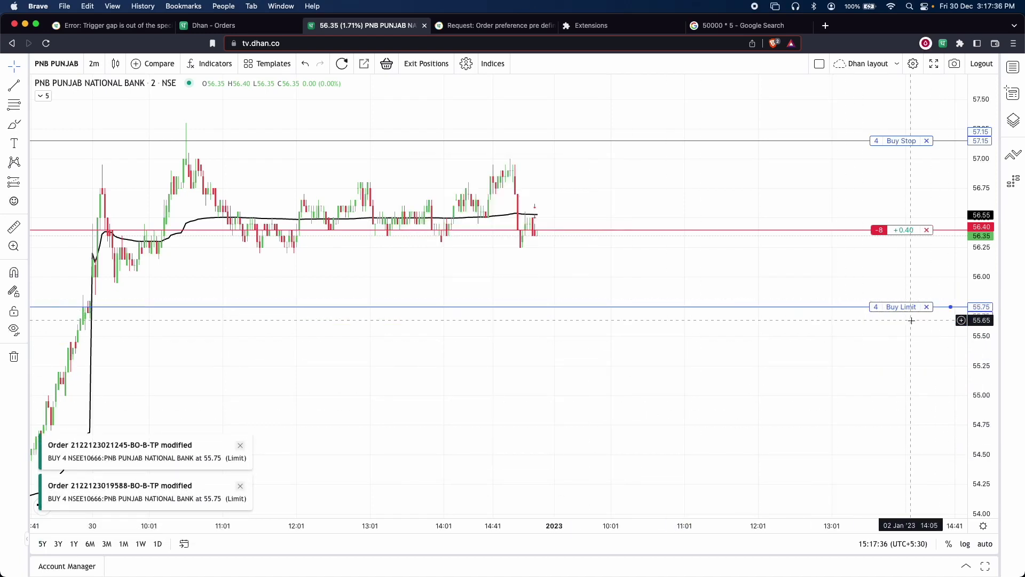
Step: Check the prices of the pending PNB buy limit legs on the Dhan Orders page
{"action": "left_click_drag", "start_coordinate": [735, 400], "coordinate": [587, 401]}
{"action": "scroll", "coordinate": [593, 400], "scroll_direction": "down", "scroll_amount": 2}
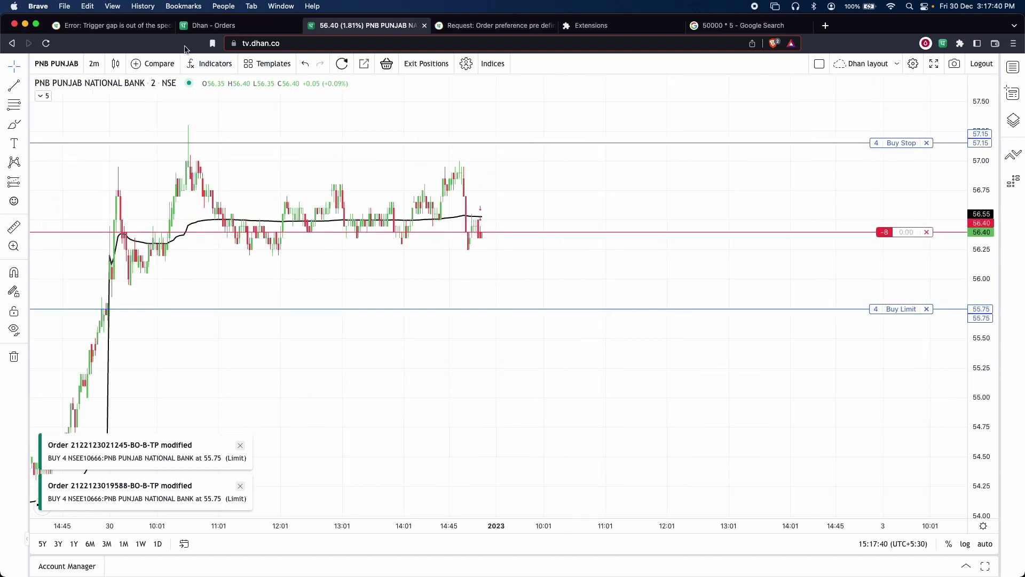
{"action": "left_click", "coordinate": [211, 25]}
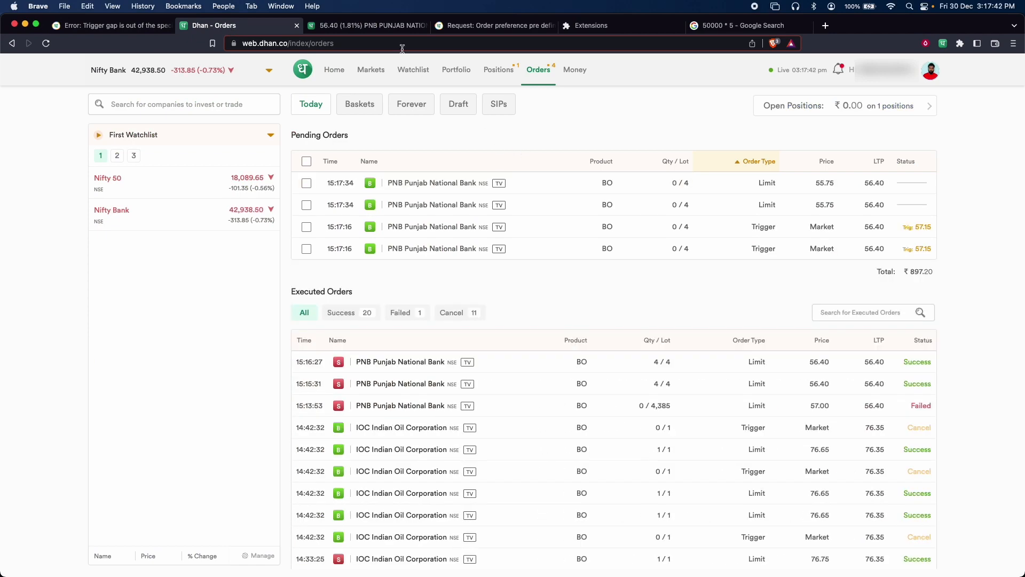
Step: Try to submit a further 4-unit PNB sell limit order at 56.40 from the chart, and dismiss the order notifications
{"action": "left_click", "coordinate": [414, 26]}
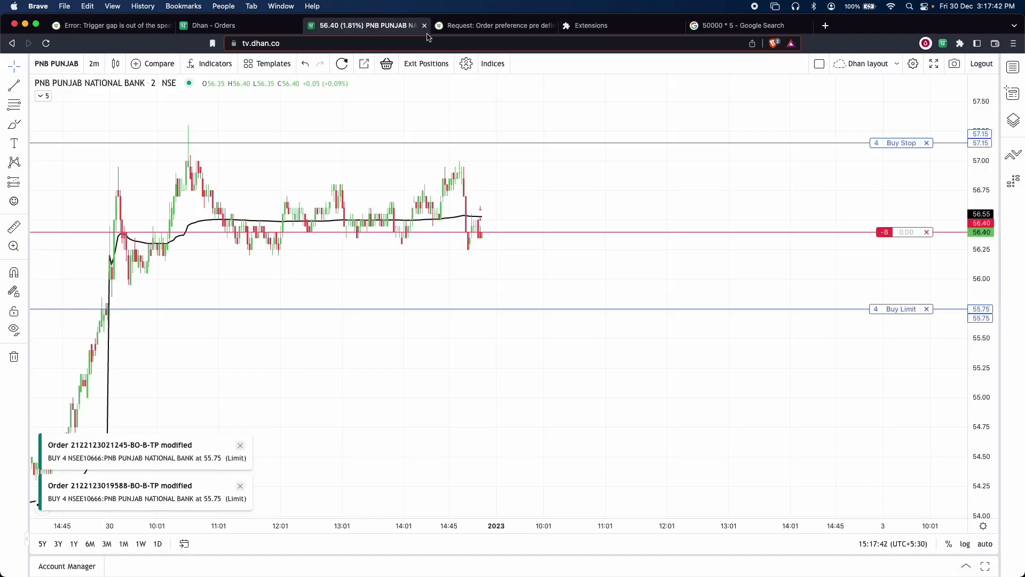
{"action": "left_click", "coordinate": [961, 220]}
{"action": "left_click", "coordinate": [927, 232]}
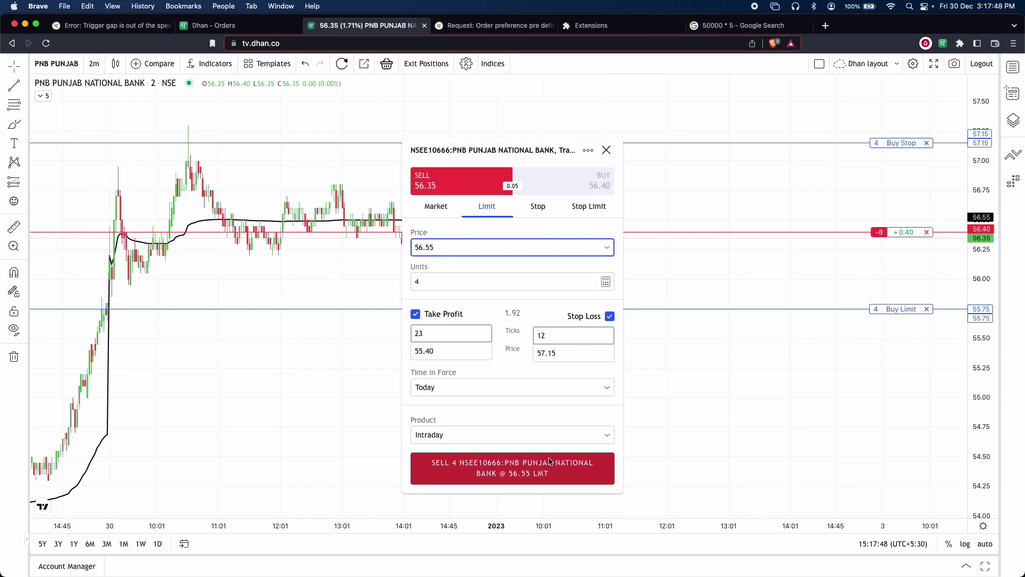
{"action": "key", "text": "BackSpace"}
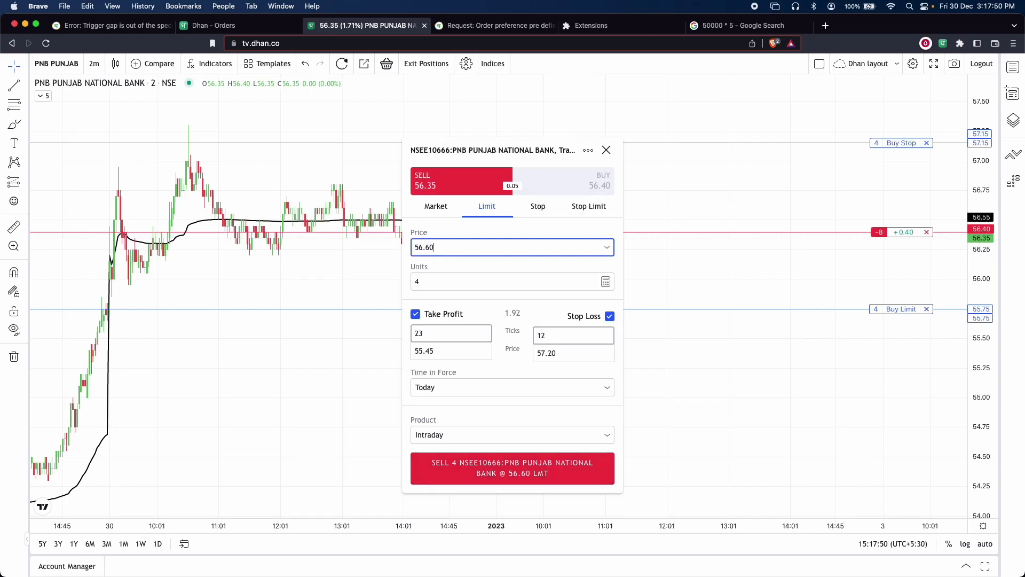
{"action": "type", "text": "0"}
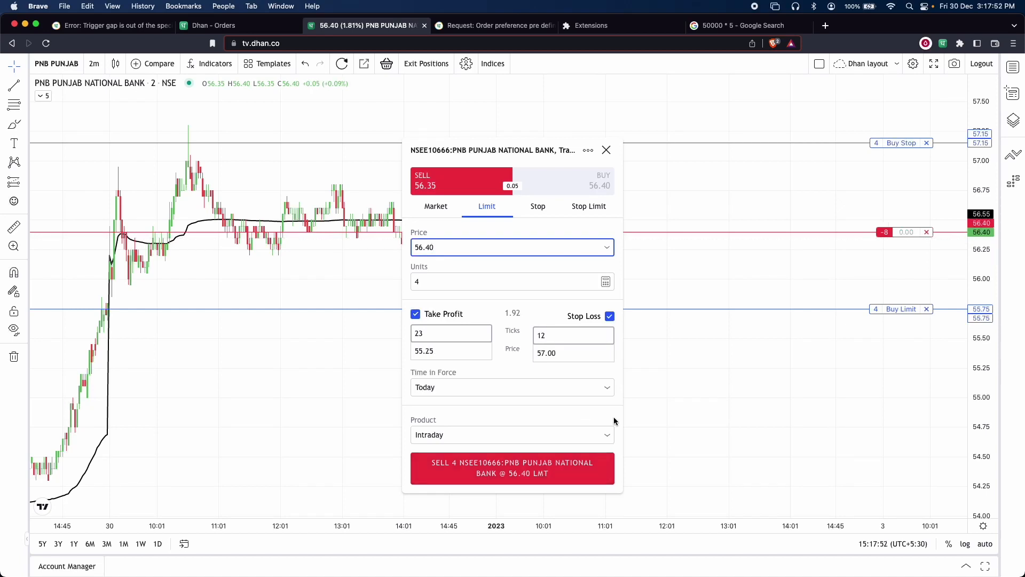
{"action": "left_click", "coordinate": [513, 468]}
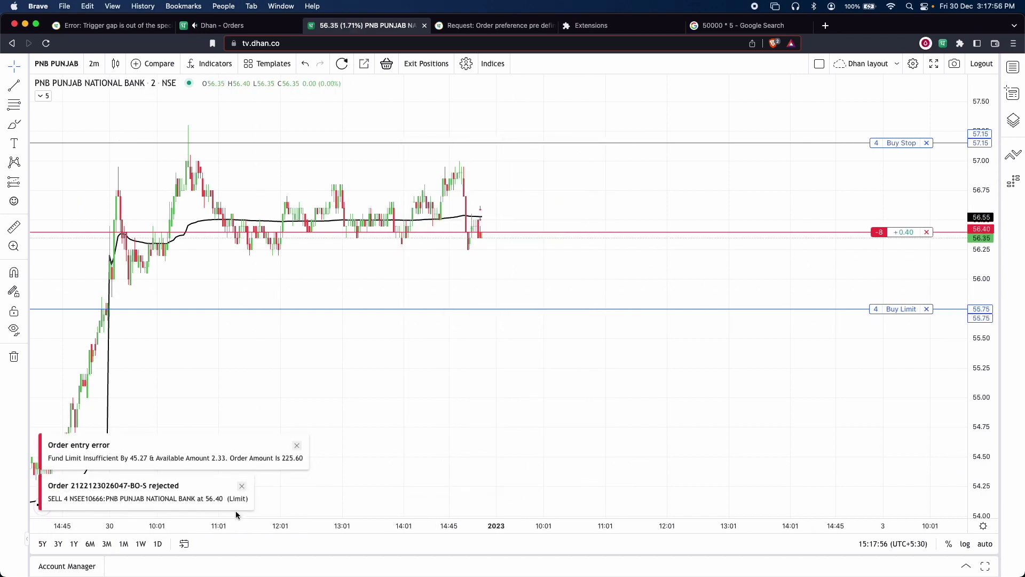
{"action": "left_click", "coordinate": [242, 487]}
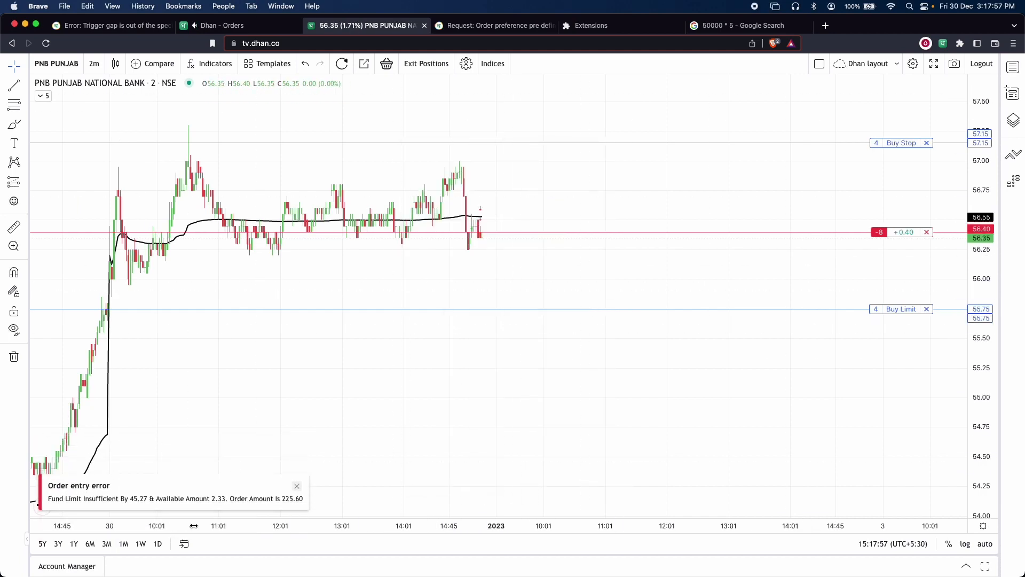
{"action": "left_click", "coordinate": [298, 487]}
Step: Modify the PNB buy stop leg to 56.75 on the chart
{"action": "scroll", "coordinate": [748, 256], "scroll_direction": "right", "scroll_amount": 5}
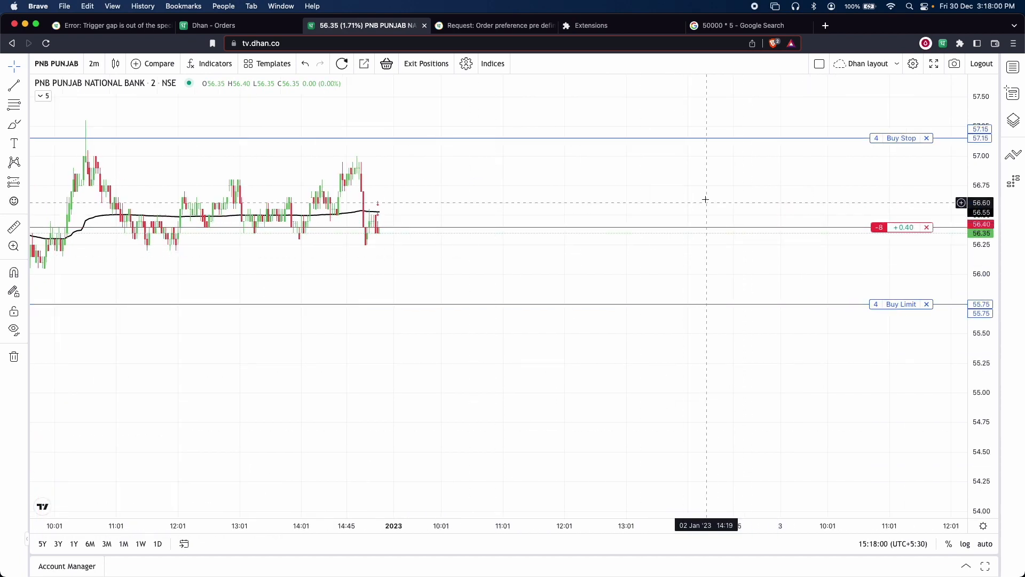
{"action": "left_click_drag", "start_coordinate": [901, 169], "coordinate": [908, 221]}
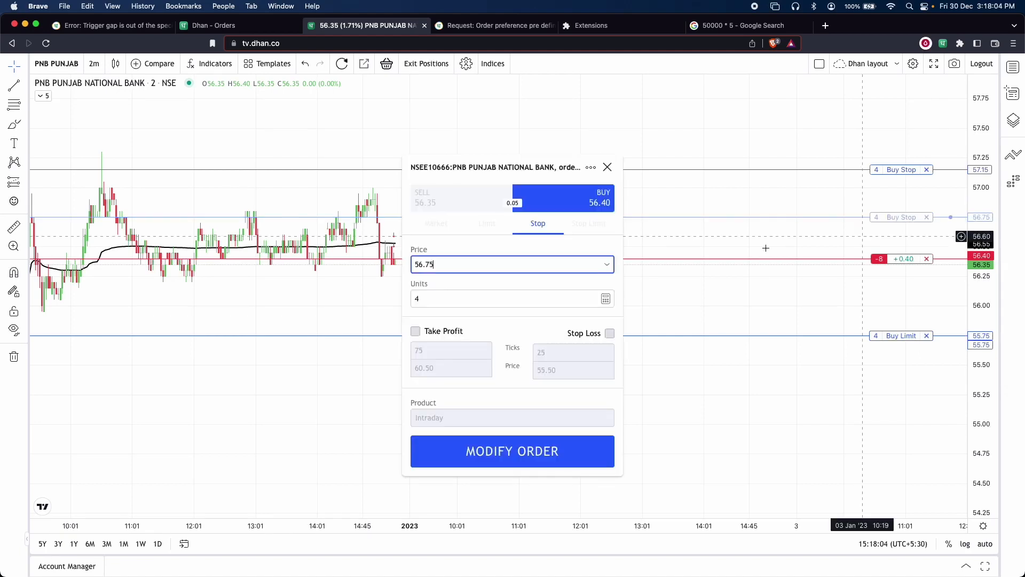
{"action": "key", "text": "Return"}
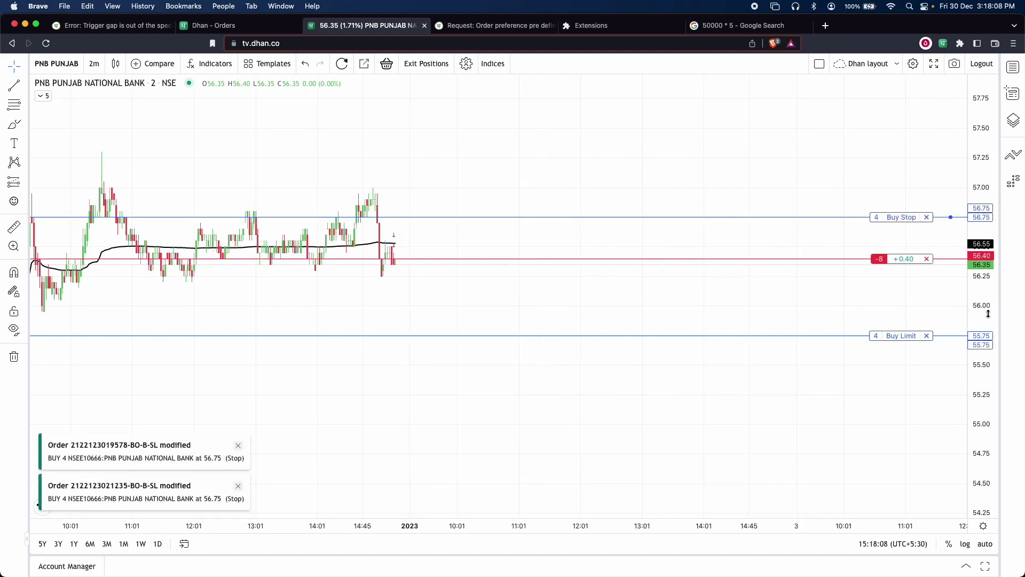
Step: Modify the PNB buy stop leg to 56.85 on the chart
{"action": "left_click_drag", "start_coordinate": [988, 314], "coordinate": [981, 200]}
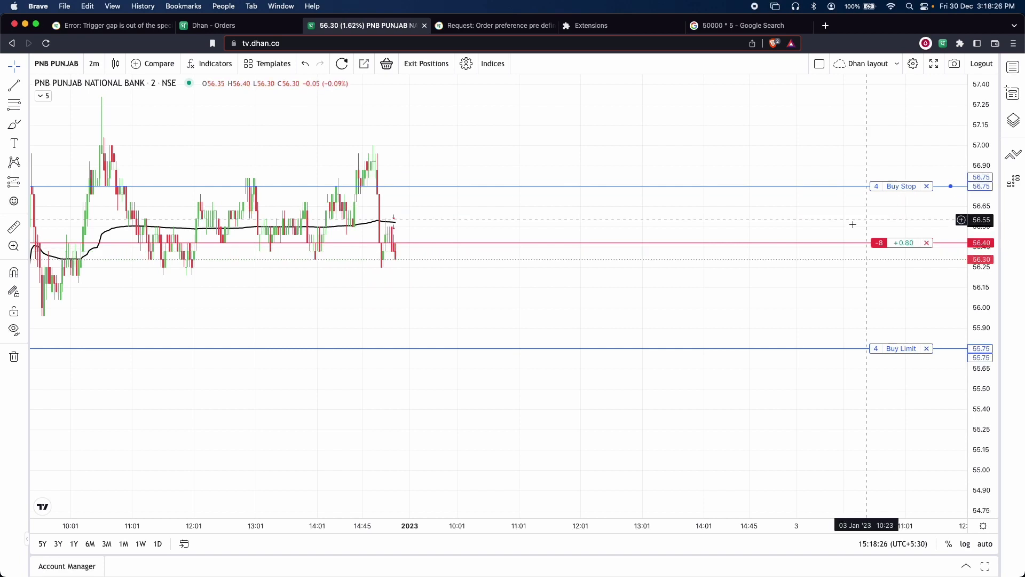
{"action": "left_click_drag", "start_coordinate": [796, 222], "coordinate": [794, 216]}
{"action": "left_click_drag", "start_coordinate": [901, 184], "coordinate": [901, 164]}
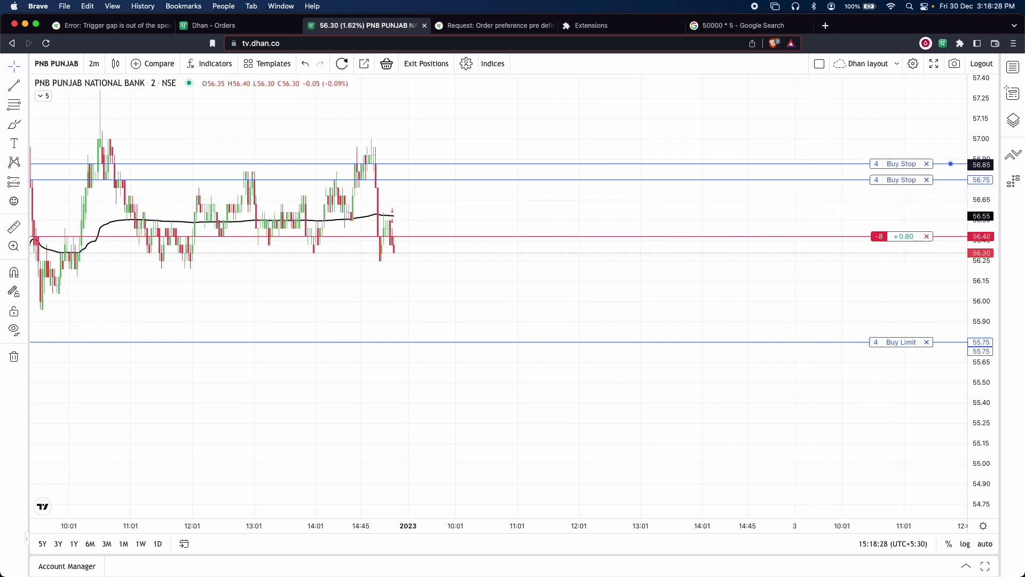
{"action": "key", "text": "Return"}
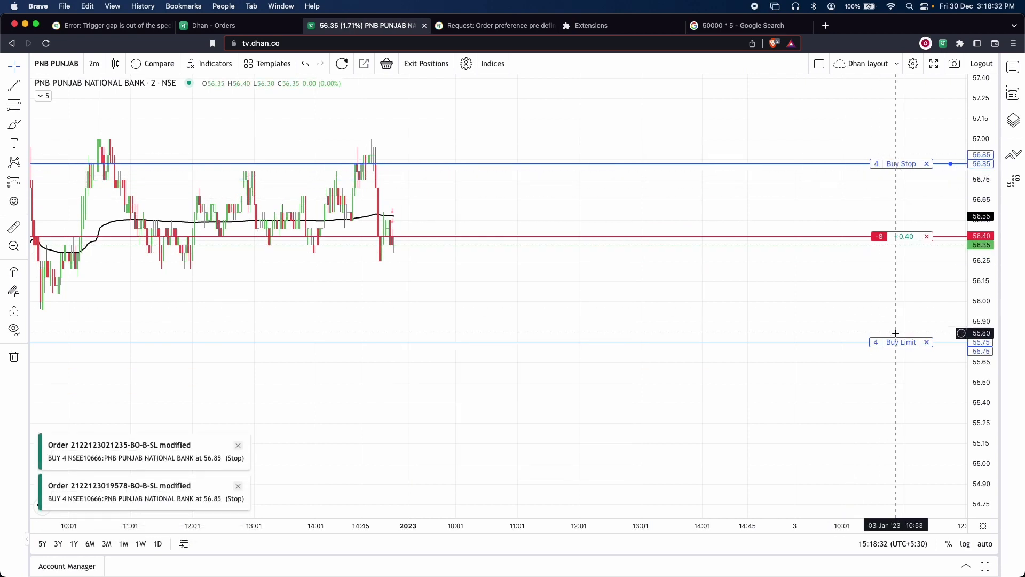
Step: Modify the PNB buy limit leg to 55.85 and the buy stop leg to 56.55
{"action": "left_click_drag", "start_coordinate": [901, 342], "coordinate": [904, 326]}
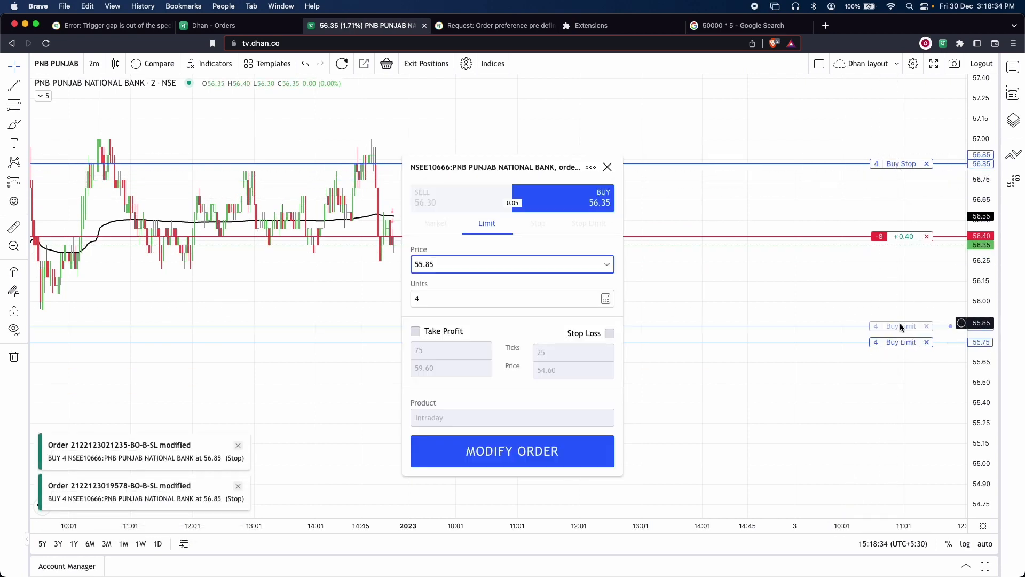
{"action": "left_click", "coordinate": [514, 466]}
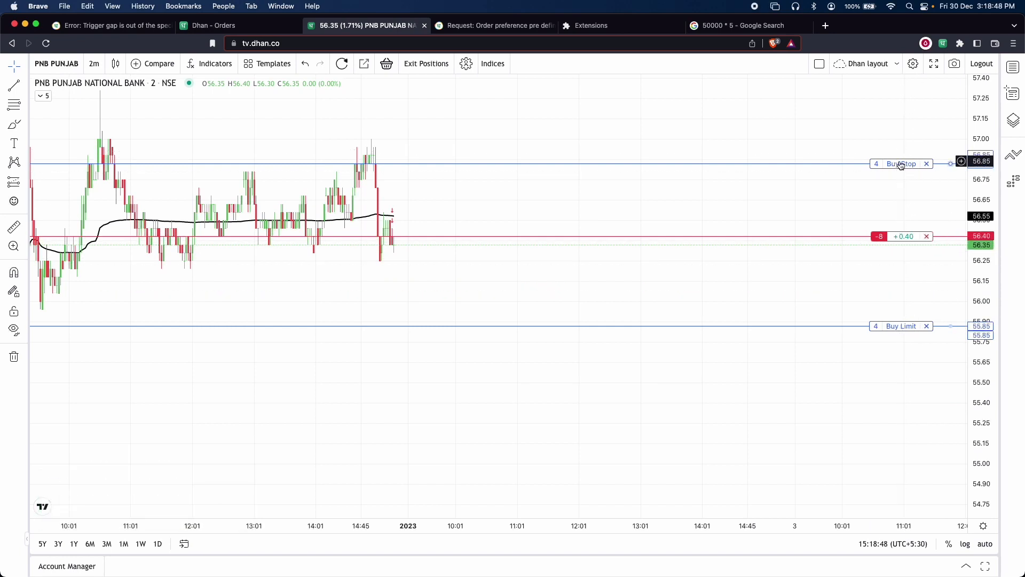
{"action": "left_click_drag", "start_coordinate": [901, 166], "coordinate": [895, 219]}
{"action": "left_click", "coordinate": [559, 449]}
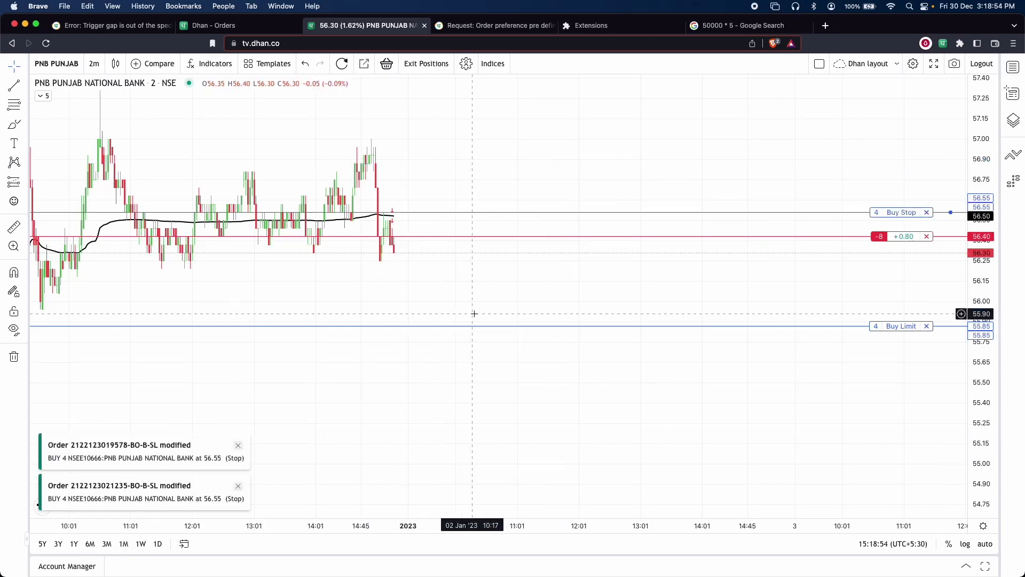
Step: Review the Dhan Community thread on the trigger gap error, including the minimum stop-loss distance rule for bracket orders
{"action": "left_click", "coordinate": [91, 30]}
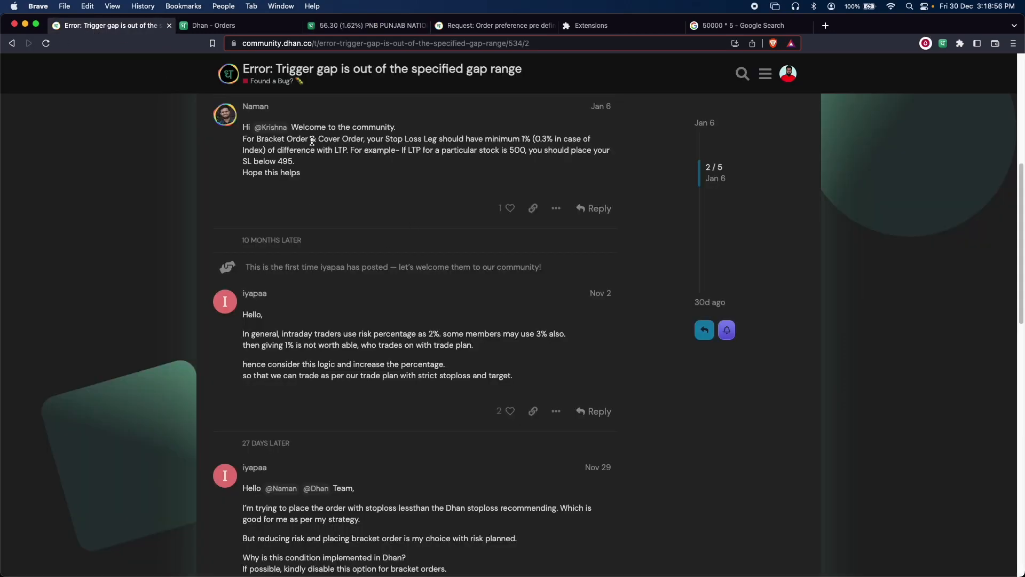
{"action": "scroll", "coordinate": [380, 231], "scroll_direction": "up", "scroll_amount": 5}
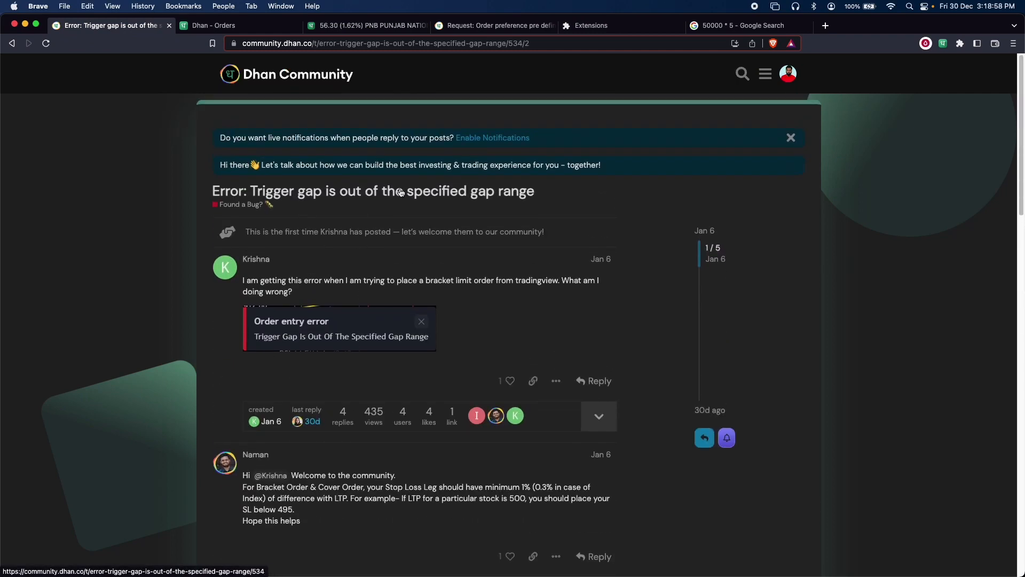
{"action": "scroll", "coordinate": [530, 193], "scroll_direction": "down", "scroll_amount": 15}
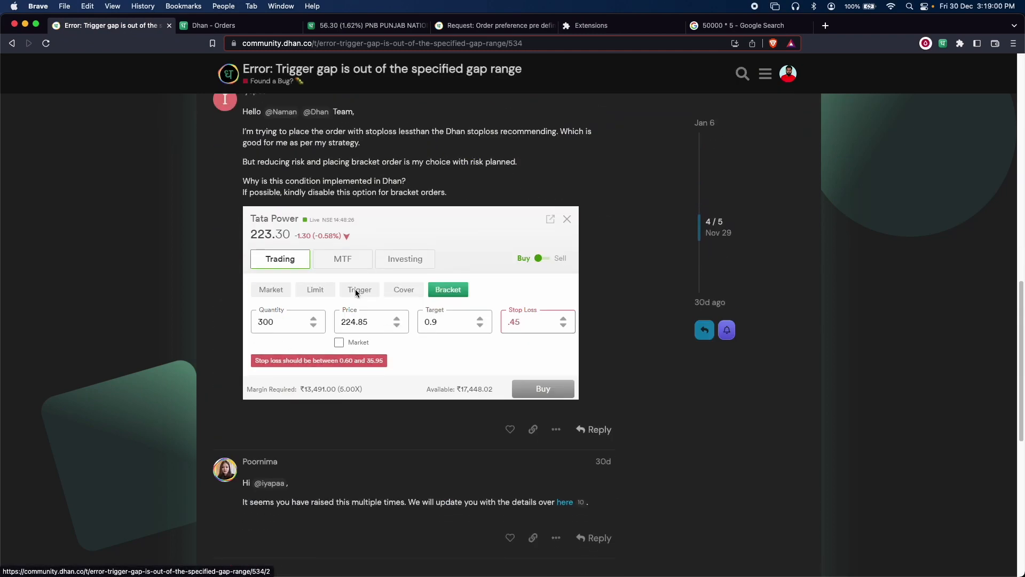
{"action": "scroll", "coordinate": [340, 230], "scroll_direction": "up", "scroll_amount": 10}
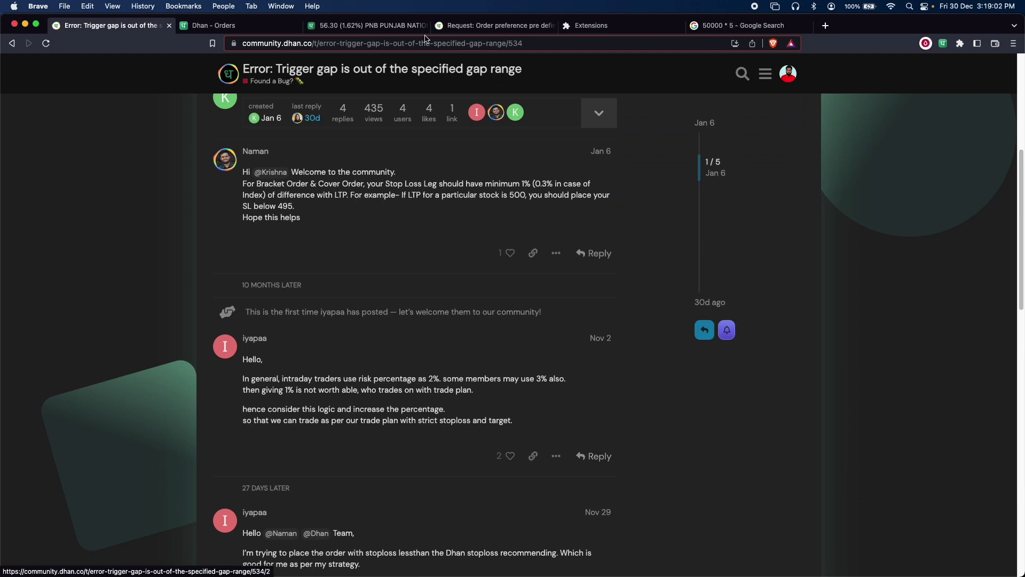
{"action": "scroll", "coordinate": [431, 293], "scroll_direction": "up", "scroll_amount": 5}
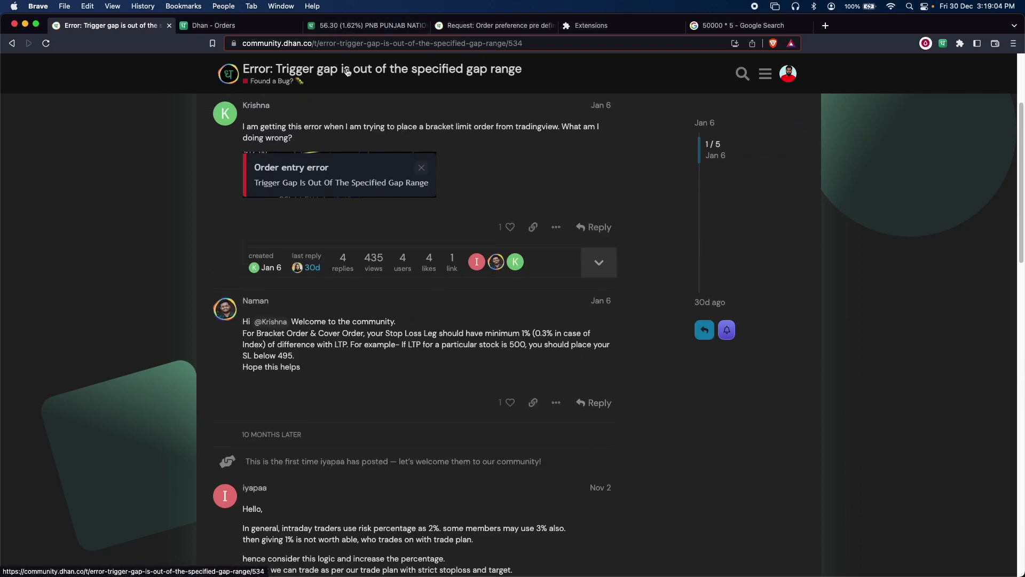
Step: Return to the PNB chart and try to modify the buy stop leg to 56.45
{"action": "left_click", "coordinate": [366, 25]}
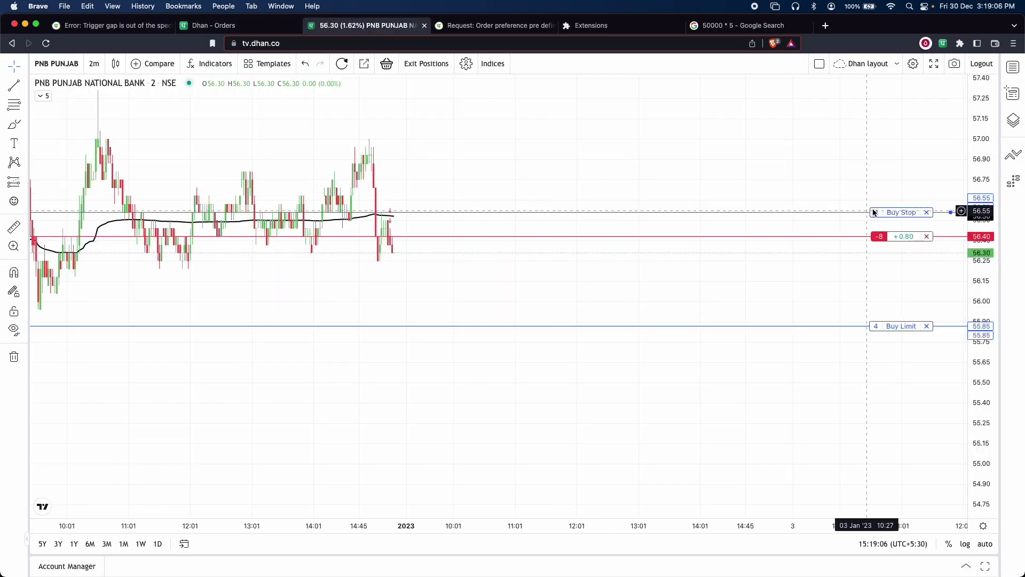
{"action": "left_click_drag", "start_coordinate": [896, 215], "coordinate": [897, 230]}
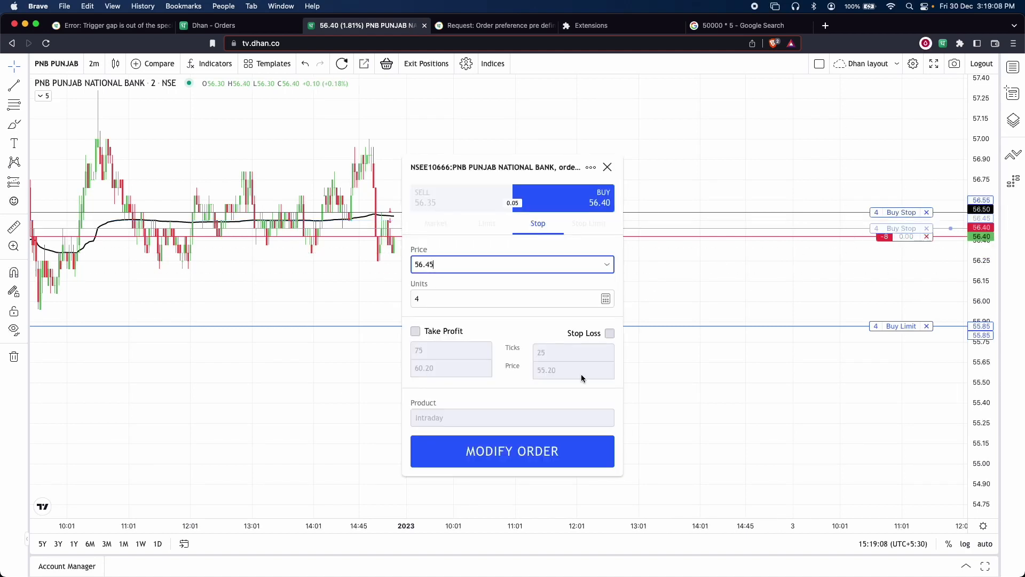
{"action": "left_click", "coordinate": [561, 446]}
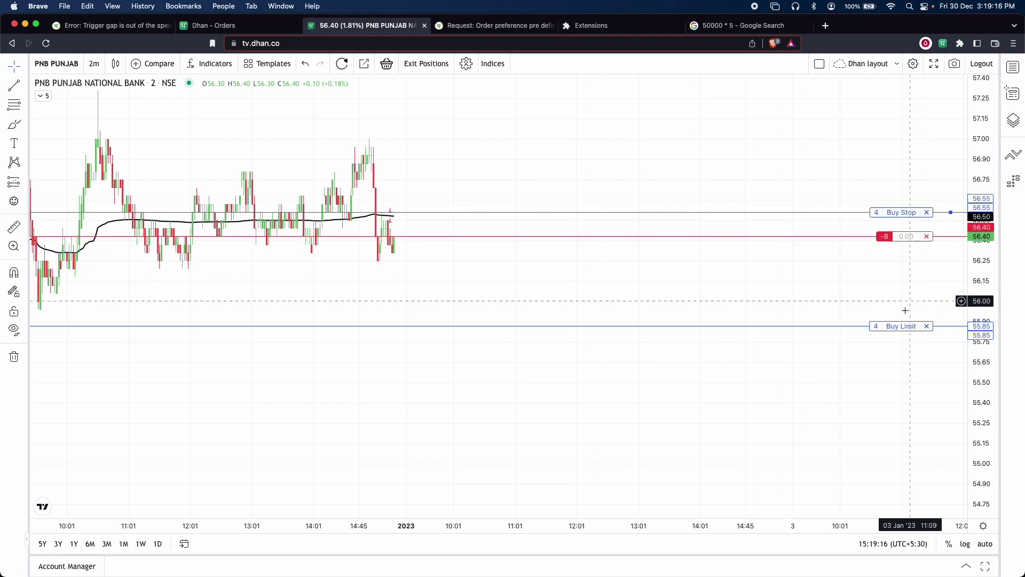
Step: Modify the PNB buy limit leg to 56.25, followed by a second modification to 56.45 for 4 units
{"action": "left_click_drag", "start_coordinate": [904, 327], "coordinate": [898, 261]}
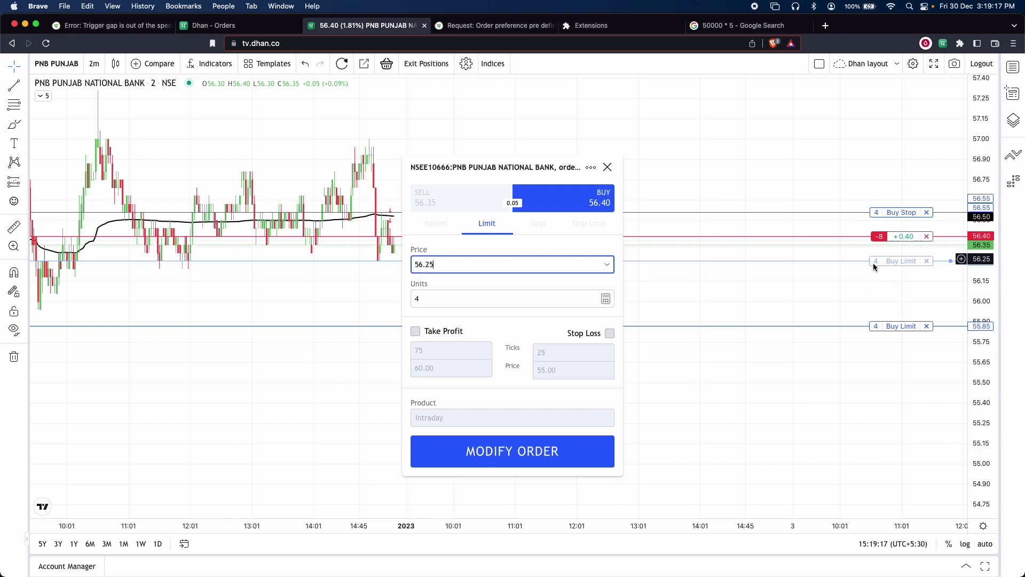
{"action": "left_click", "coordinate": [541, 449]}
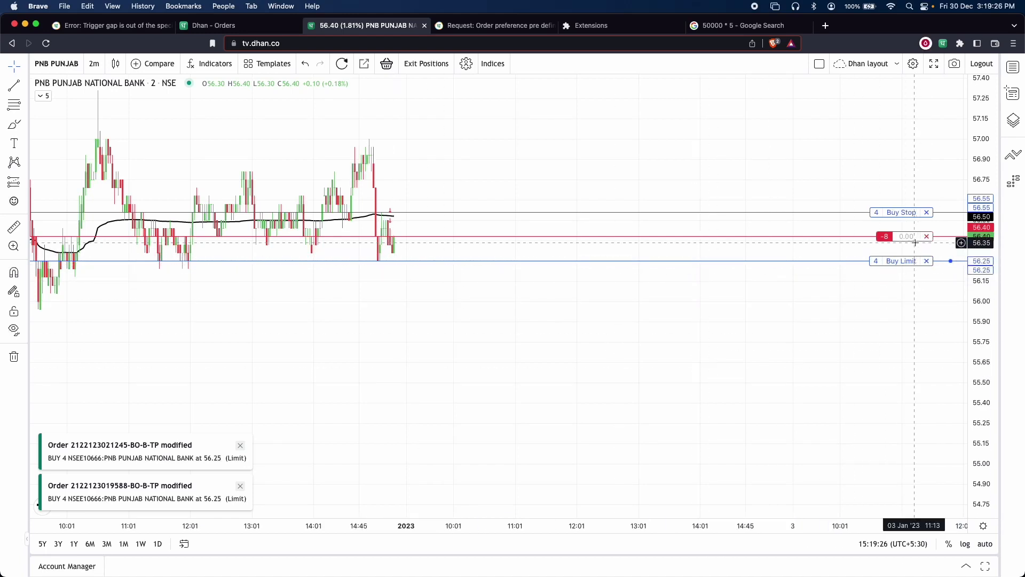
{"action": "left_click_drag", "start_coordinate": [901, 261], "coordinate": [897, 285]}
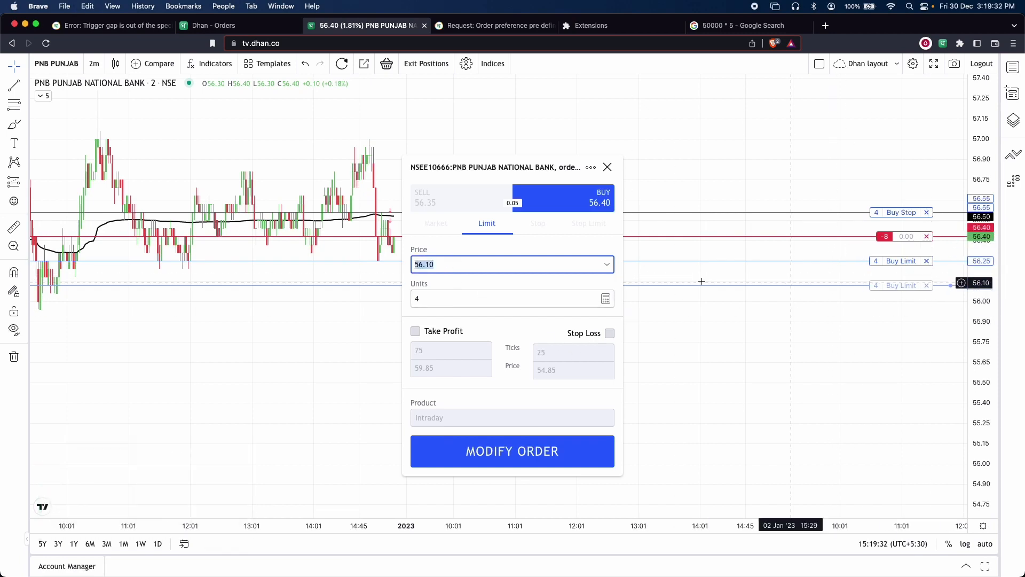
{"action": "type", "text": "56"}
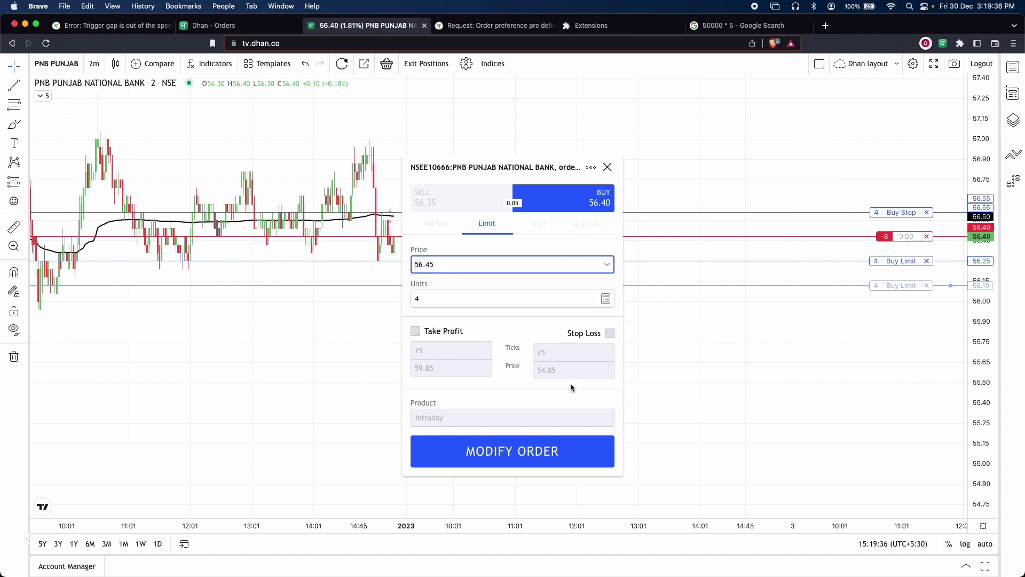
{"action": "left_click", "coordinate": [538, 460]}
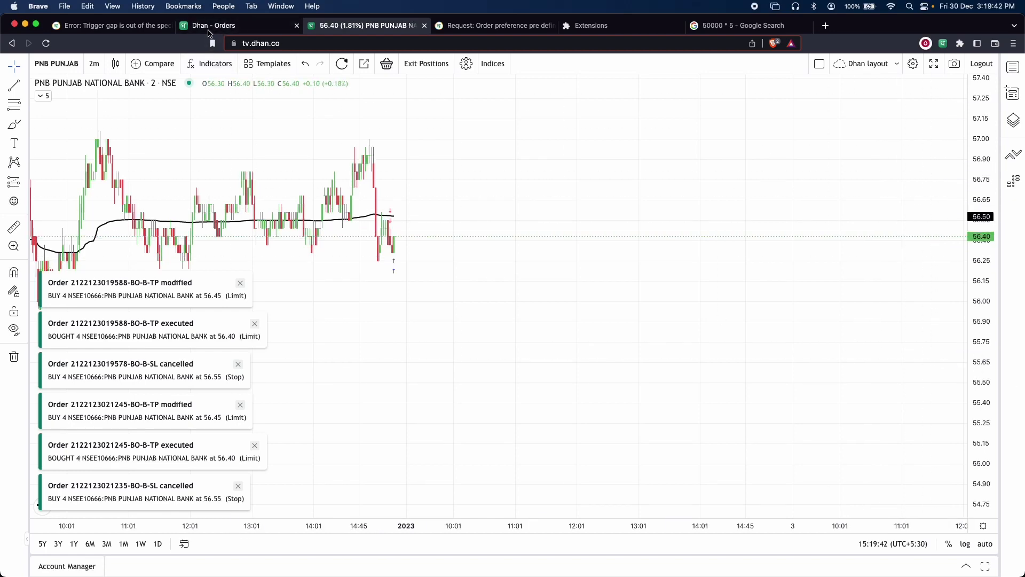
Step: Check the pending and executed PNB orders on the Dhan Orders page, and inspect the PNB chart for open legs
{"action": "left_click", "coordinate": [209, 30]}
{"action": "left_click", "coordinate": [502, 72]}
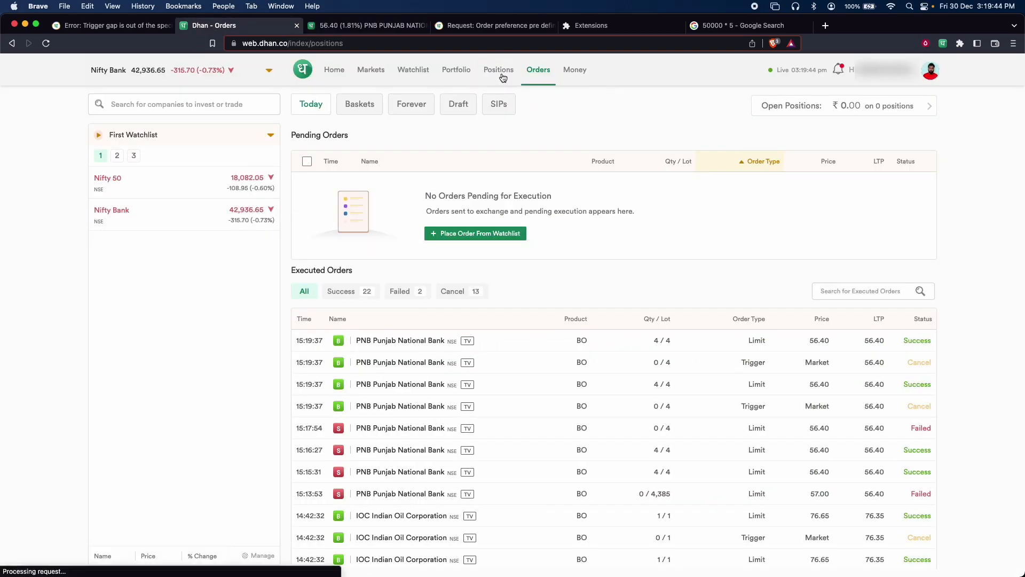
{"action": "left_click", "coordinate": [540, 70]}
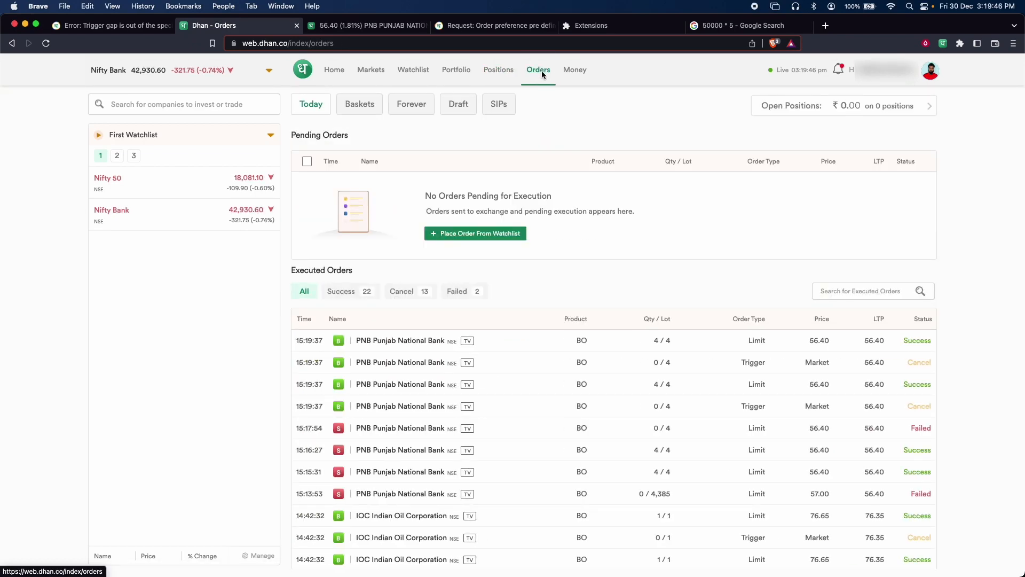
{"action": "left_click", "coordinate": [359, 25]}
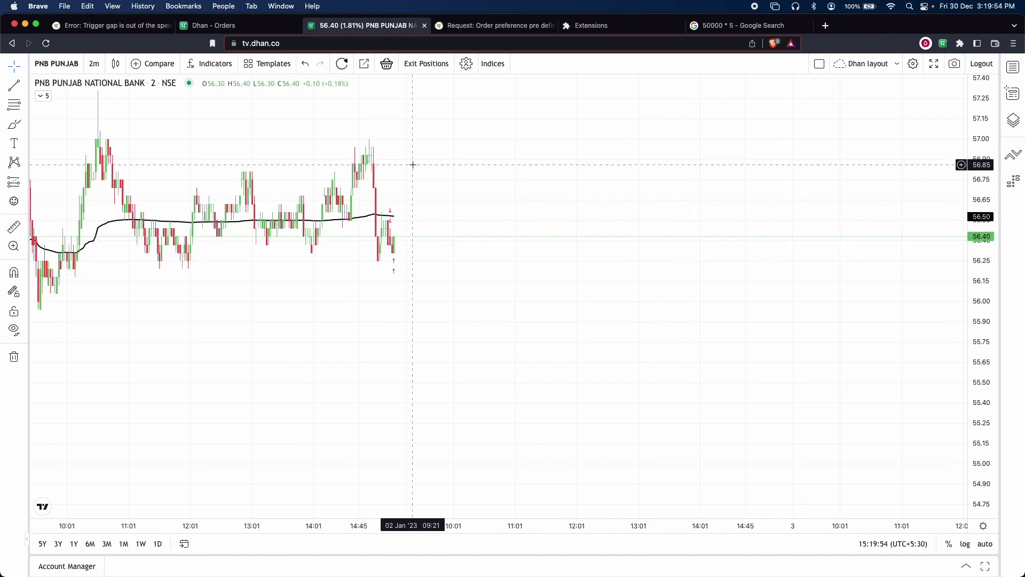
{"action": "left_click_drag", "start_coordinate": [421, 290], "coordinate": [531, 343]}
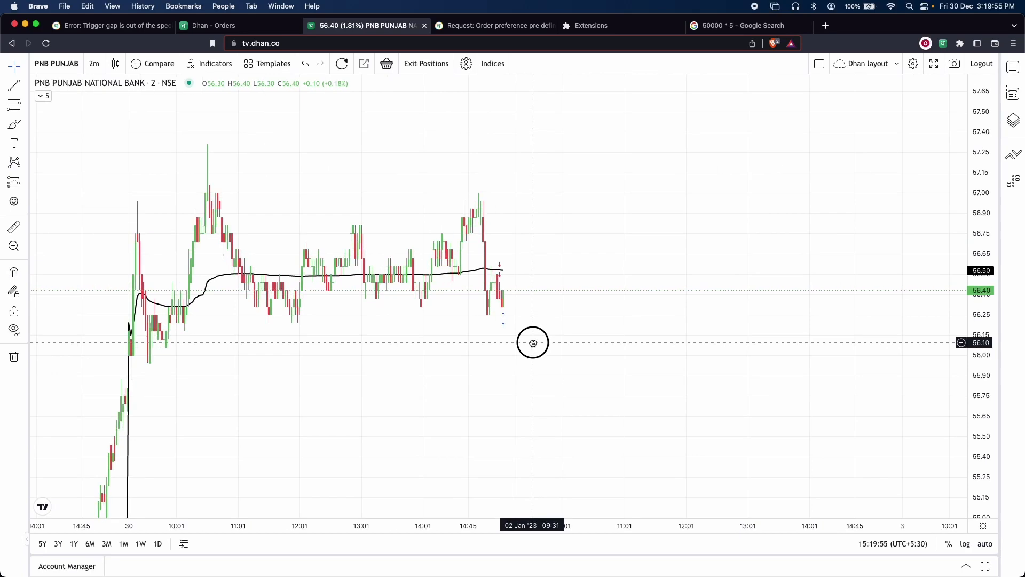
{"action": "left_click", "coordinate": [254, 26]}
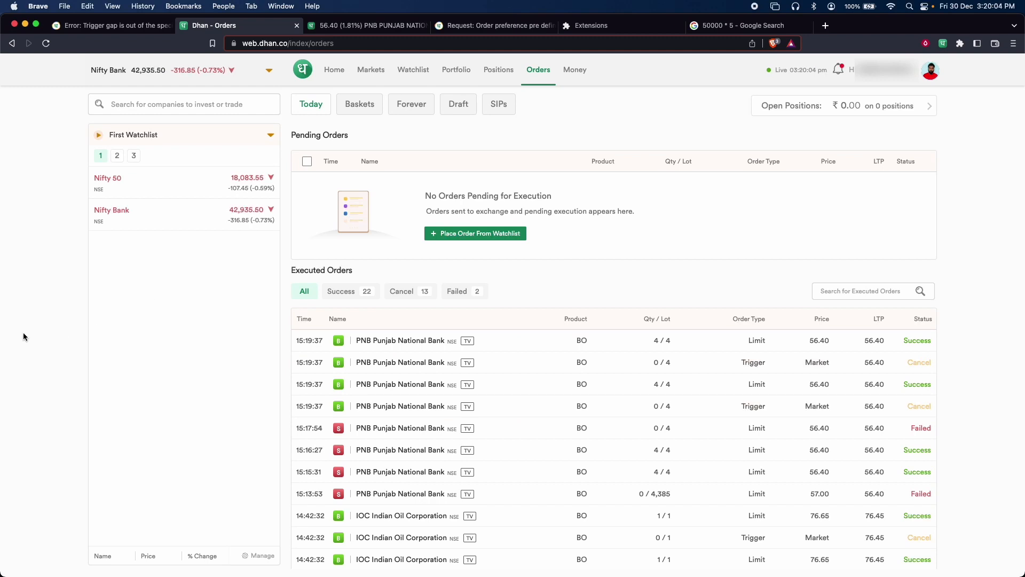
Step: Revisit the order preference request thread on Dhan Community and open the summary of the logged-in user's own profile
{"action": "left_click", "coordinate": [497, 25]}
{"action": "scroll", "coordinate": [321, 299], "scroll_direction": "down", "scroll_amount": 1}
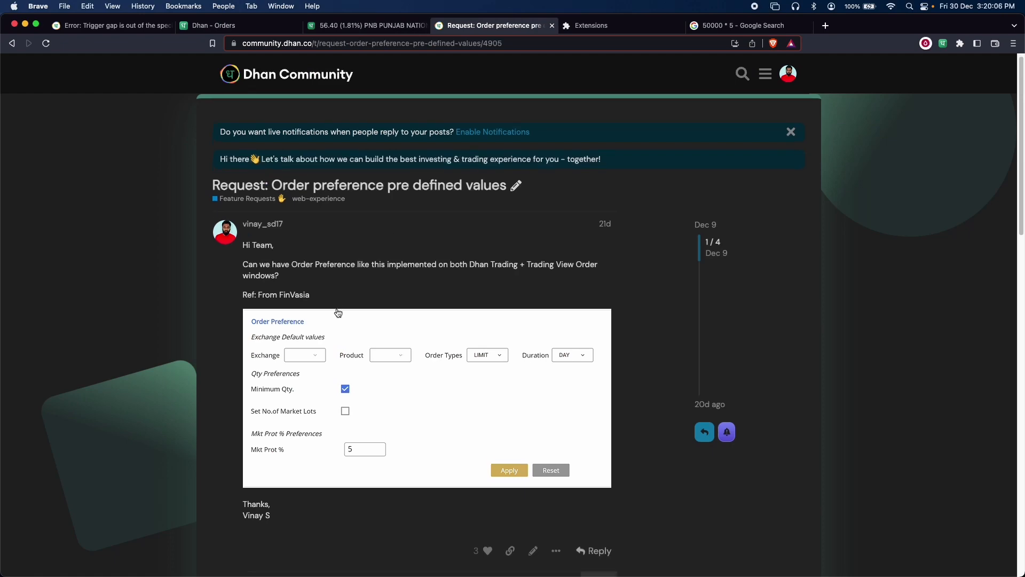
{"action": "left_click", "coordinate": [263, 230]}
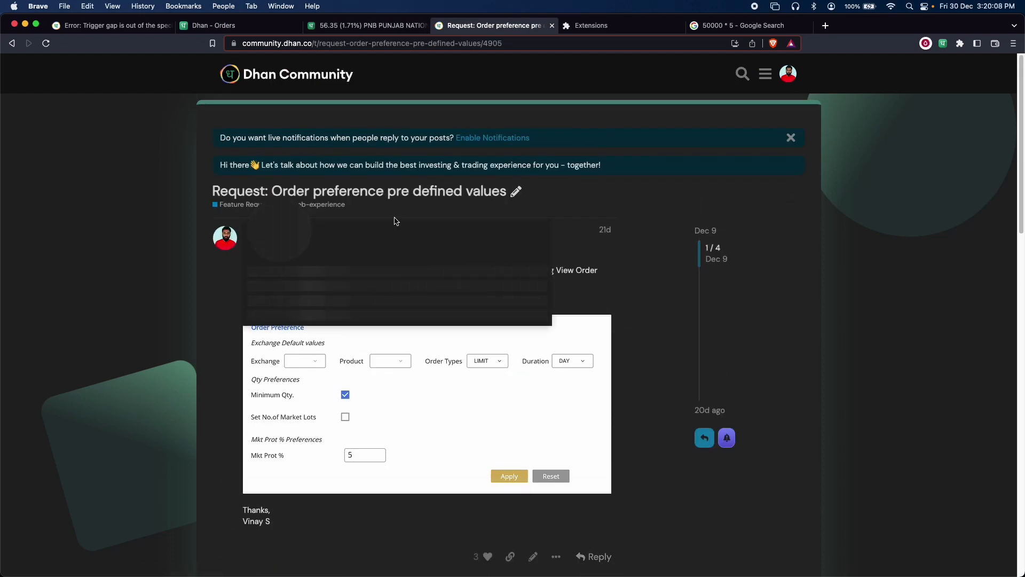
{"action": "left_click", "coordinate": [784, 80]}
{"action": "left_click", "coordinate": [779, 100]}
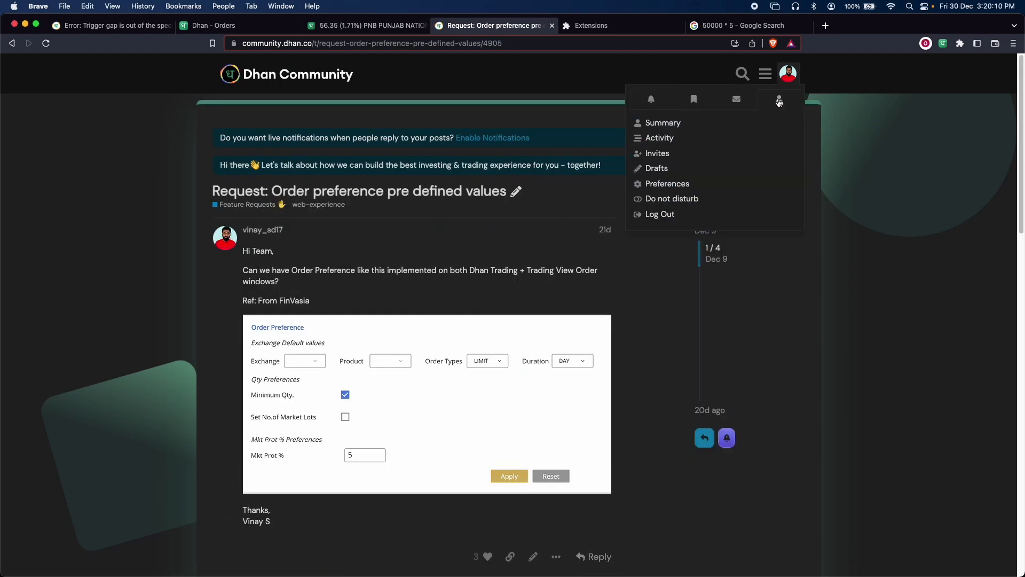
{"action": "left_click", "coordinate": [668, 124]}
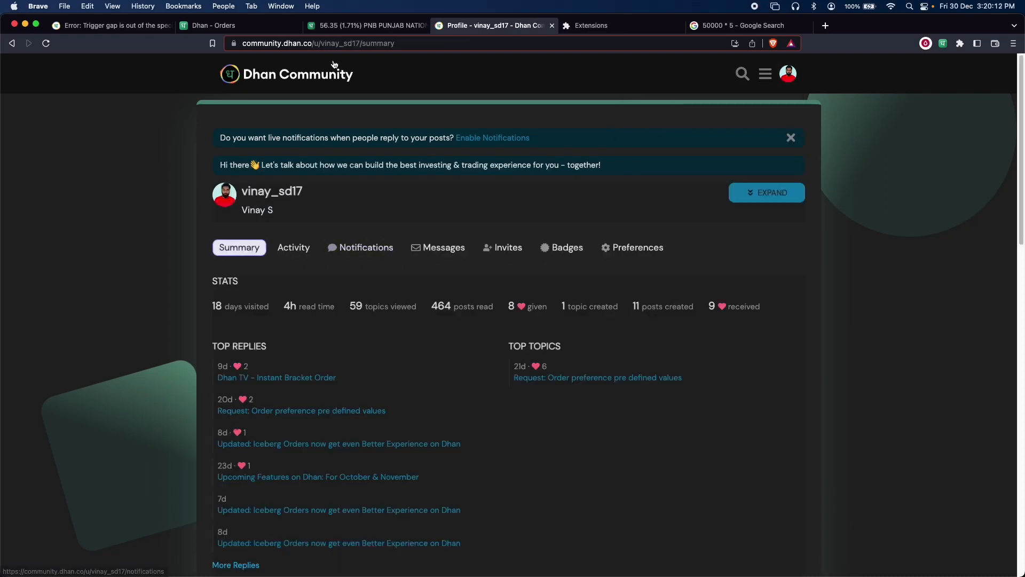